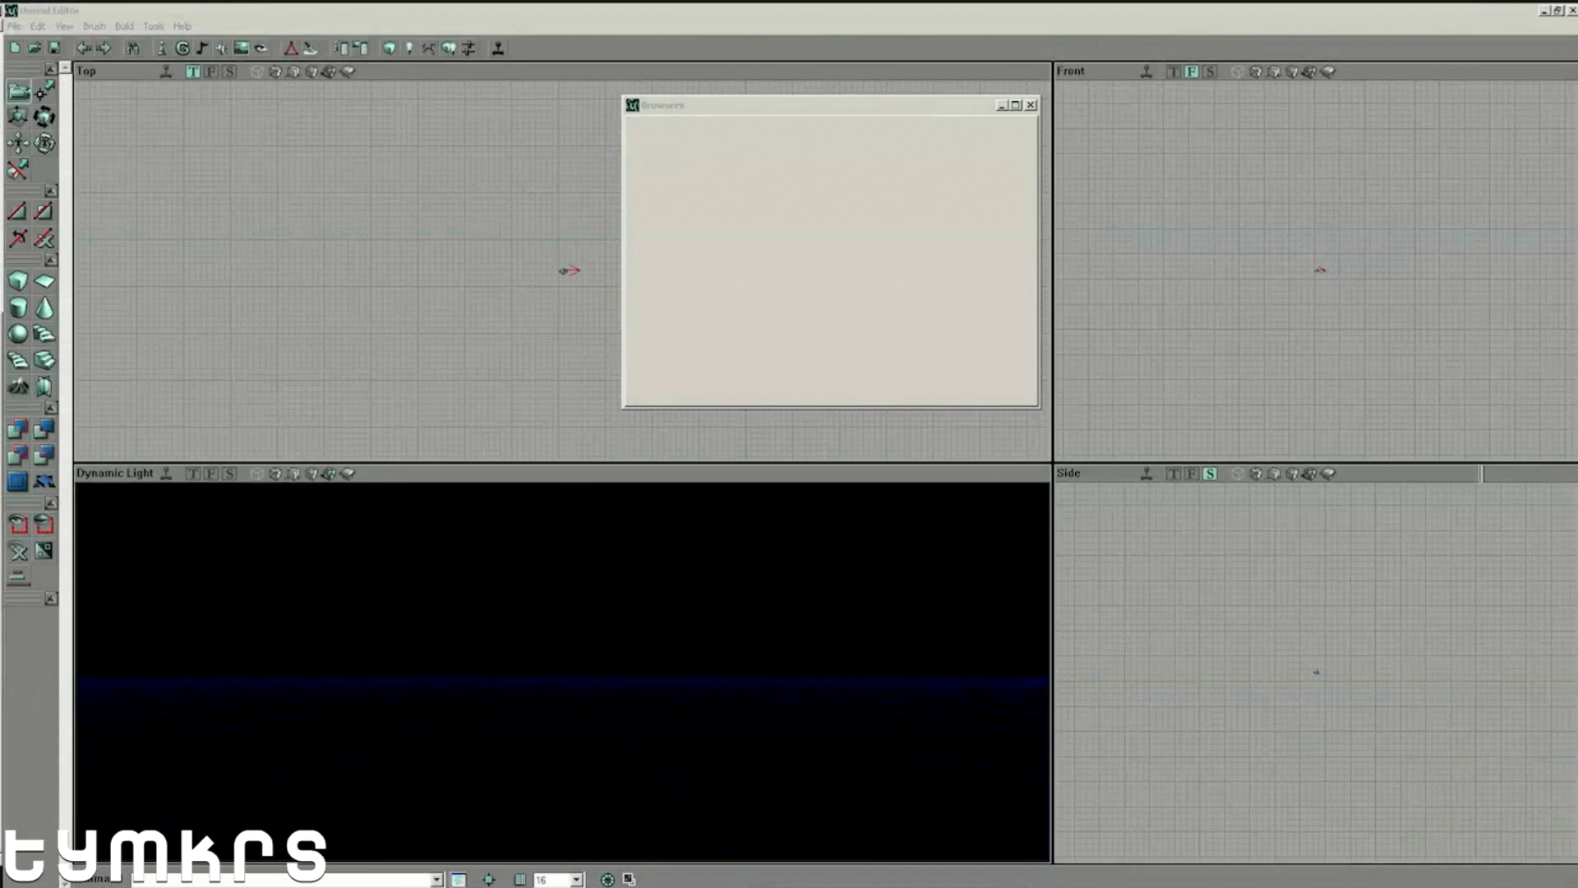
# Close the Browsers window and set the viewport configuration to one wide viewport above a larger one.
pyautogui.click(531, 11)
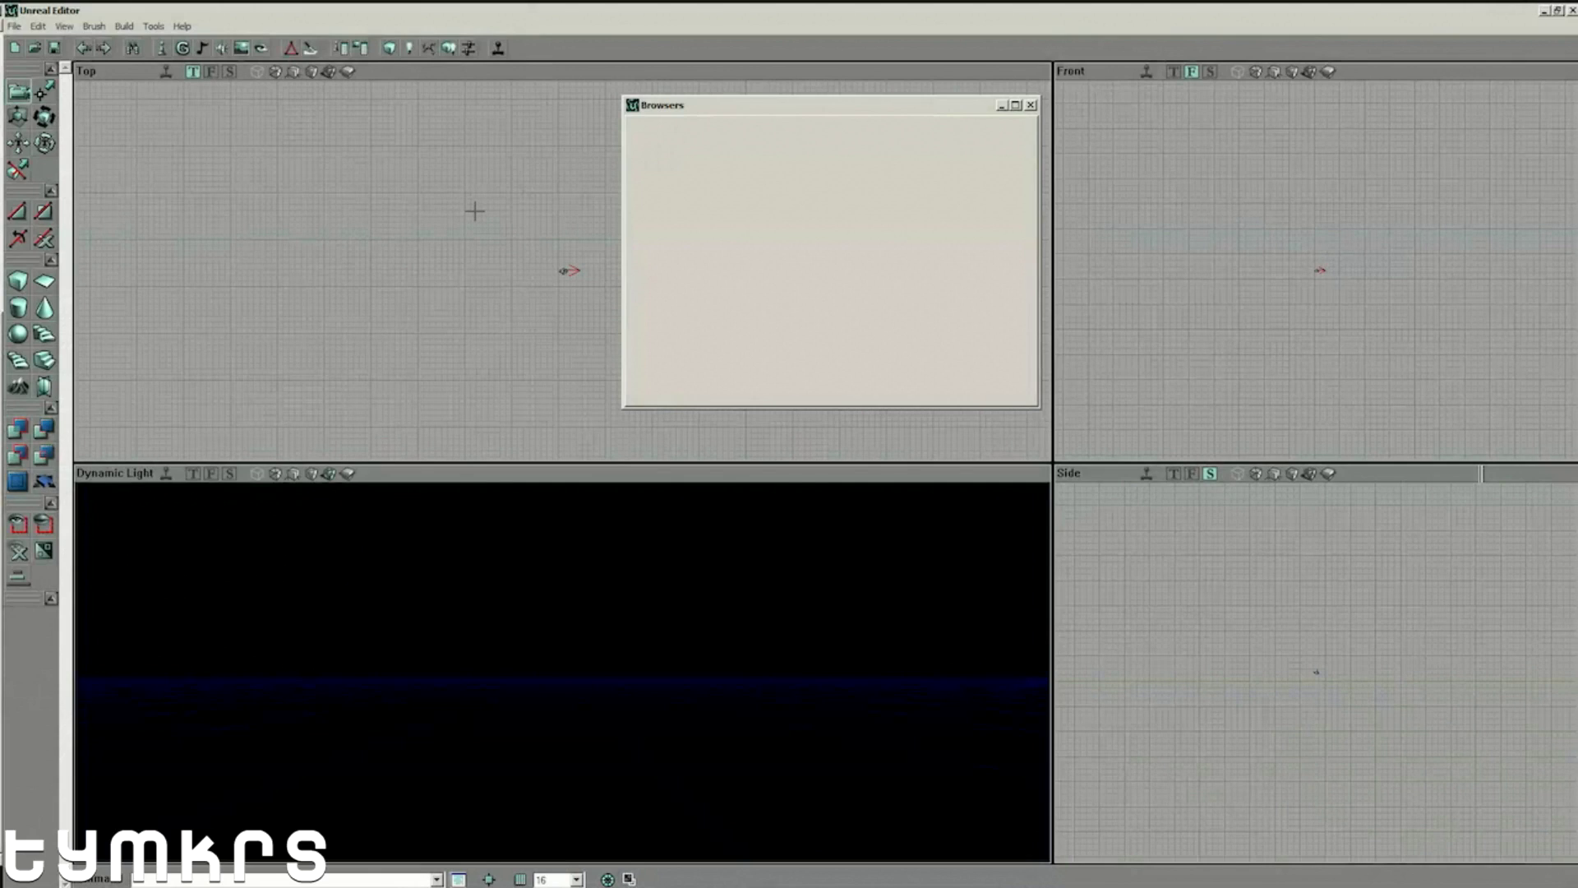
pyautogui.click(1031, 105)
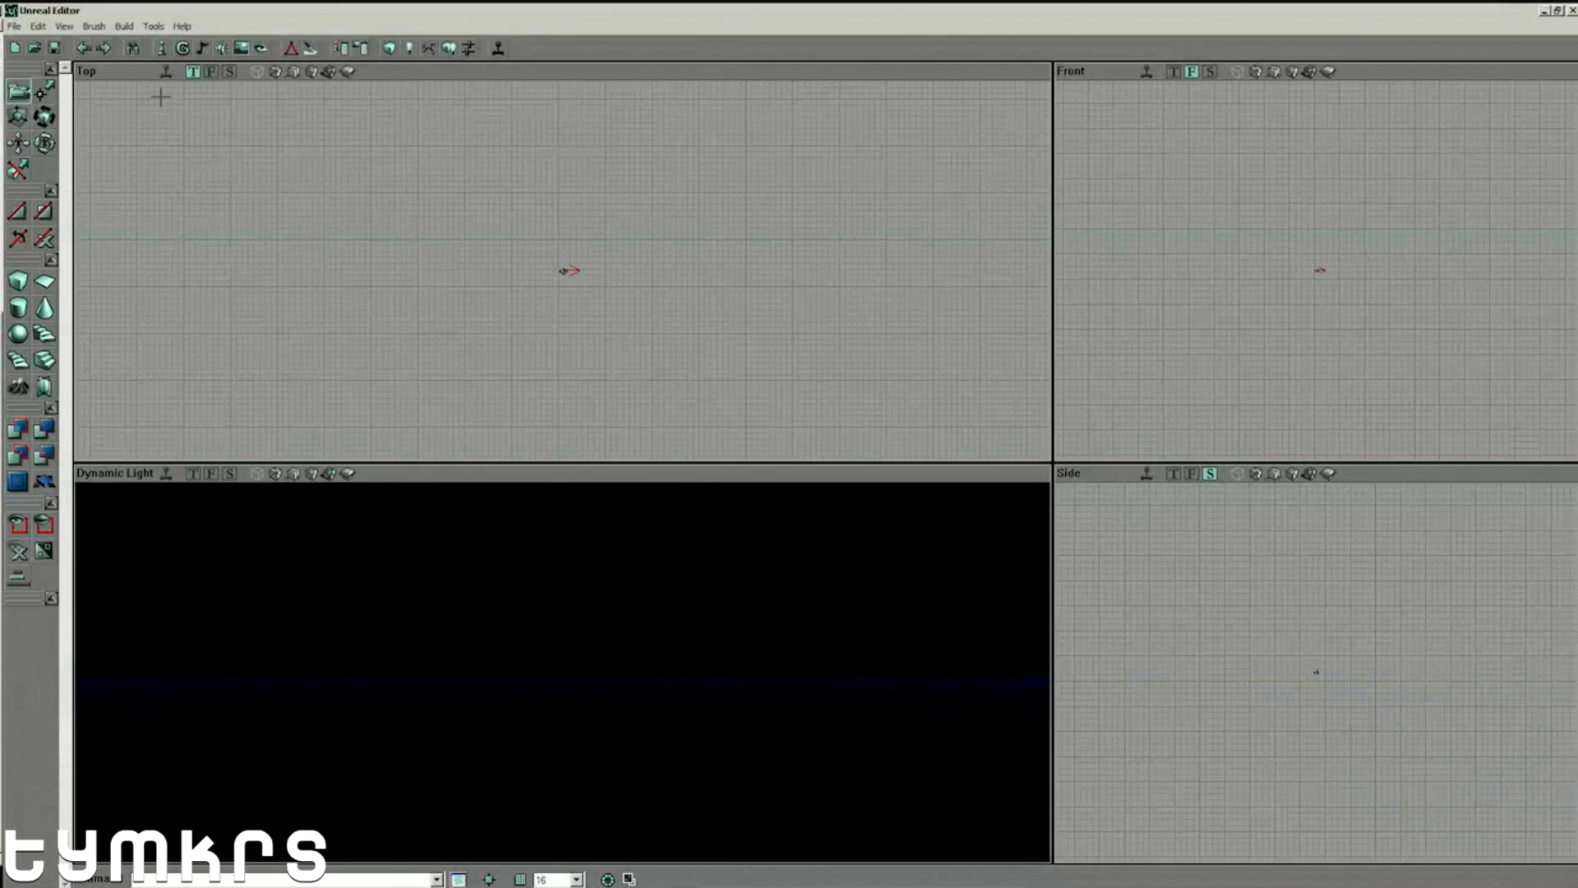
pyautogui.click(64, 27)
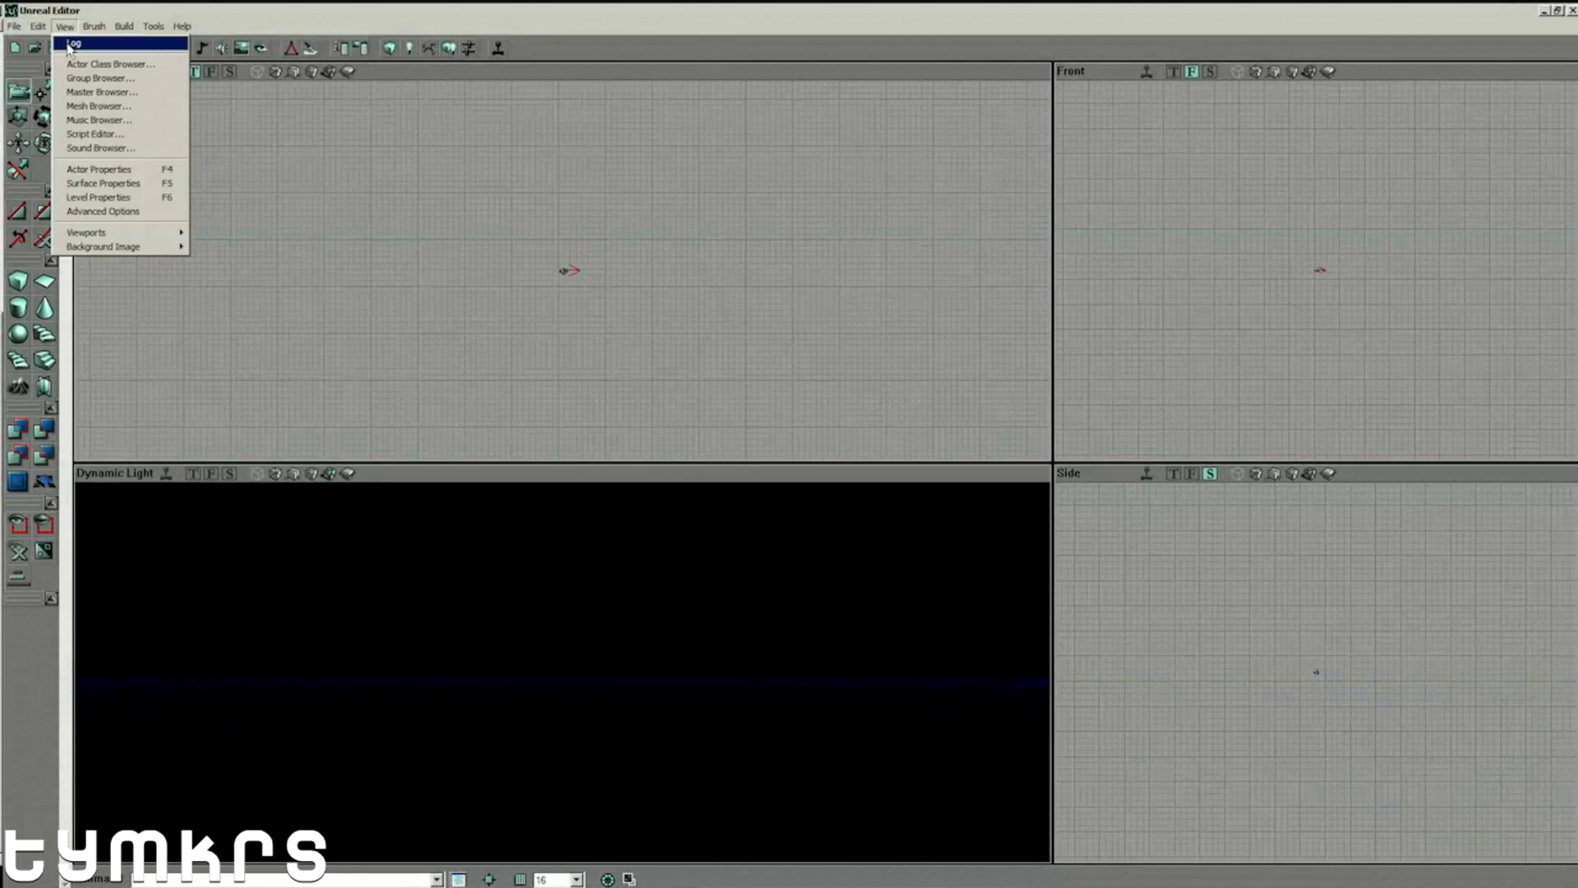
pyautogui.moveTo(149, 236)
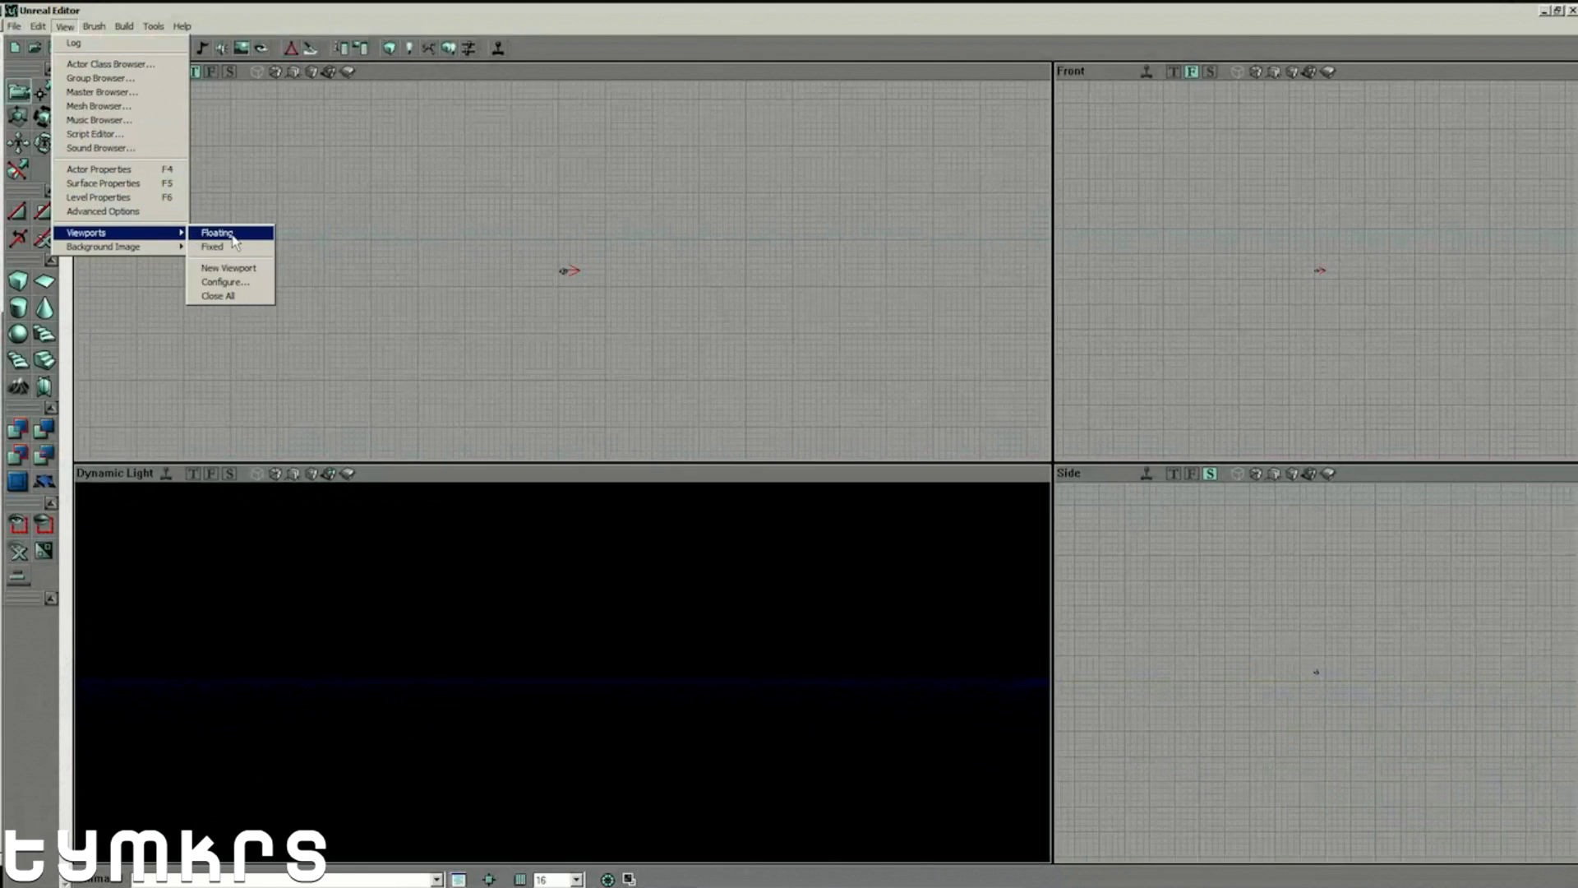
pyautogui.click(225, 282)
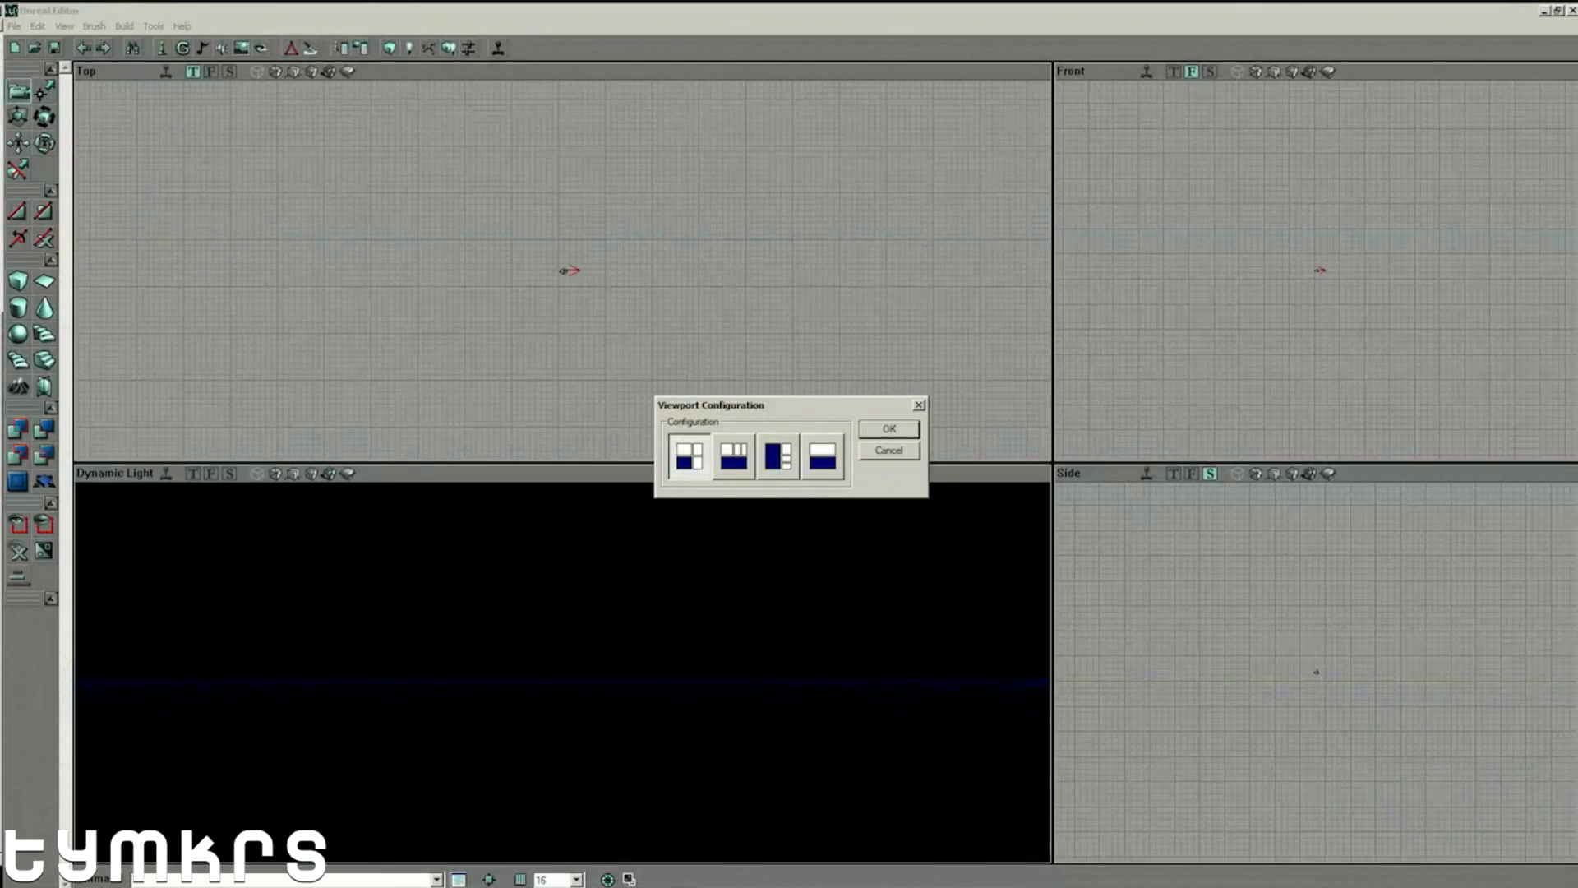
pyautogui.click(823, 457)
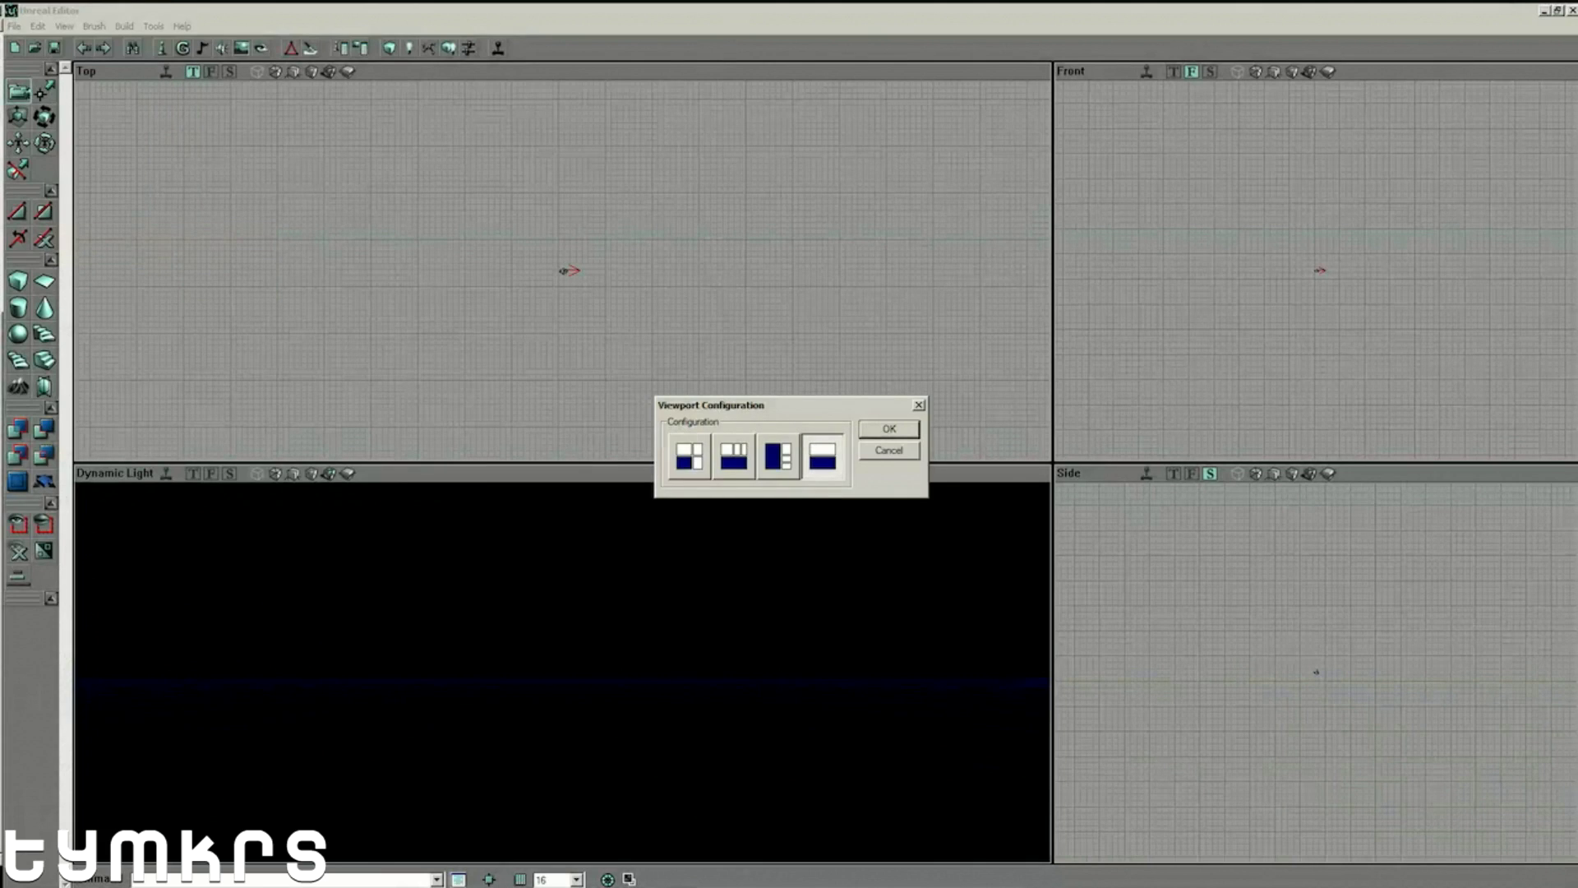
pyautogui.press('Return')
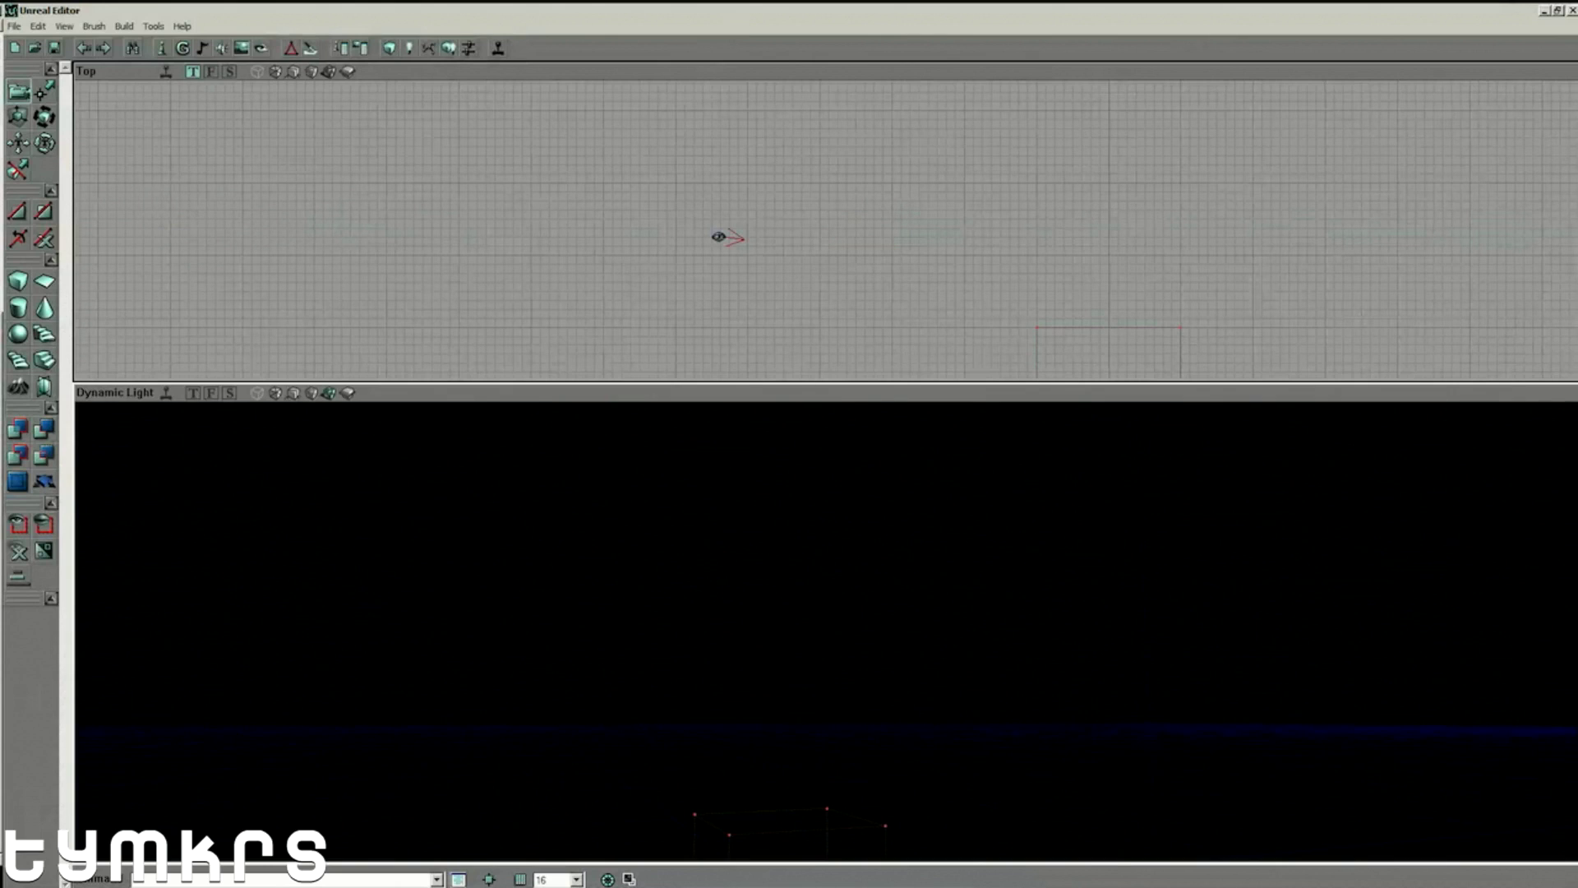
# Move one bottom corner vertex of the cube-shaped builder brush outward along X by about half the cube's width.
pyautogui.moveTo(827, 632); pyautogui.dragTo(855, 699)
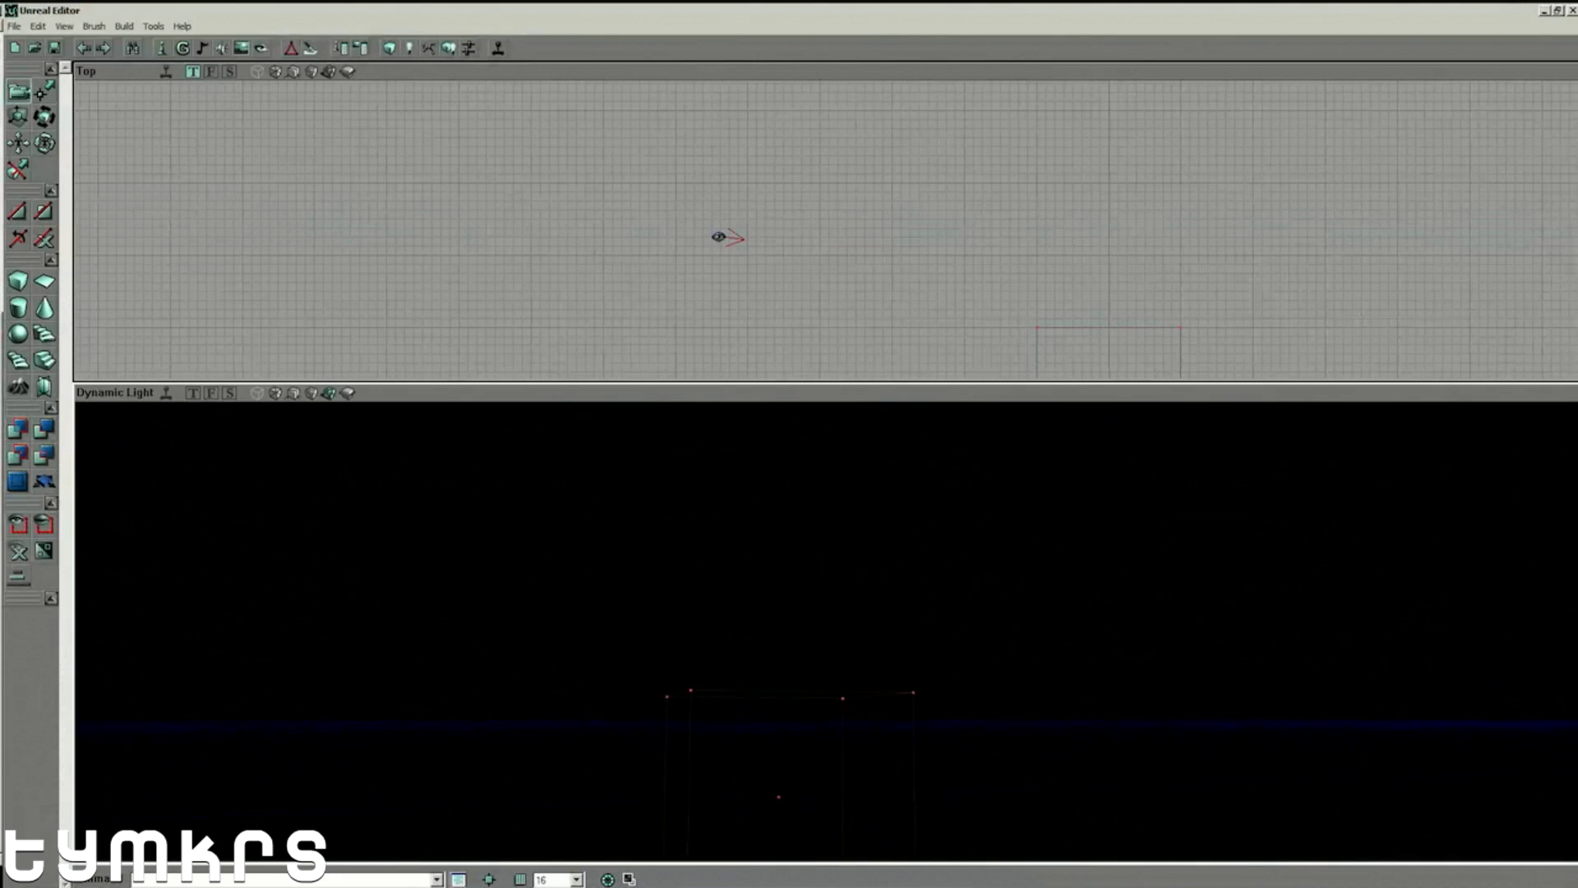
pyautogui.moveTo(826, 631); pyautogui.dragTo(818, 723, button='right')
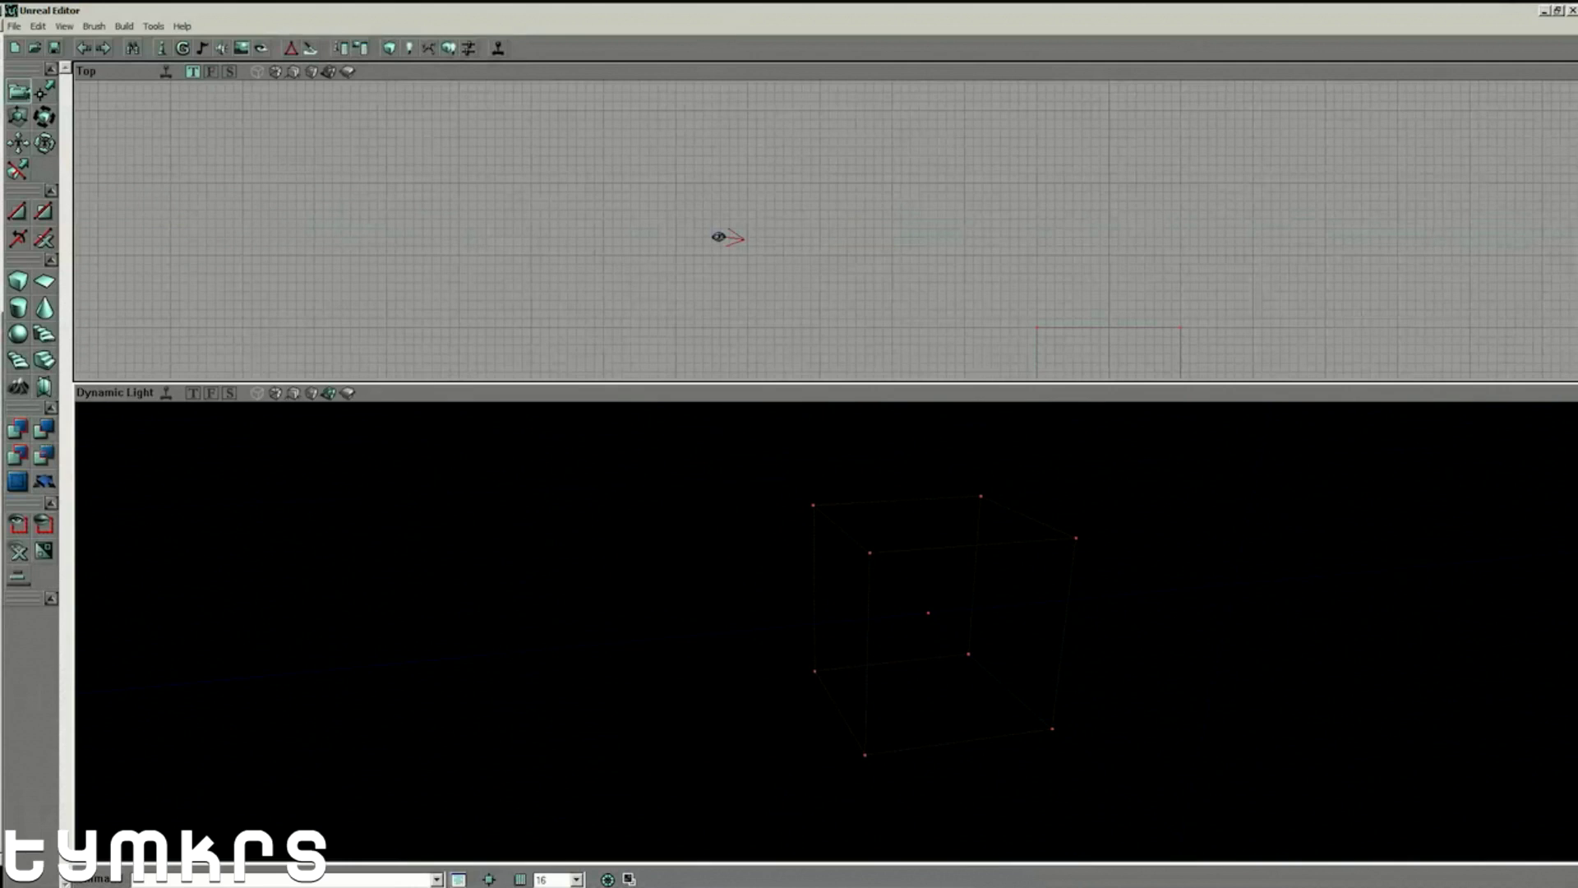
pyautogui.moveTo(905, 280)
pyautogui.mouseDown()
pyautogui.moveTo(941, 309)
pyautogui.moveTo(814, 188)
pyautogui.moveTo(687, 104)
pyautogui.moveTo(570, 117)
pyautogui.mouseUp()
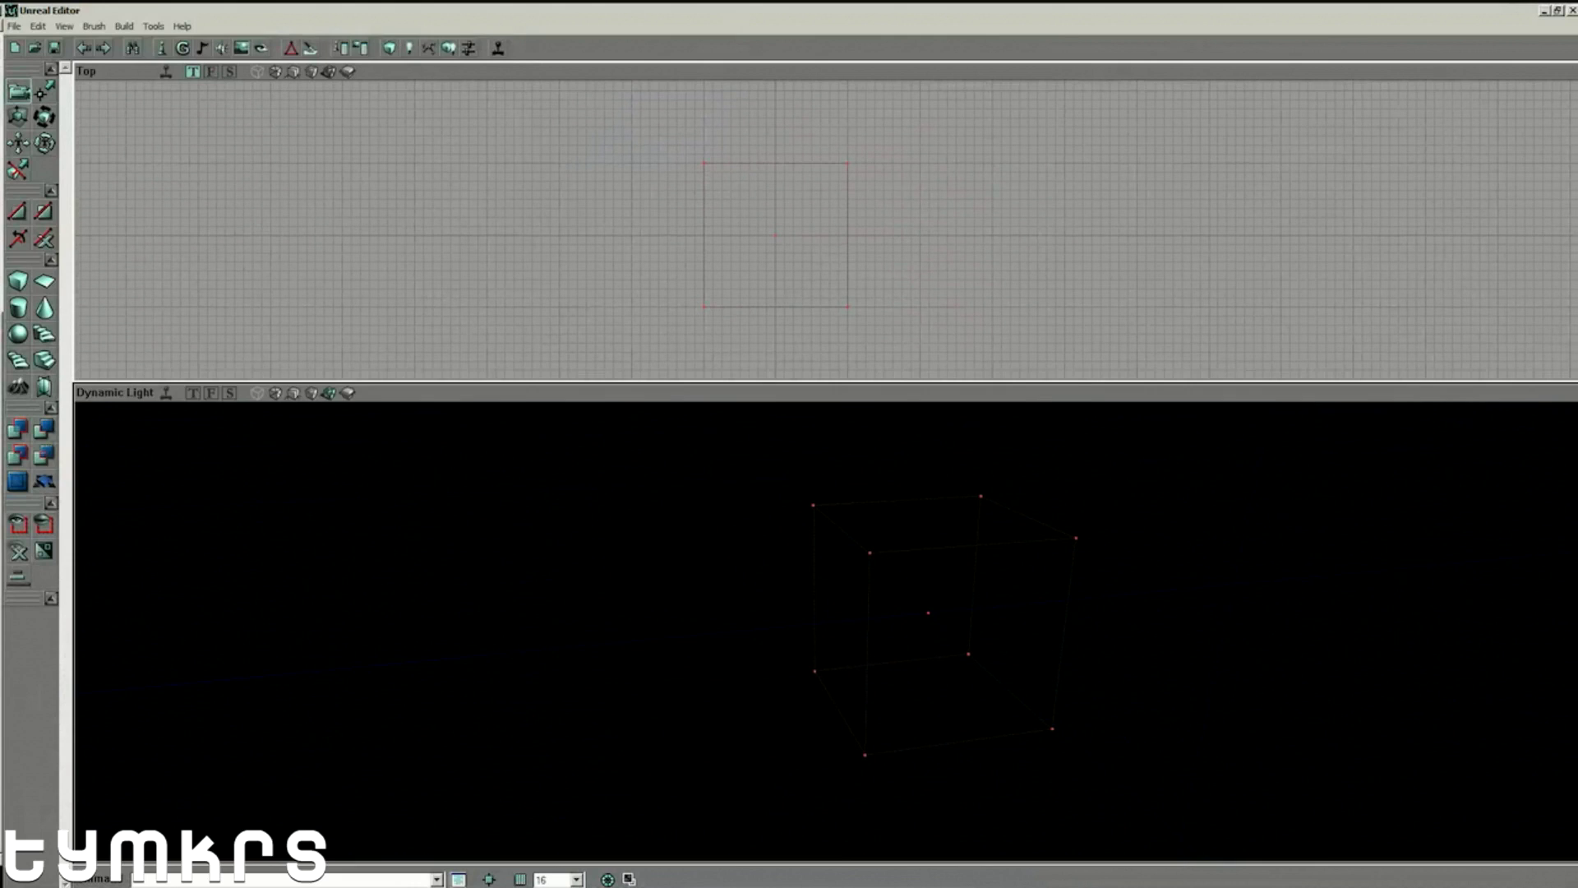
pyautogui.moveTo(775, 235)
pyautogui.mouseDown()
pyautogui.moveTo(803, 237)
pyautogui.moveTo(786, 235)
pyautogui.mouseUp()
pyautogui.moveTo(785, 235)
pyautogui.mouseDown()
pyautogui.moveTo(765, 211)
pyautogui.moveTo(778, 248)
pyautogui.mouseUp()
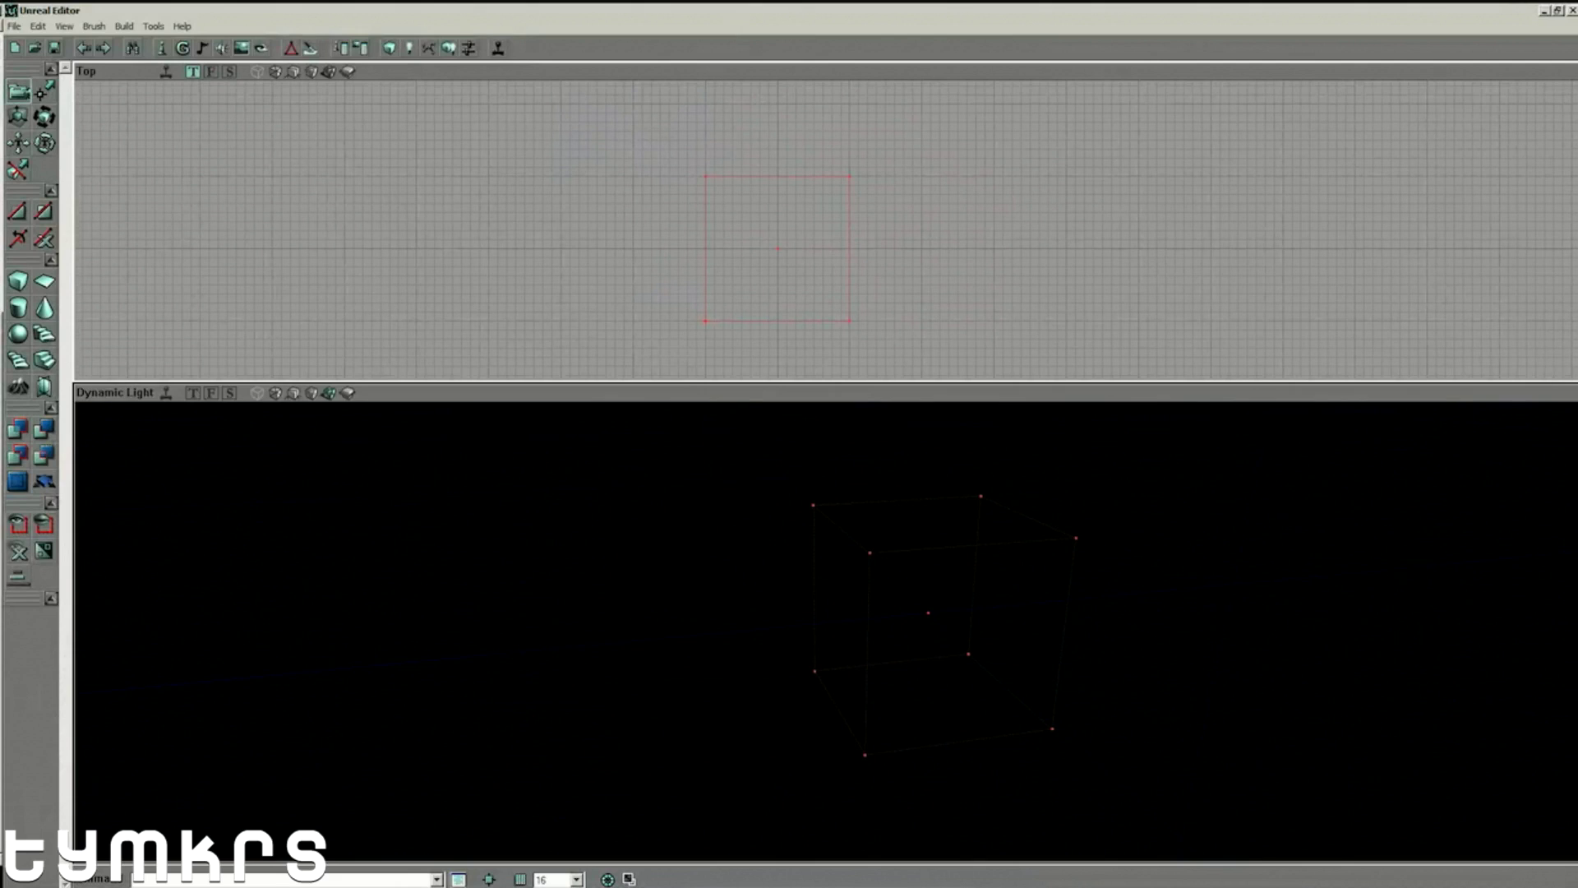
pyautogui.moveTo(778, 248); pyautogui.dragTo(767, 247)
pyautogui.moveTo(827, 631); pyautogui.dragTo(993, 635)
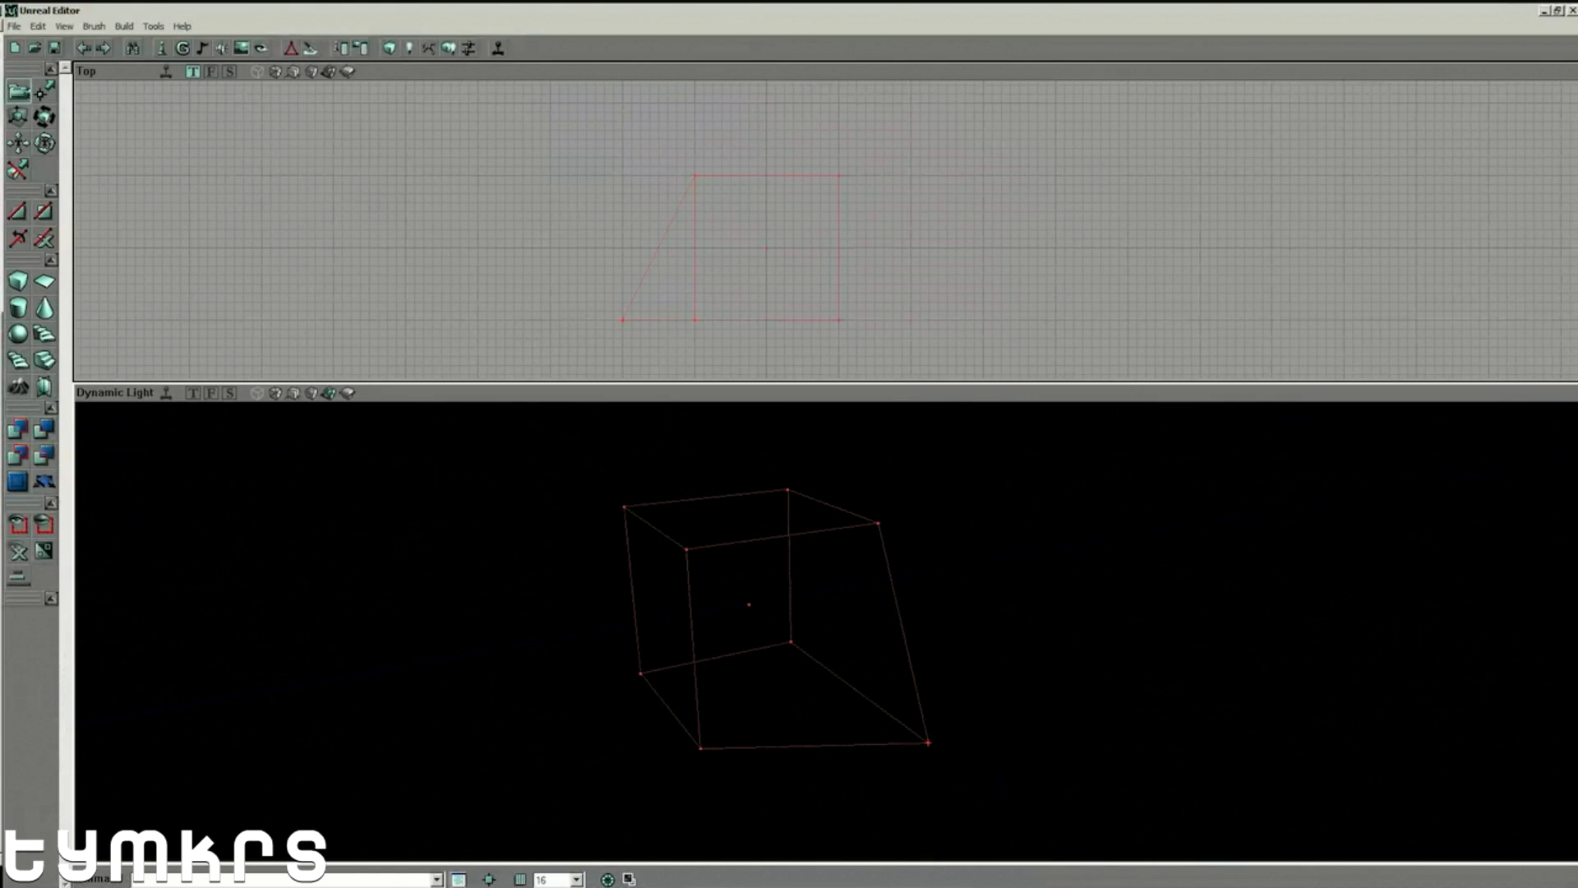
# Move the upper vertex of the same corner out to match, giving the brush a trapezoidal plan.
pyautogui.moveTo(827, 632); pyautogui.dragTo(987, 599)
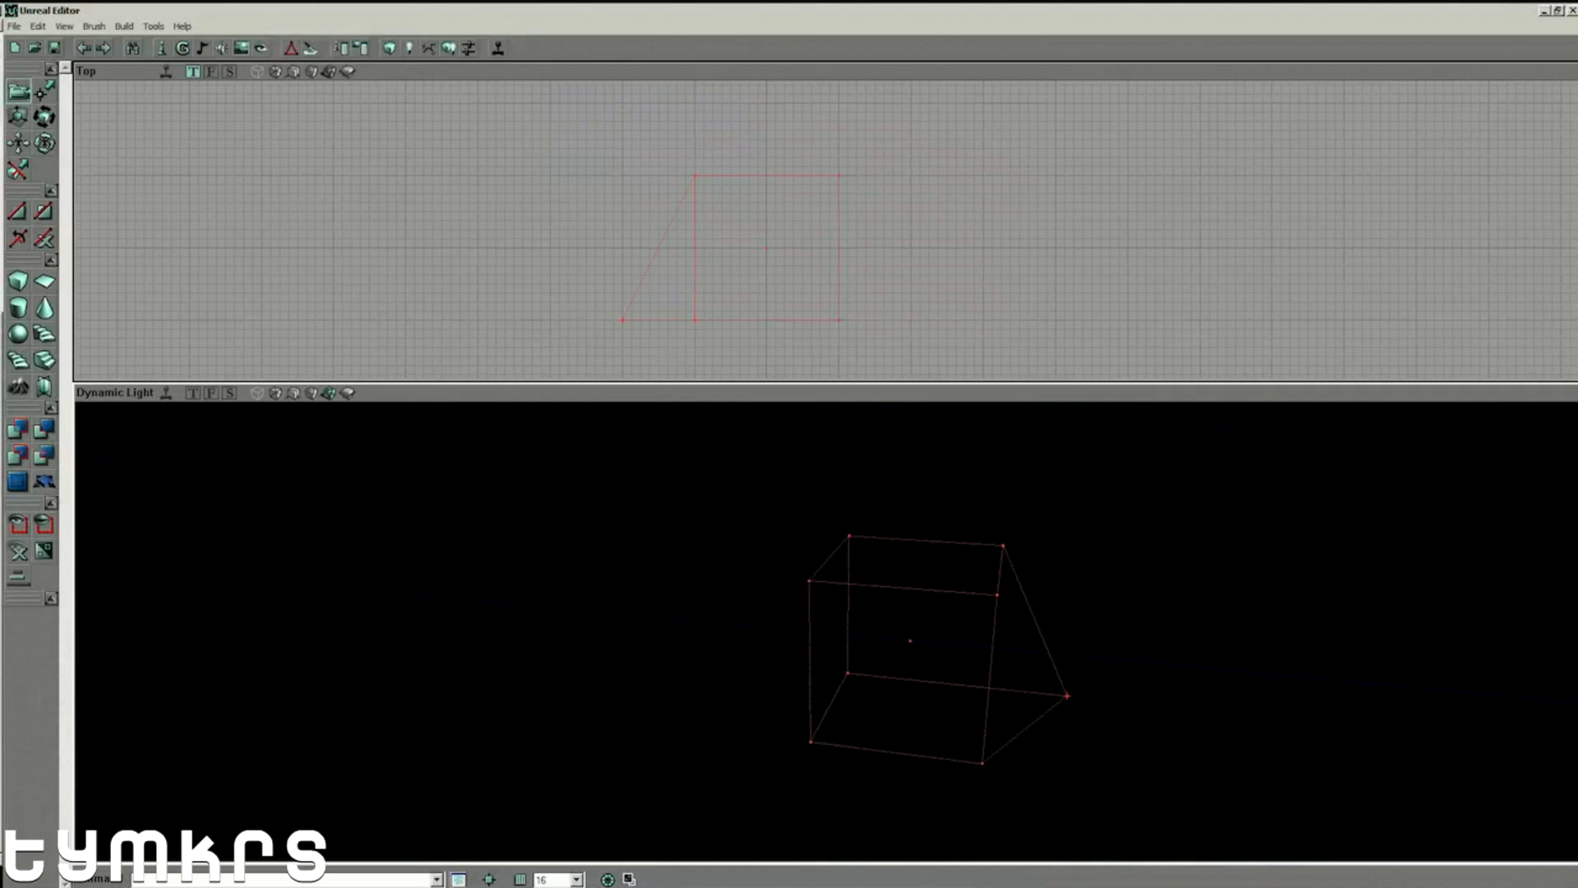
pyautogui.moveTo(766, 248); pyautogui.dragTo(747, 245)
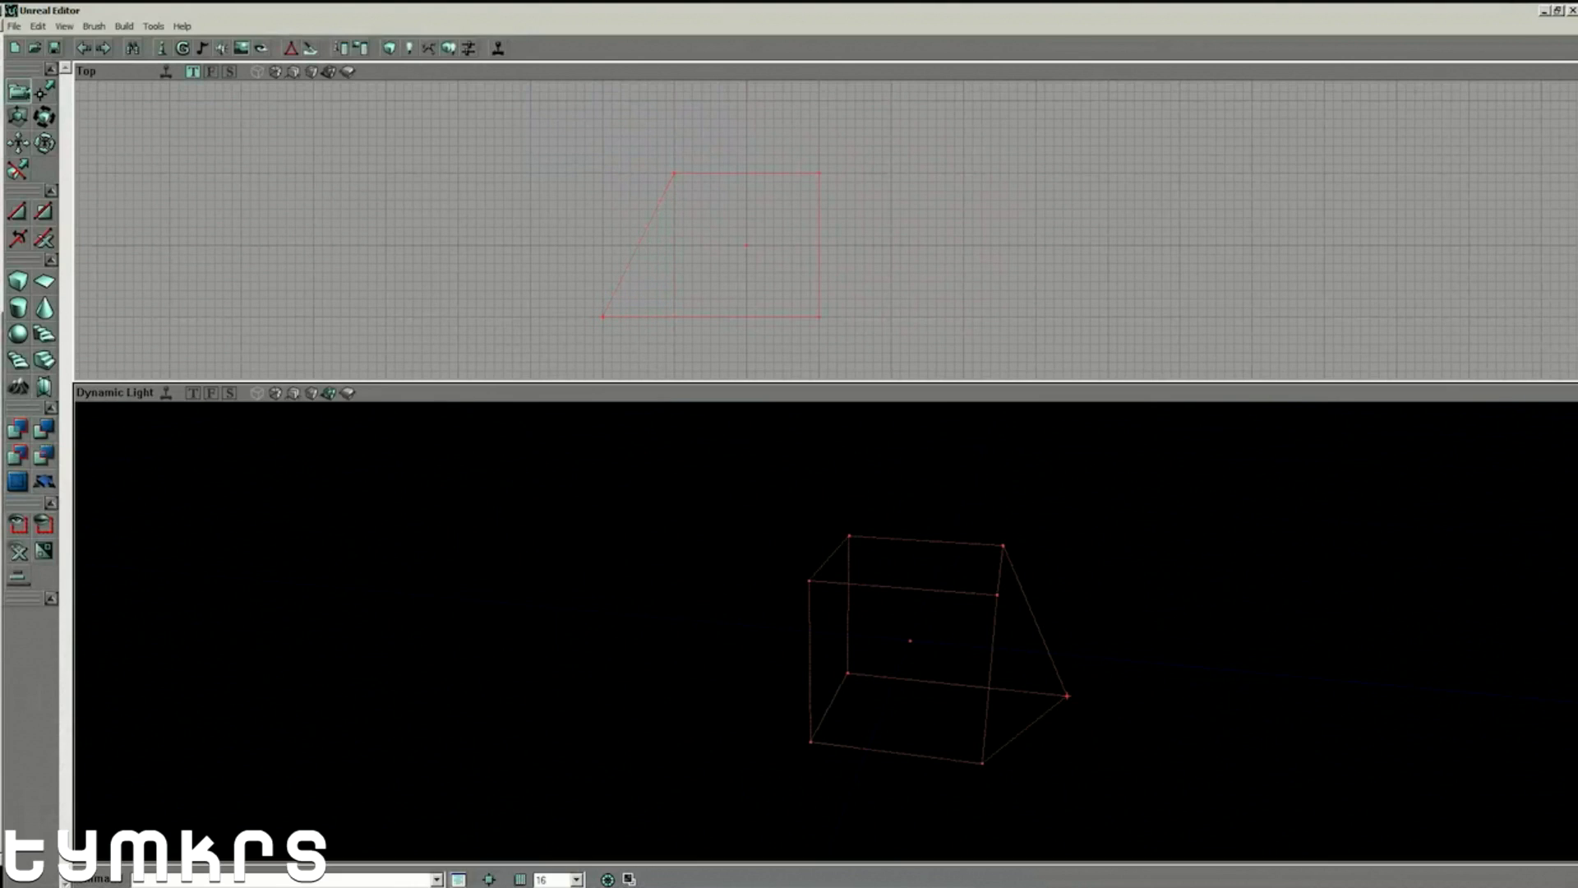
pyautogui.moveTo(822, 633)
pyautogui.mouseDown()
pyautogui.moveTo(690, 641)
pyautogui.moveTo(831, 654)
pyautogui.moveTo(842, 631)
pyautogui.moveTo(704, 643)
pyautogui.moveTo(818, 655)
pyautogui.moveTo(798, 631)
pyautogui.mouseUp()
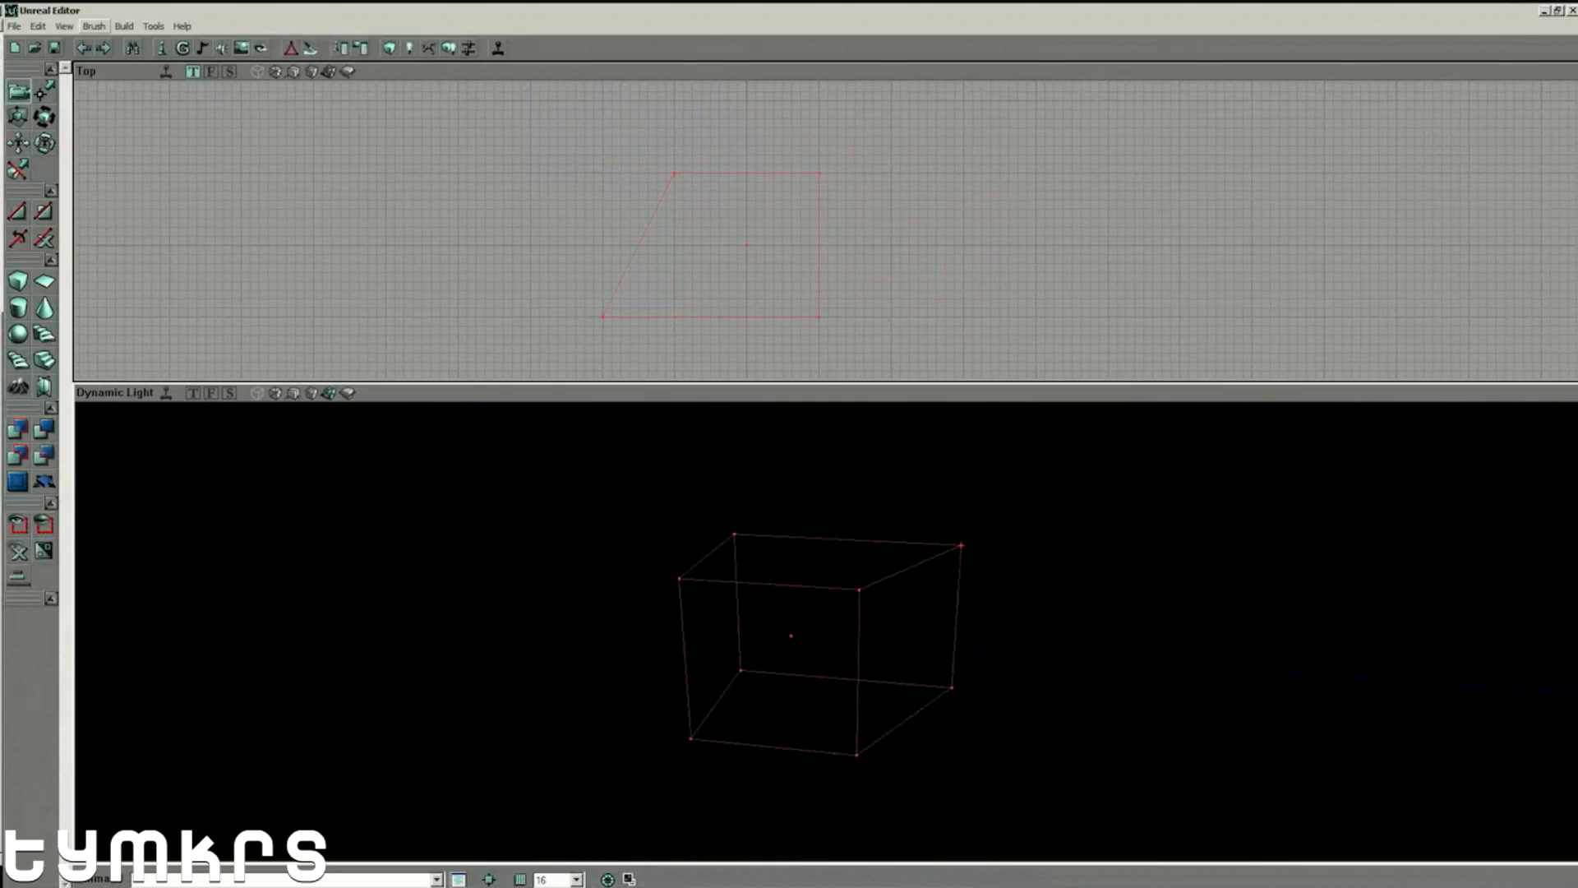
# Open the builder brush's properties and expand the Brush category down to the MainScale Scale components.
pyautogui.click(92, 27)
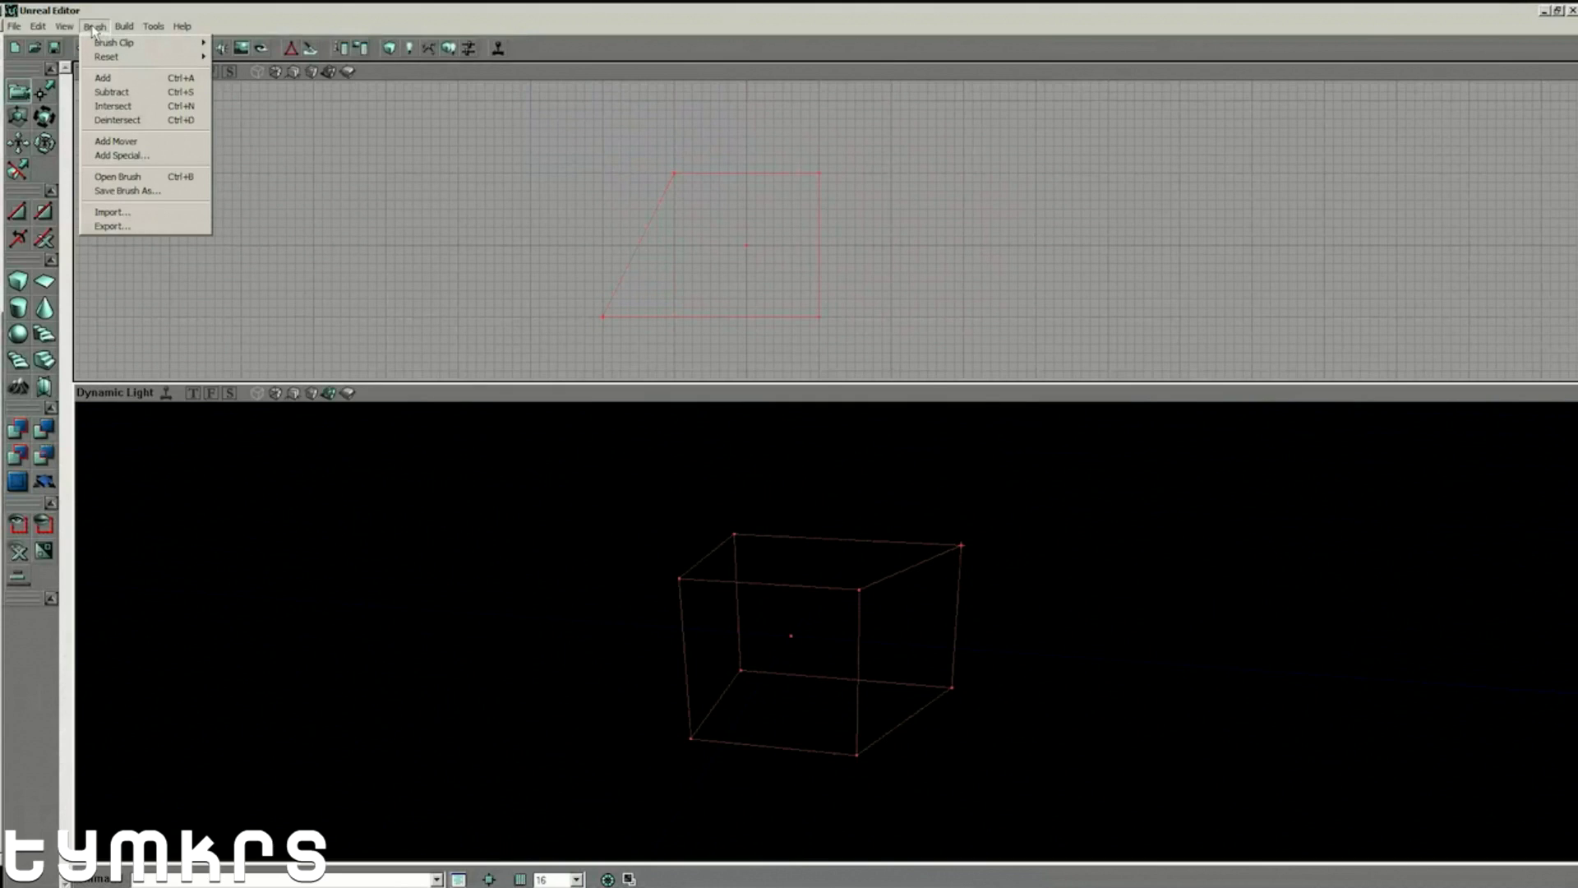
pyautogui.click(93, 27)
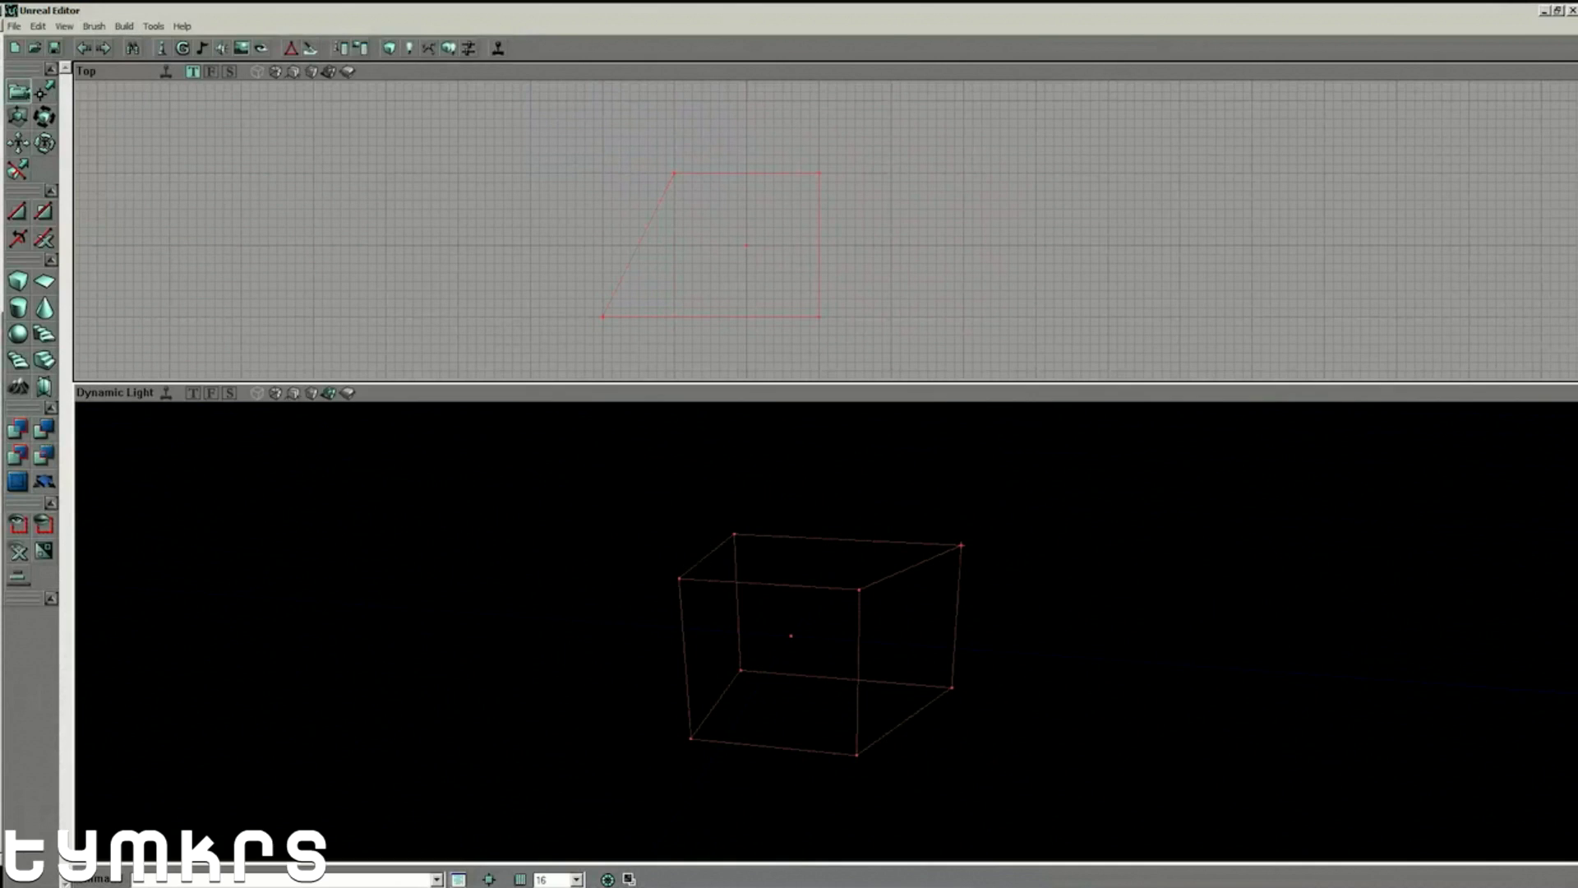
pyautogui.rightClick(698, 566)
pyautogui.click(746, 572)
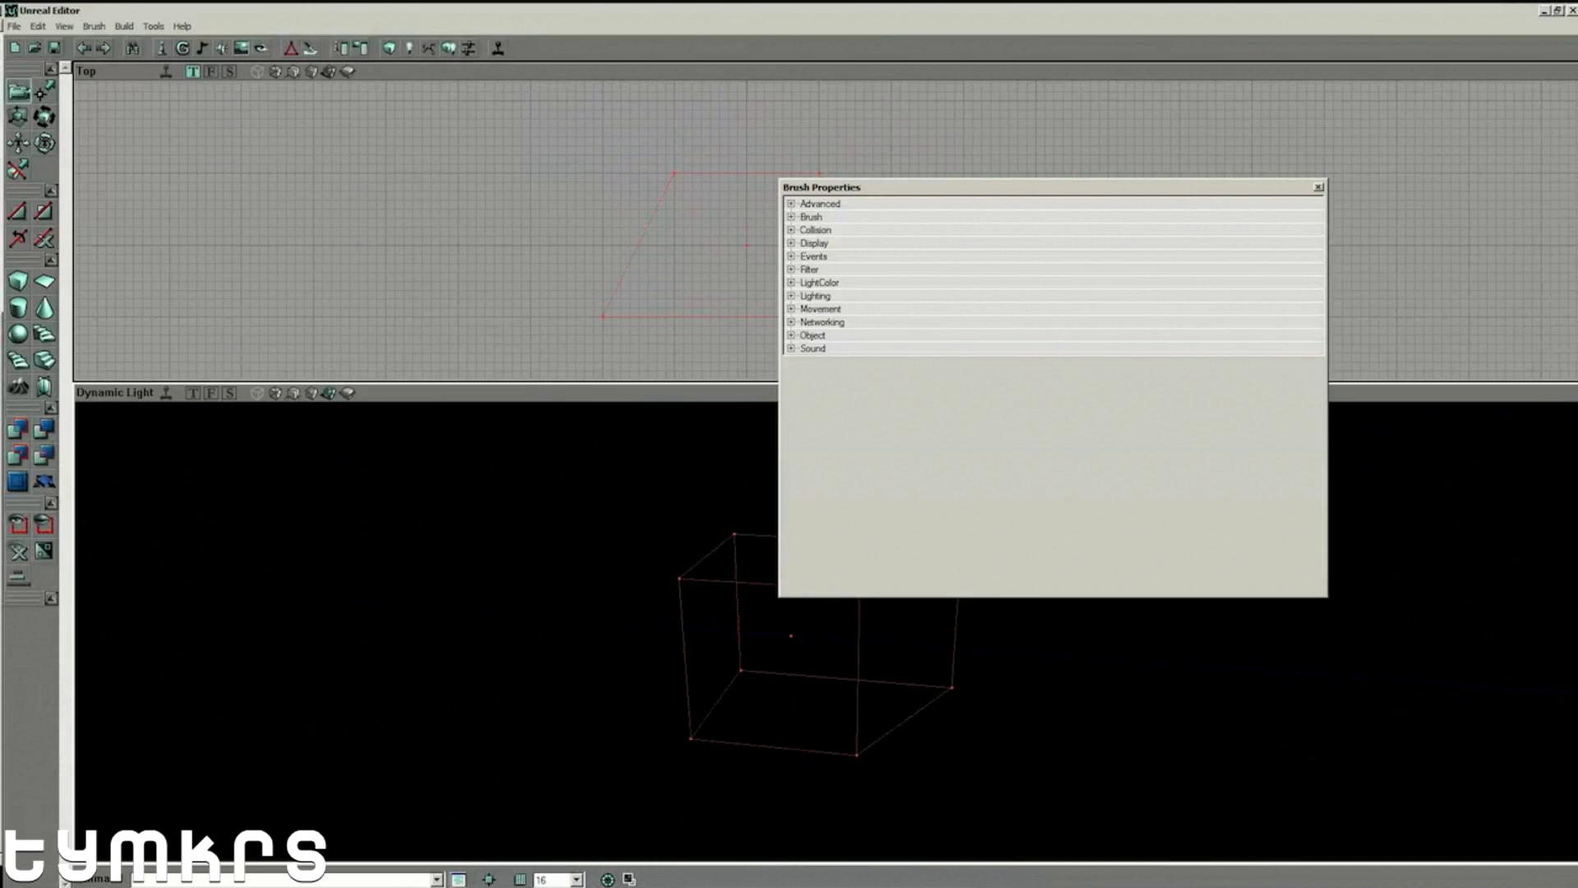
pyautogui.click(791, 217)
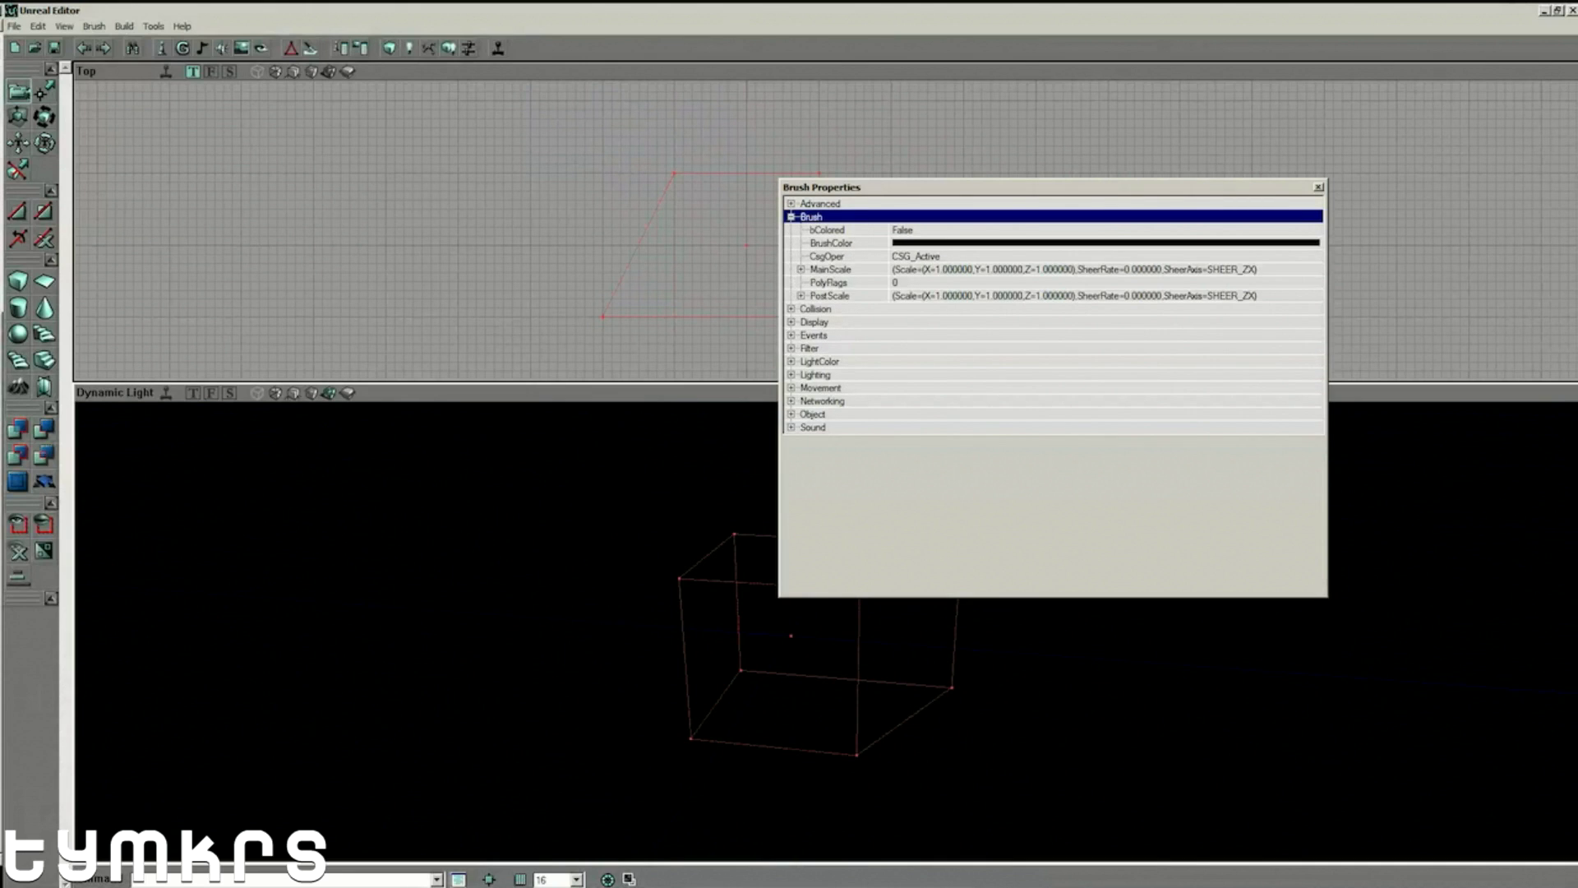
pyautogui.click(801, 270)
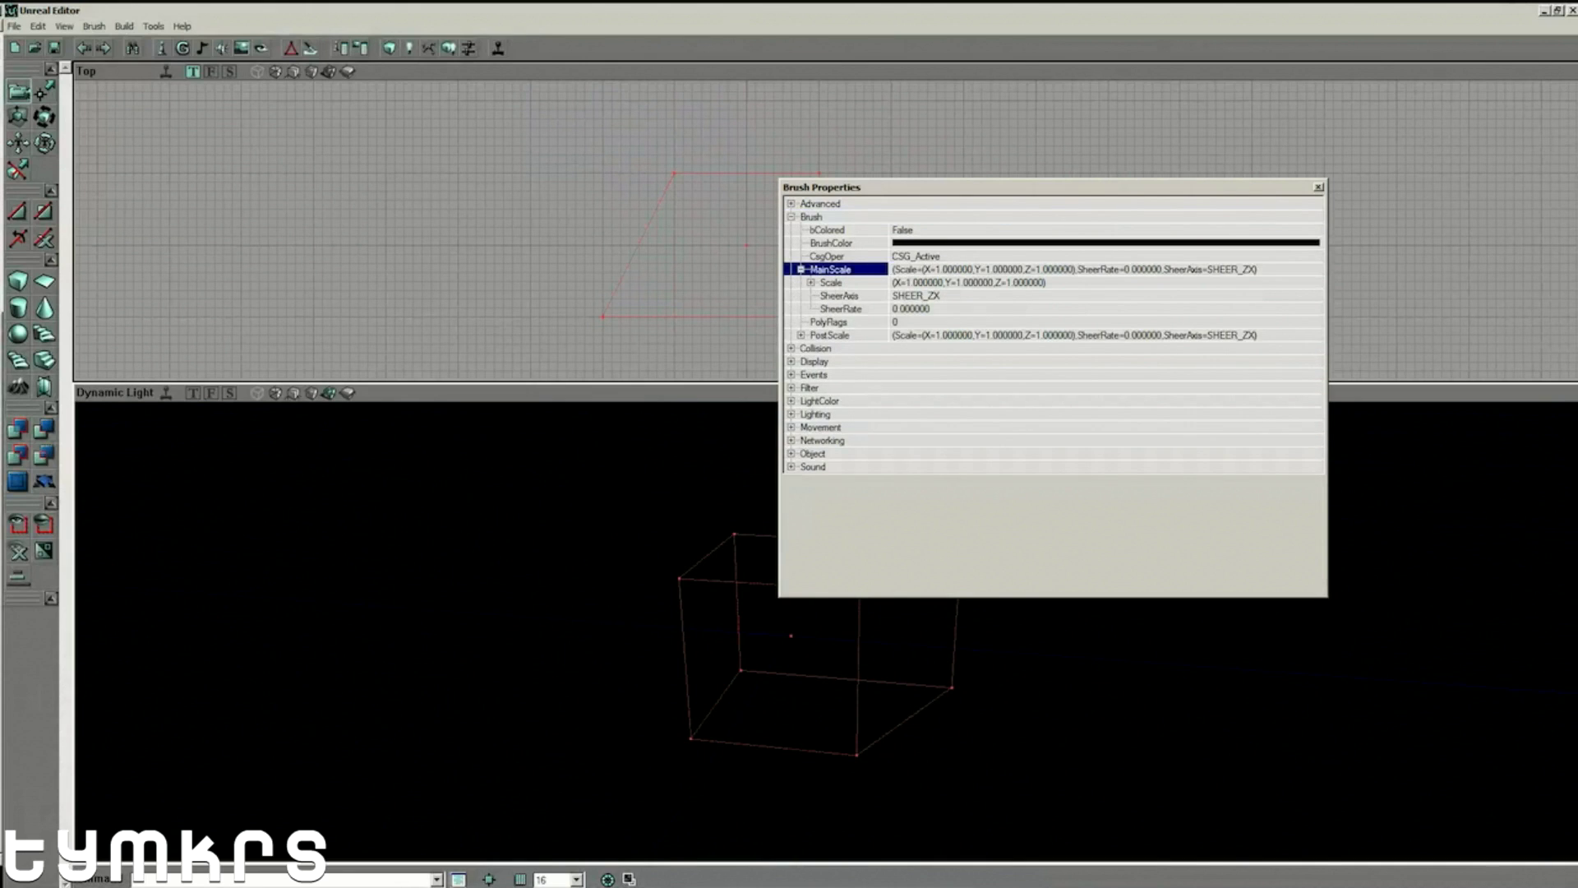
pyautogui.moveTo(822, 187)
pyautogui.mouseDown()
pyautogui.moveTo(1002, 78)
pyautogui.moveTo(978, 97)
pyautogui.mouseUp()
pyautogui.click(985, 193)
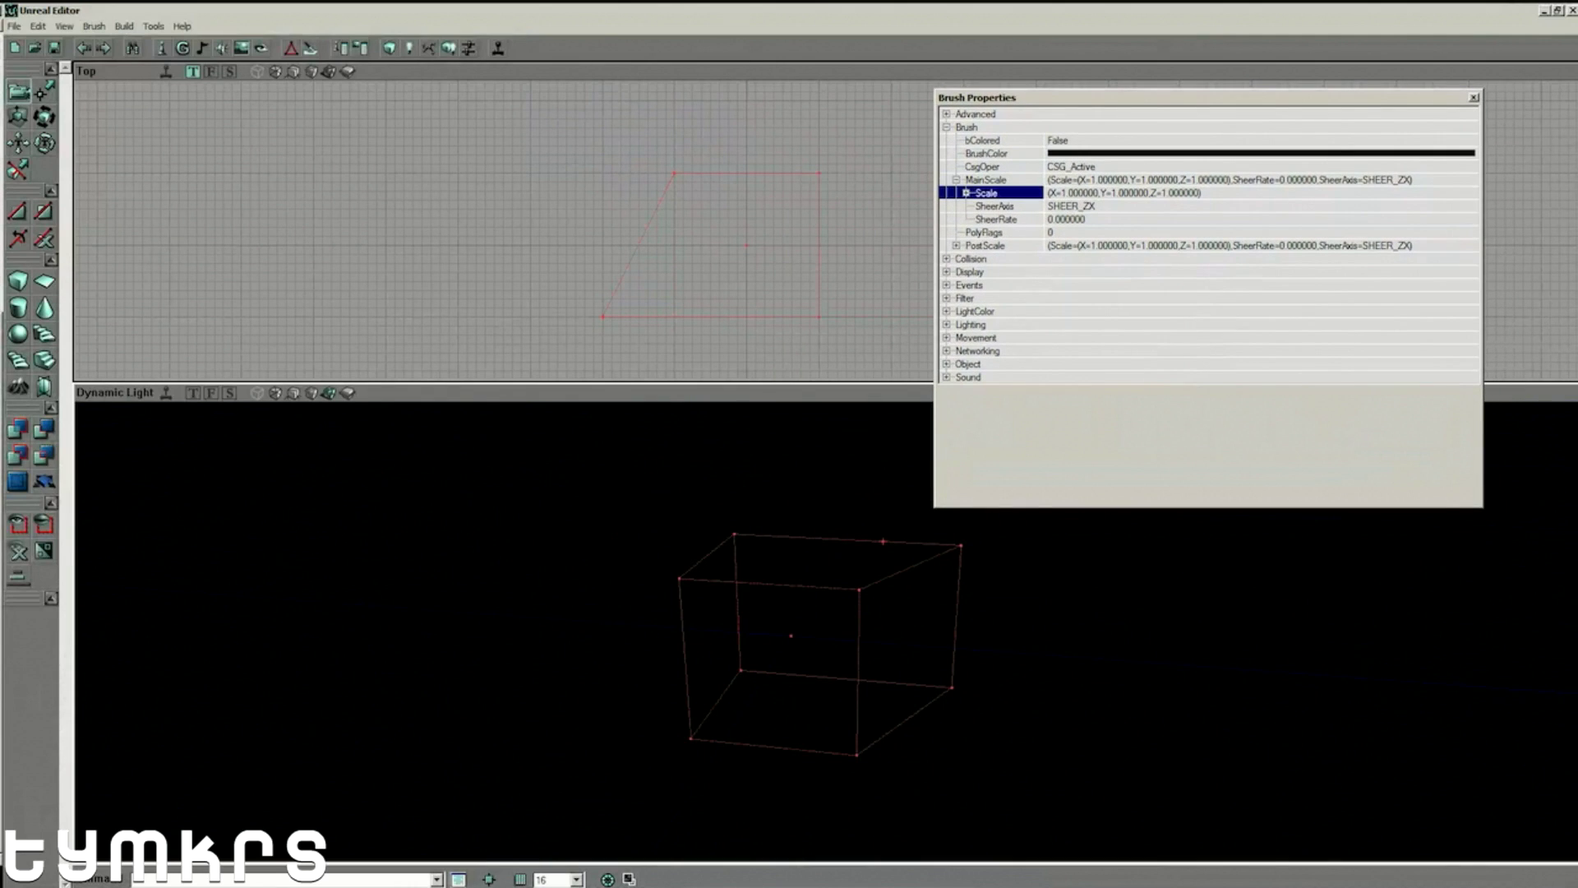
pyautogui.click(966, 194)
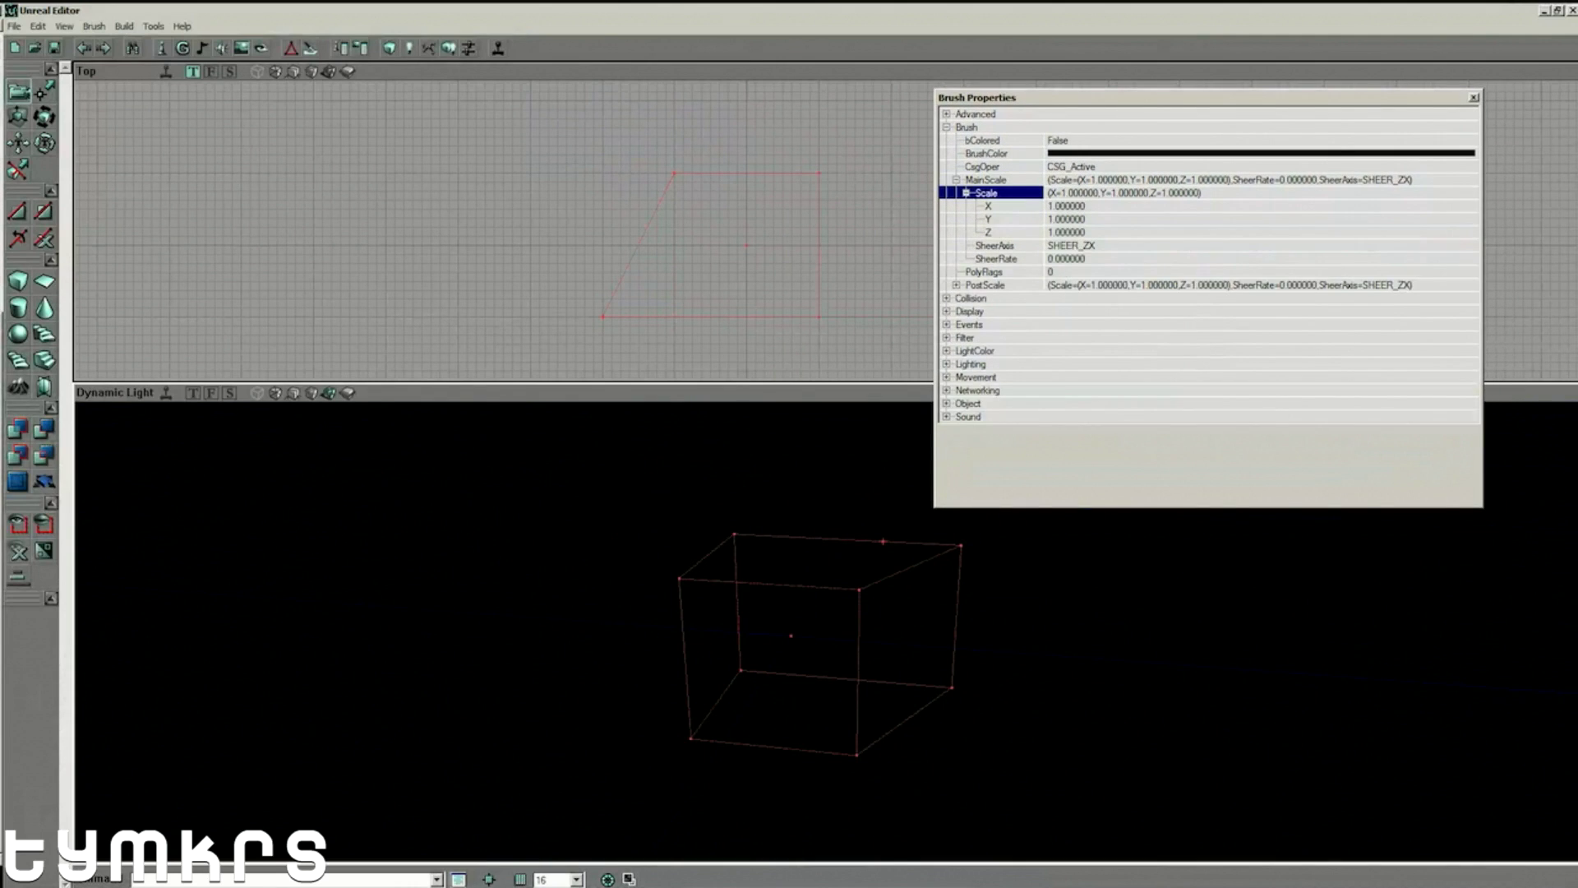
# Set the brush's MainScale X scale to 2.
pyautogui.click(1087, 207)
pyautogui.click(1087, 206)
pyautogui.doubleClick(1067, 206)
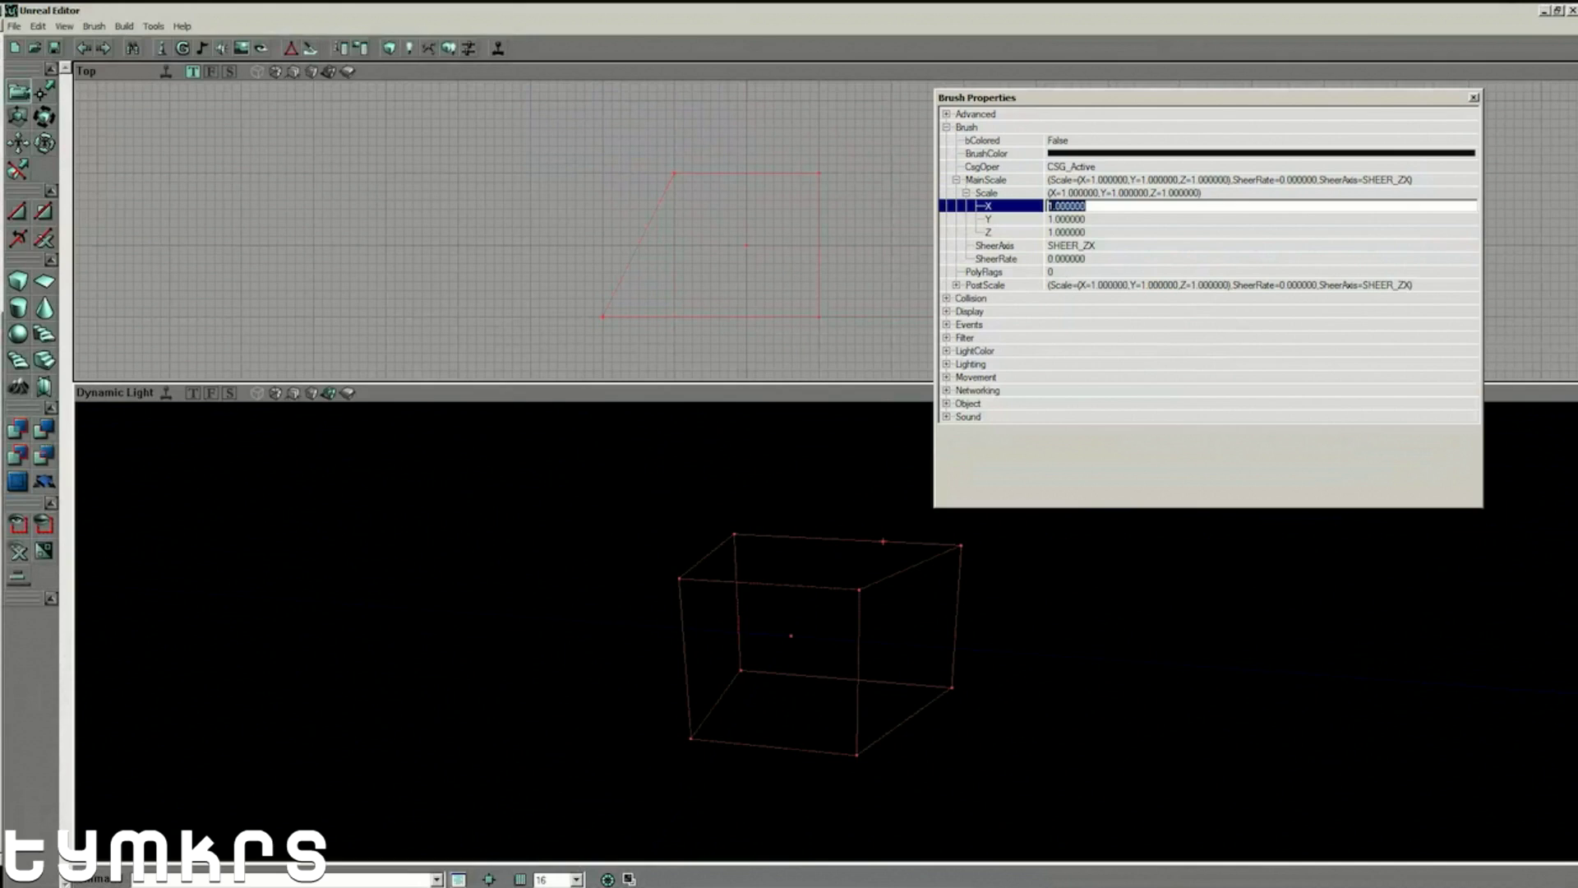
pyautogui.write('2')
pyautogui.press('Return')
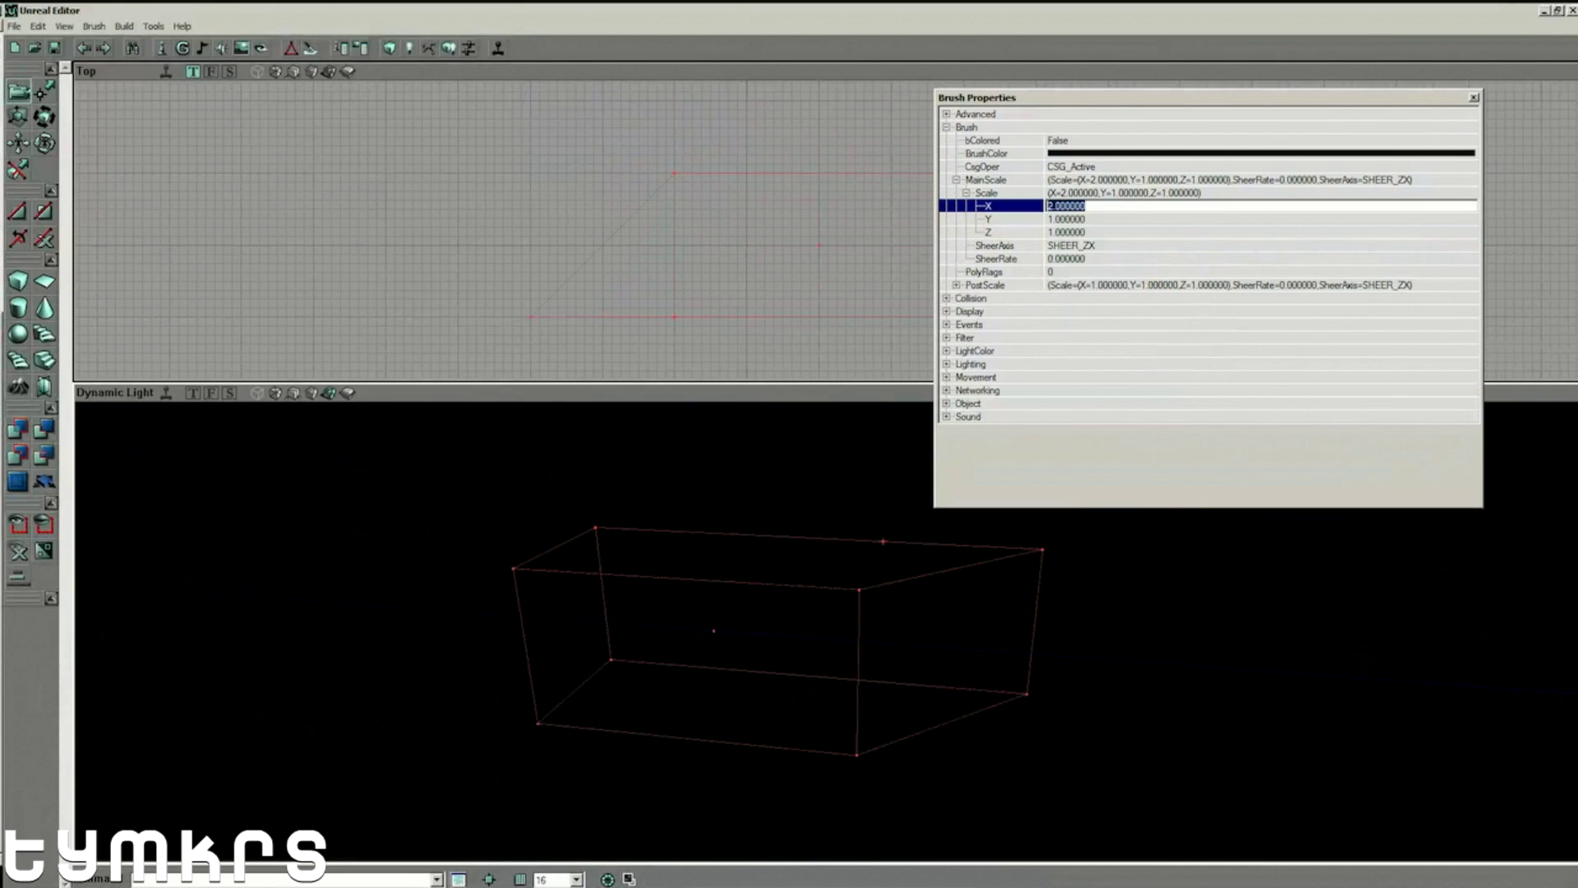
# Set the brush's MainScale Y and Z scales to 2 and close the Brush Properties window.
pyautogui.click(1086, 219)
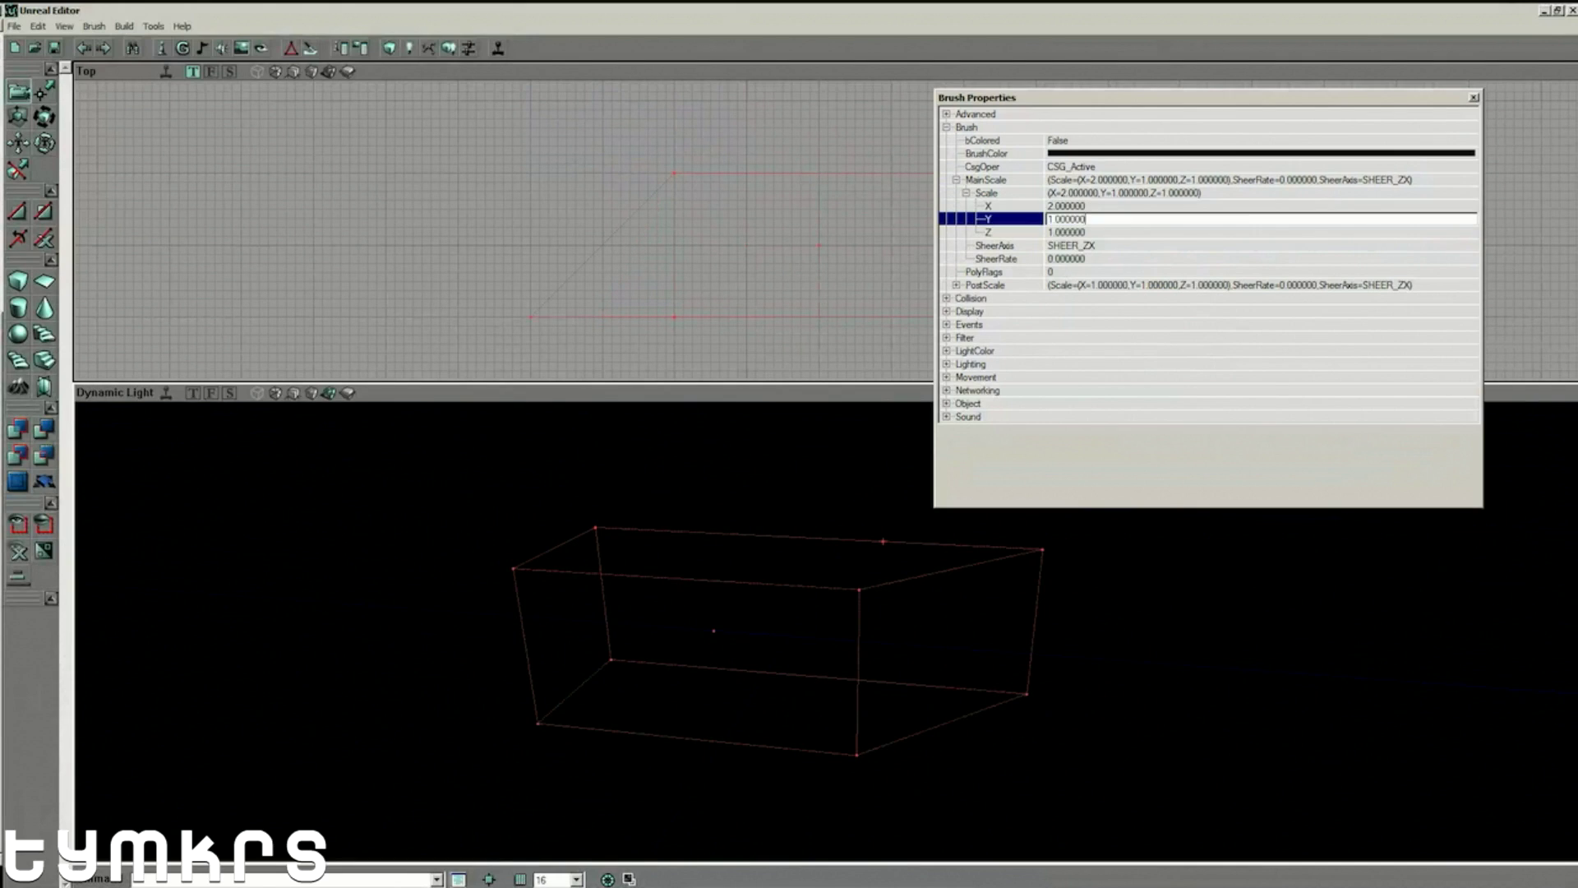
pyautogui.doubleClick(1067, 220)
pyautogui.write('2')
pyautogui.press('Return')
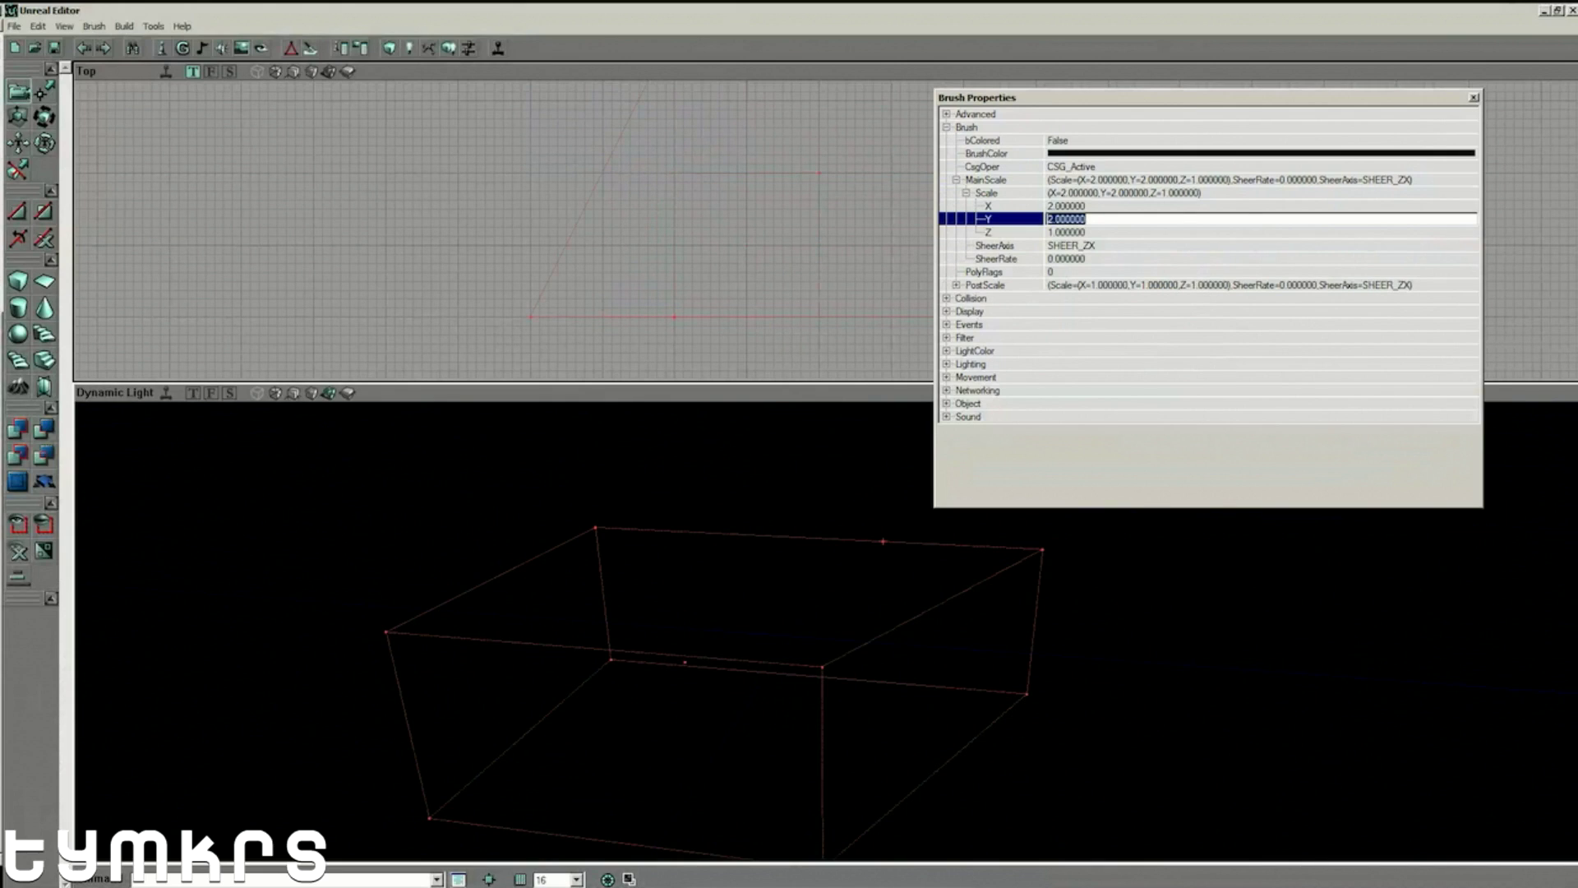
pyautogui.click(1086, 232)
pyautogui.doubleClick(1067, 233)
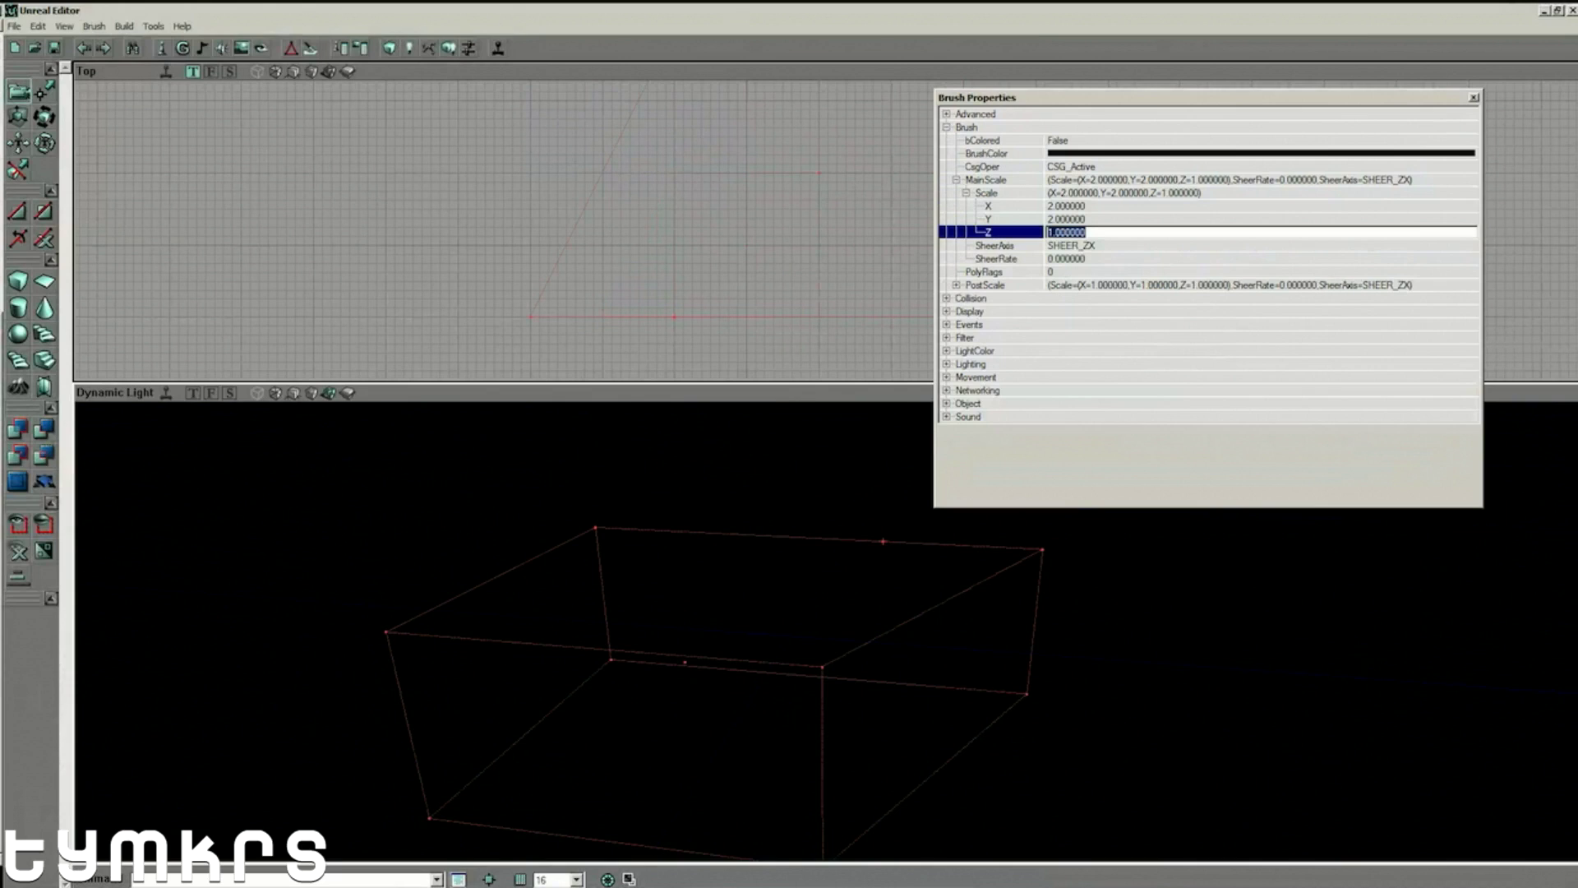
pyautogui.write('2')
pyautogui.press('Return')
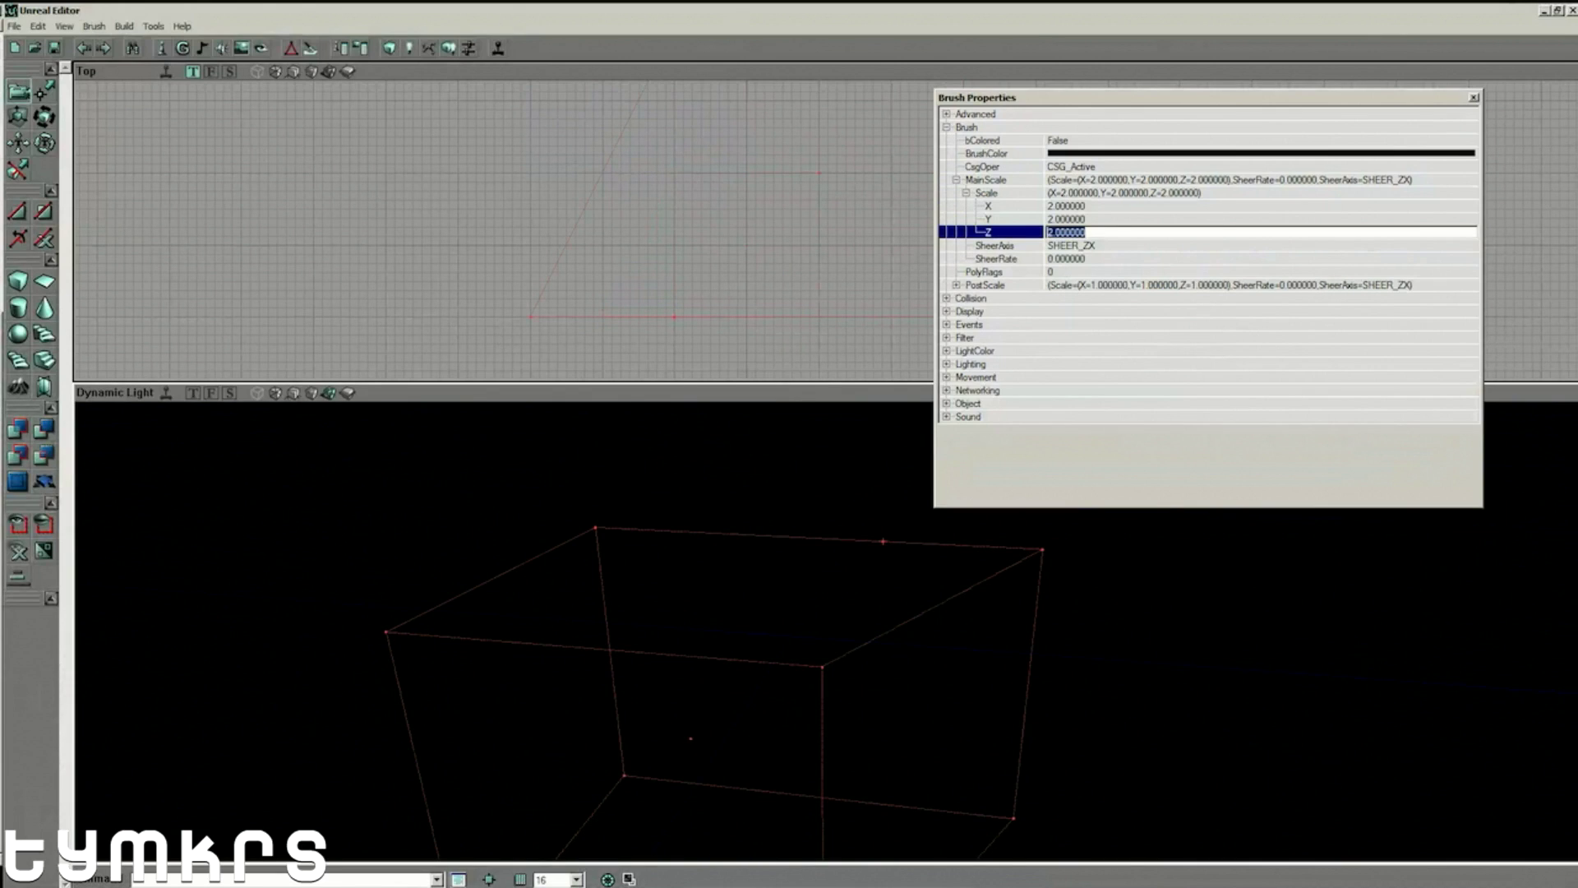
pyautogui.click(1474, 97)
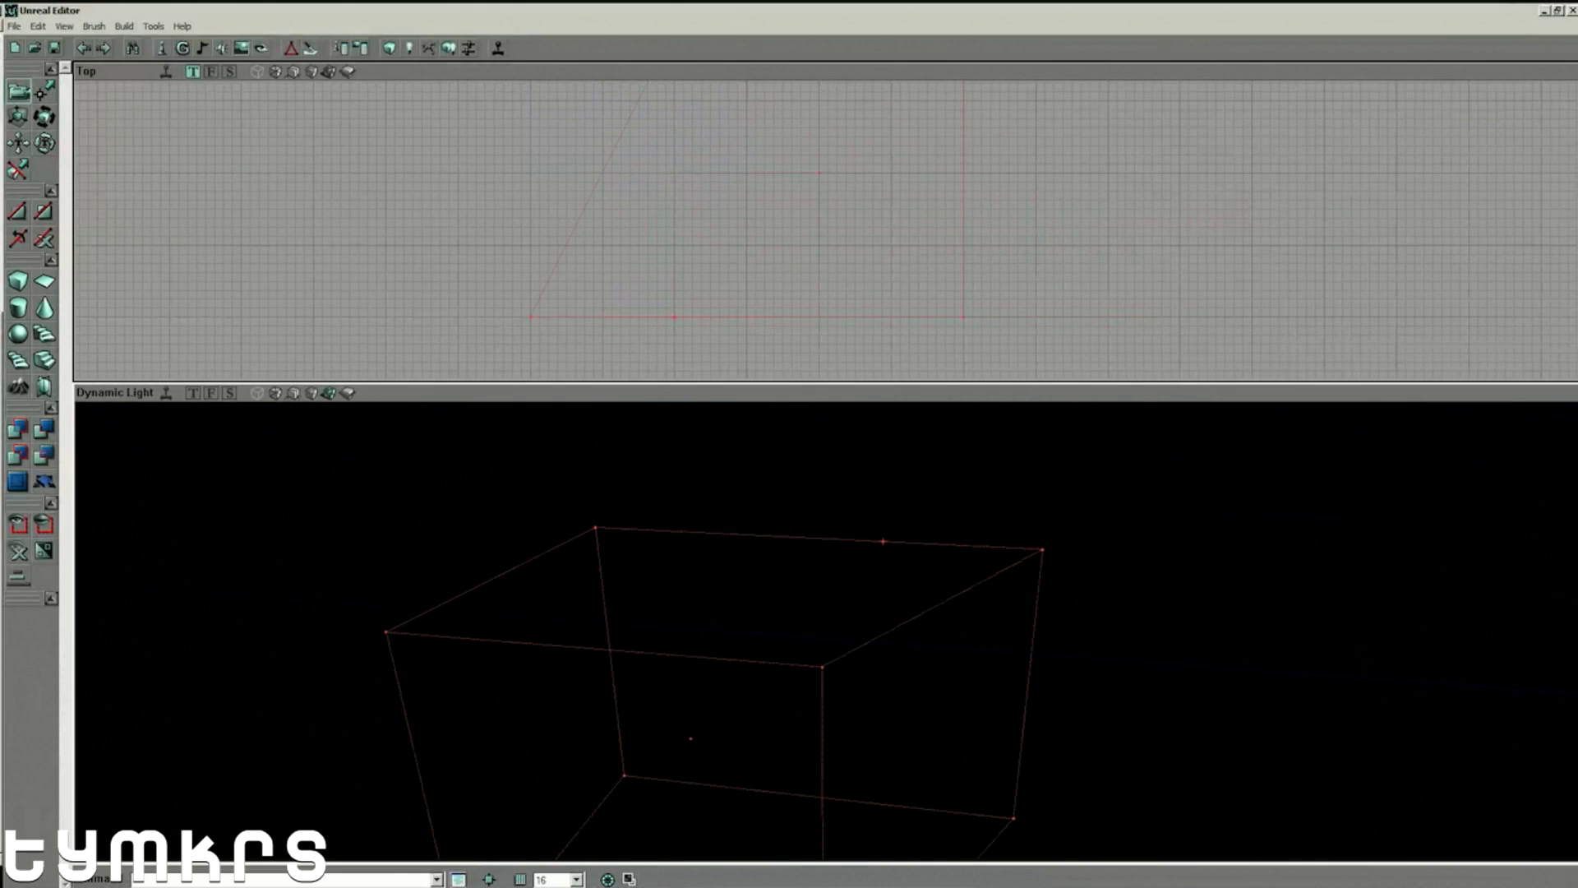
# Switch the Top viewport to the Front view and centre the enlarged brush in it.
pyautogui.moveTo(822, 633); pyautogui.dragTo(765, 689)
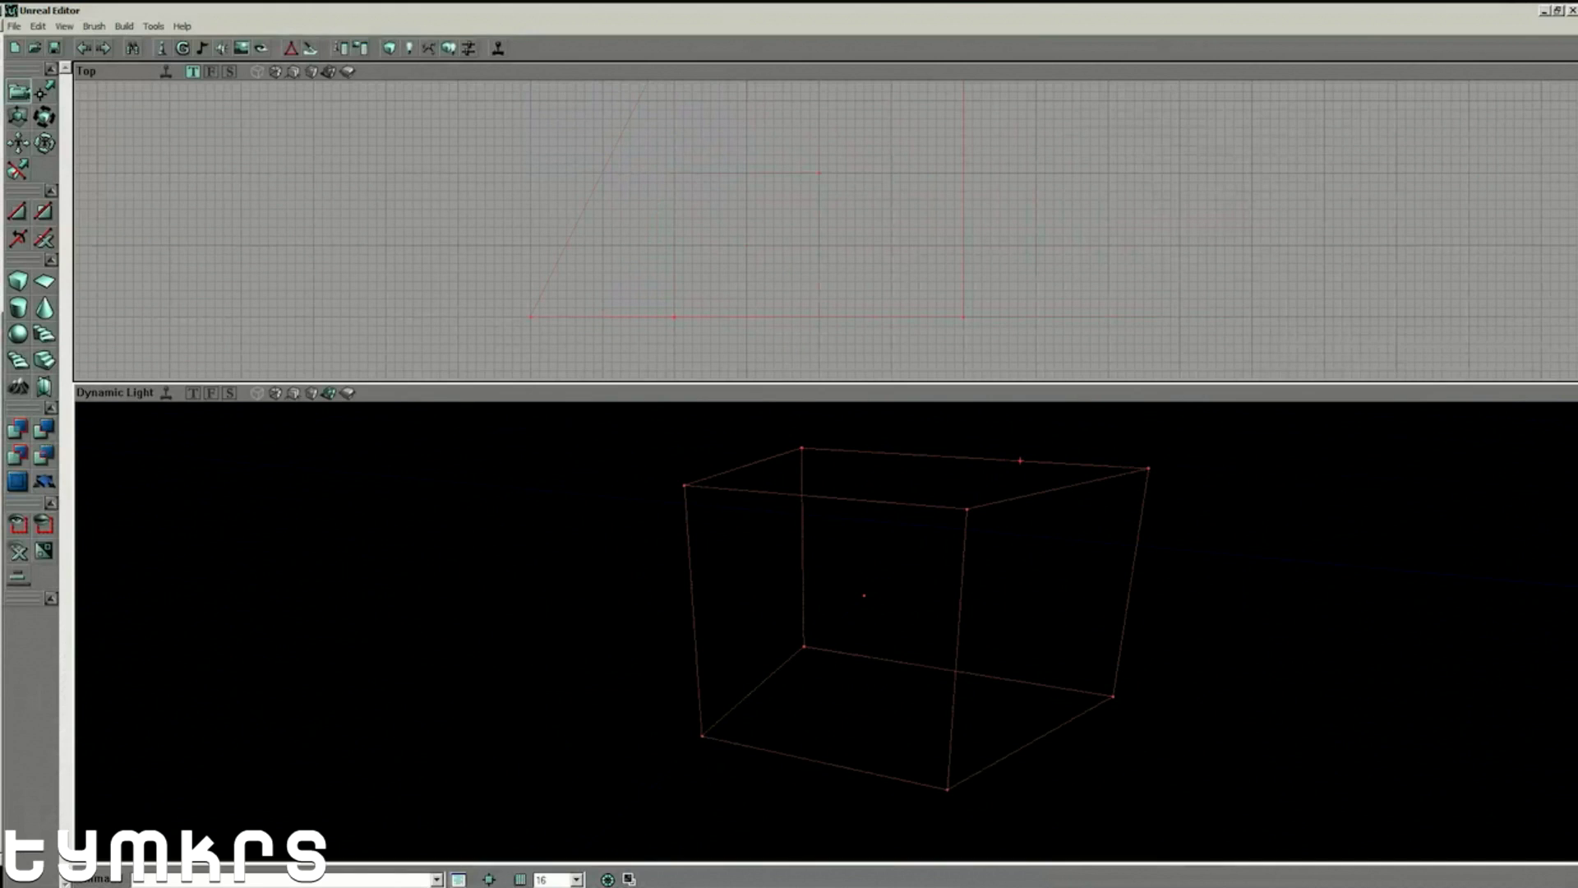
pyautogui.moveTo(789, 230)
pyautogui.mouseDown()
pyautogui.moveTo(798, 283)
pyautogui.moveTo(1044, 304)
pyautogui.moveTo(994, 256)
pyautogui.moveTo(764, 196)
pyautogui.moveTo(795, 239)
pyautogui.moveTo(793, 292)
pyautogui.mouseUp()
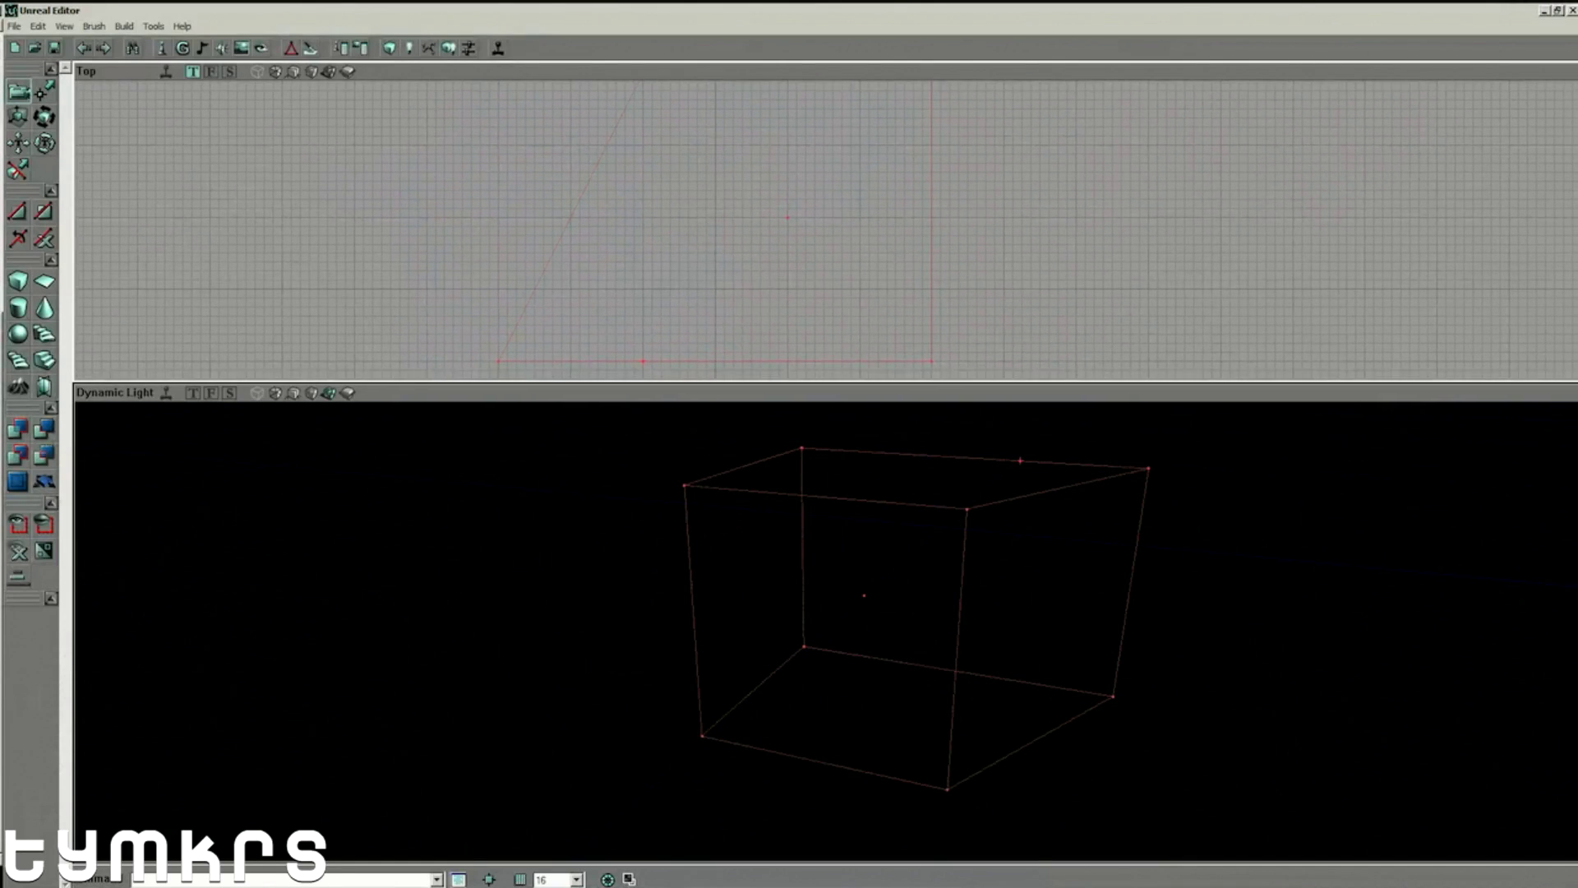
pyautogui.moveTo(826, 230); pyautogui.dragTo(826, 305)
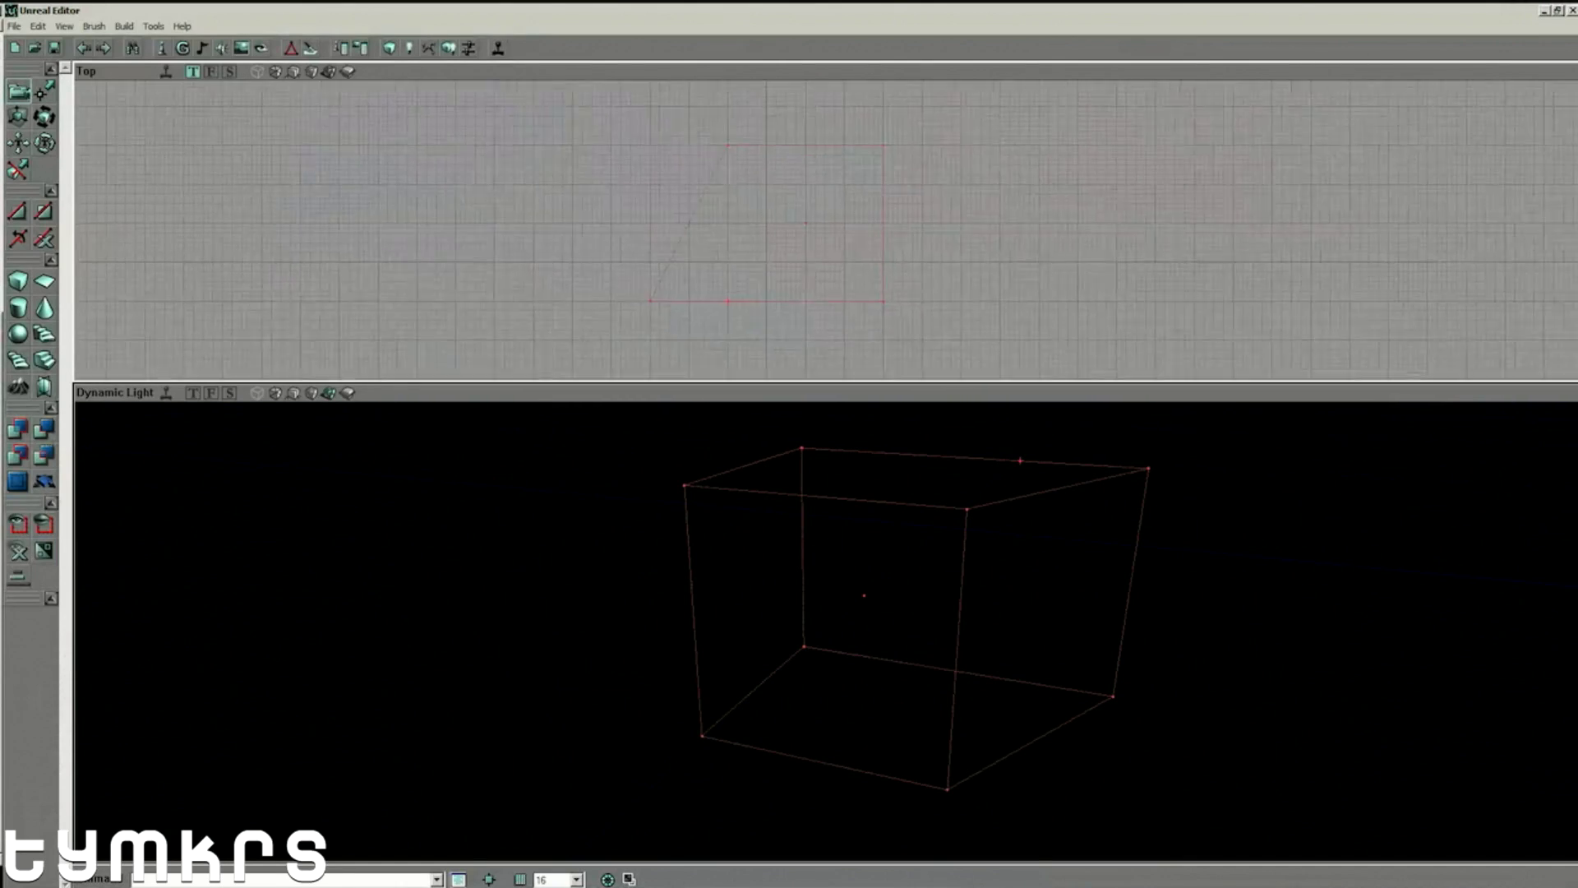
pyautogui.moveTo(826, 247); pyautogui.dragTo(827, 220)
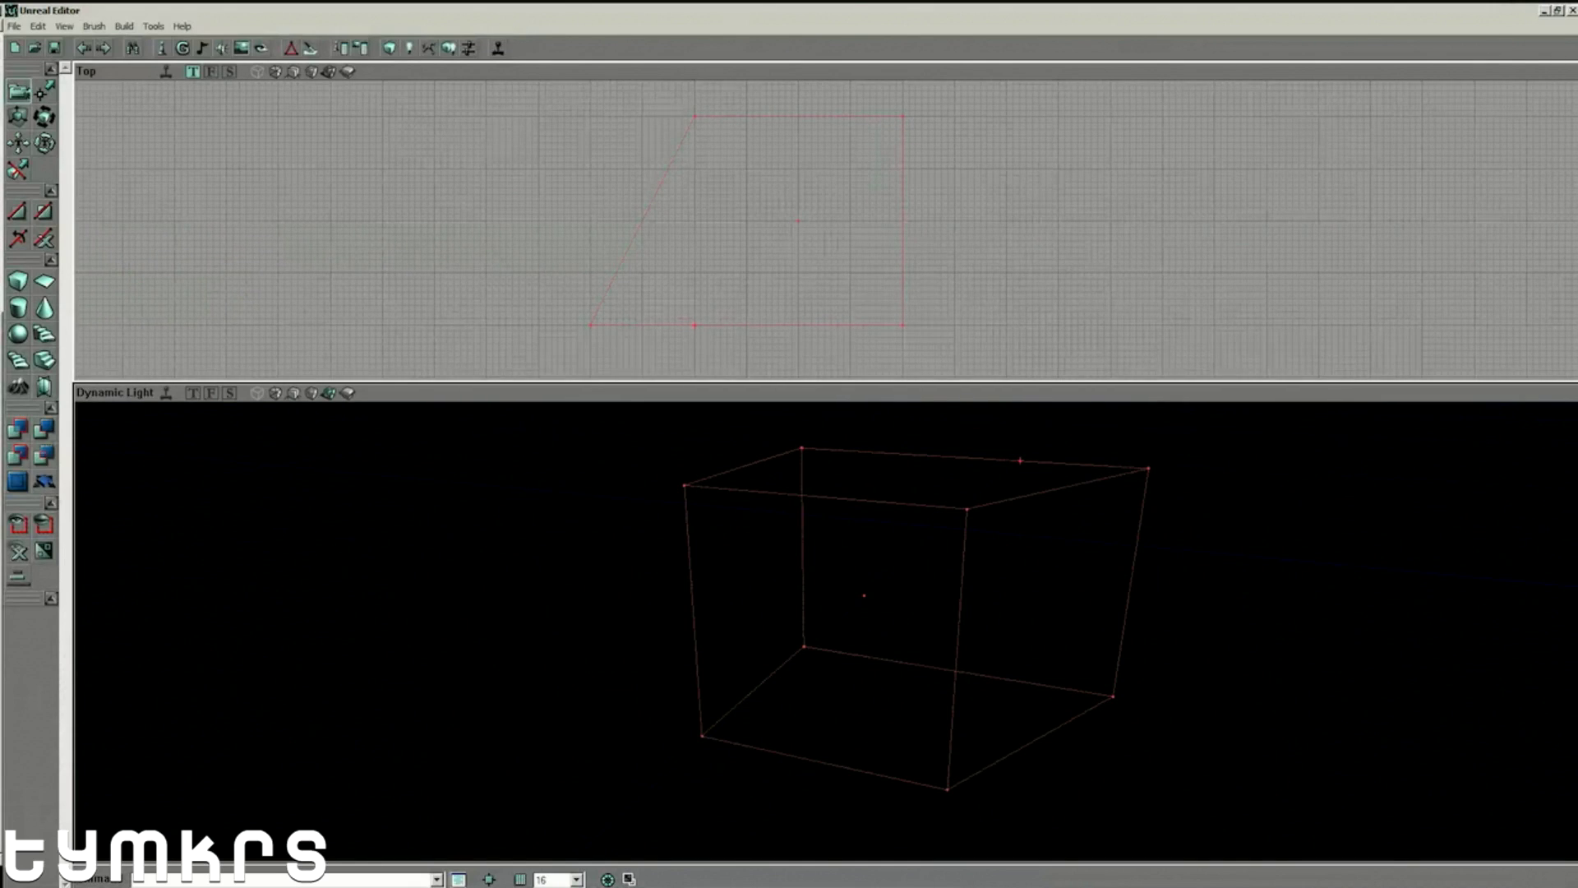
pyautogui.click(212, 71)
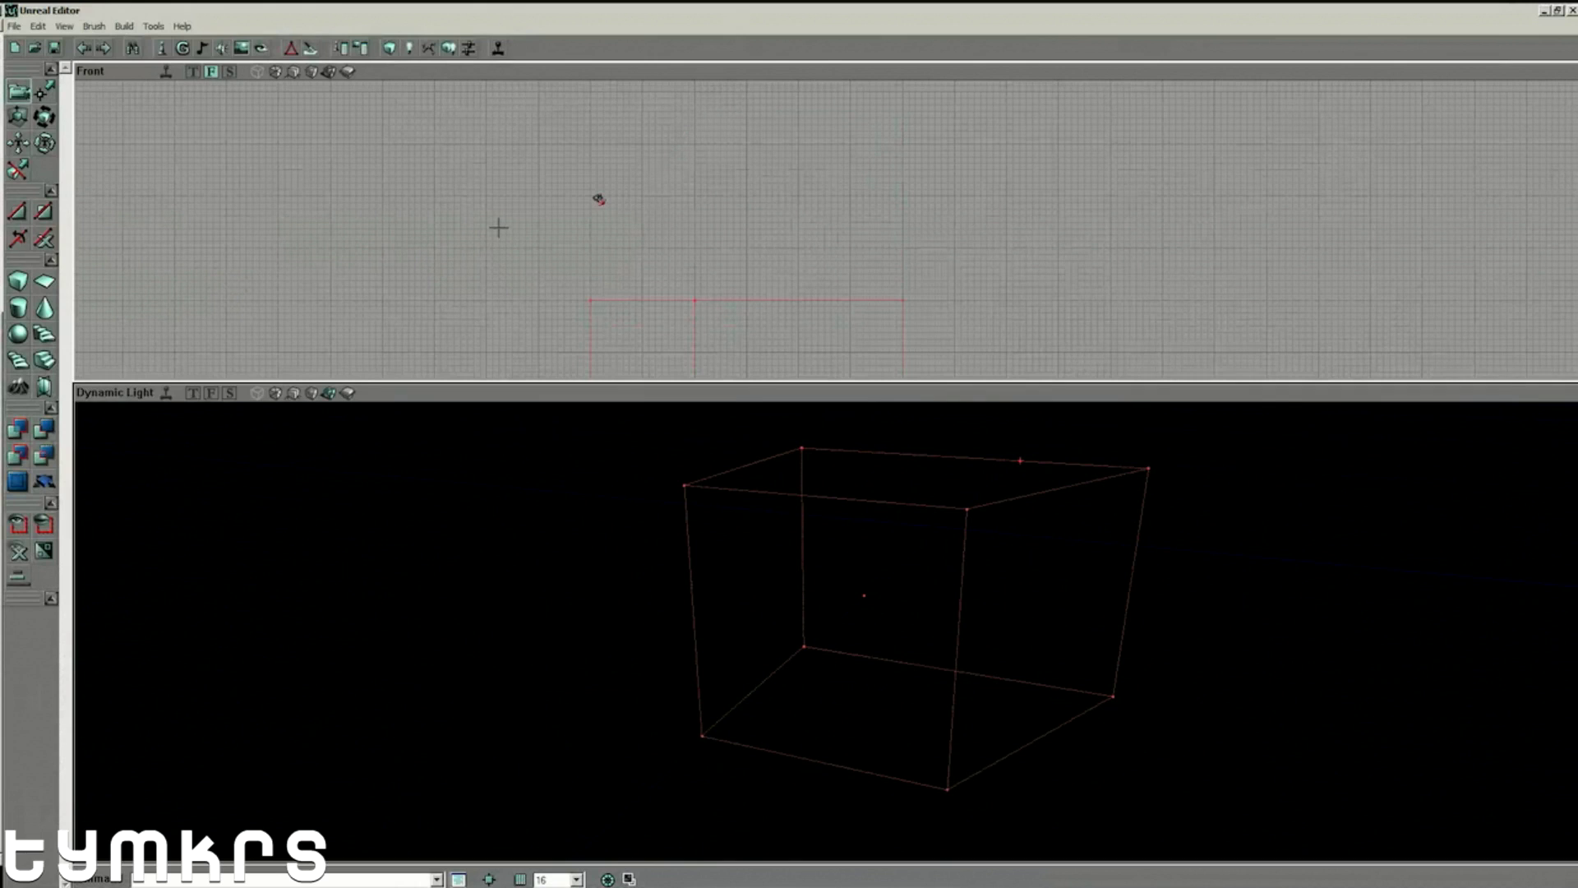
pyautogui.moveTo(499, 228); pyautogui.dragTo(499, 185)
pyautogui.moveTo(601, 242)
pyautogui.mouseDown()
pyautogui.moveTo(602, 2)
pyautogui.moveTo(594, 30)
pyautogui.mouseUp()
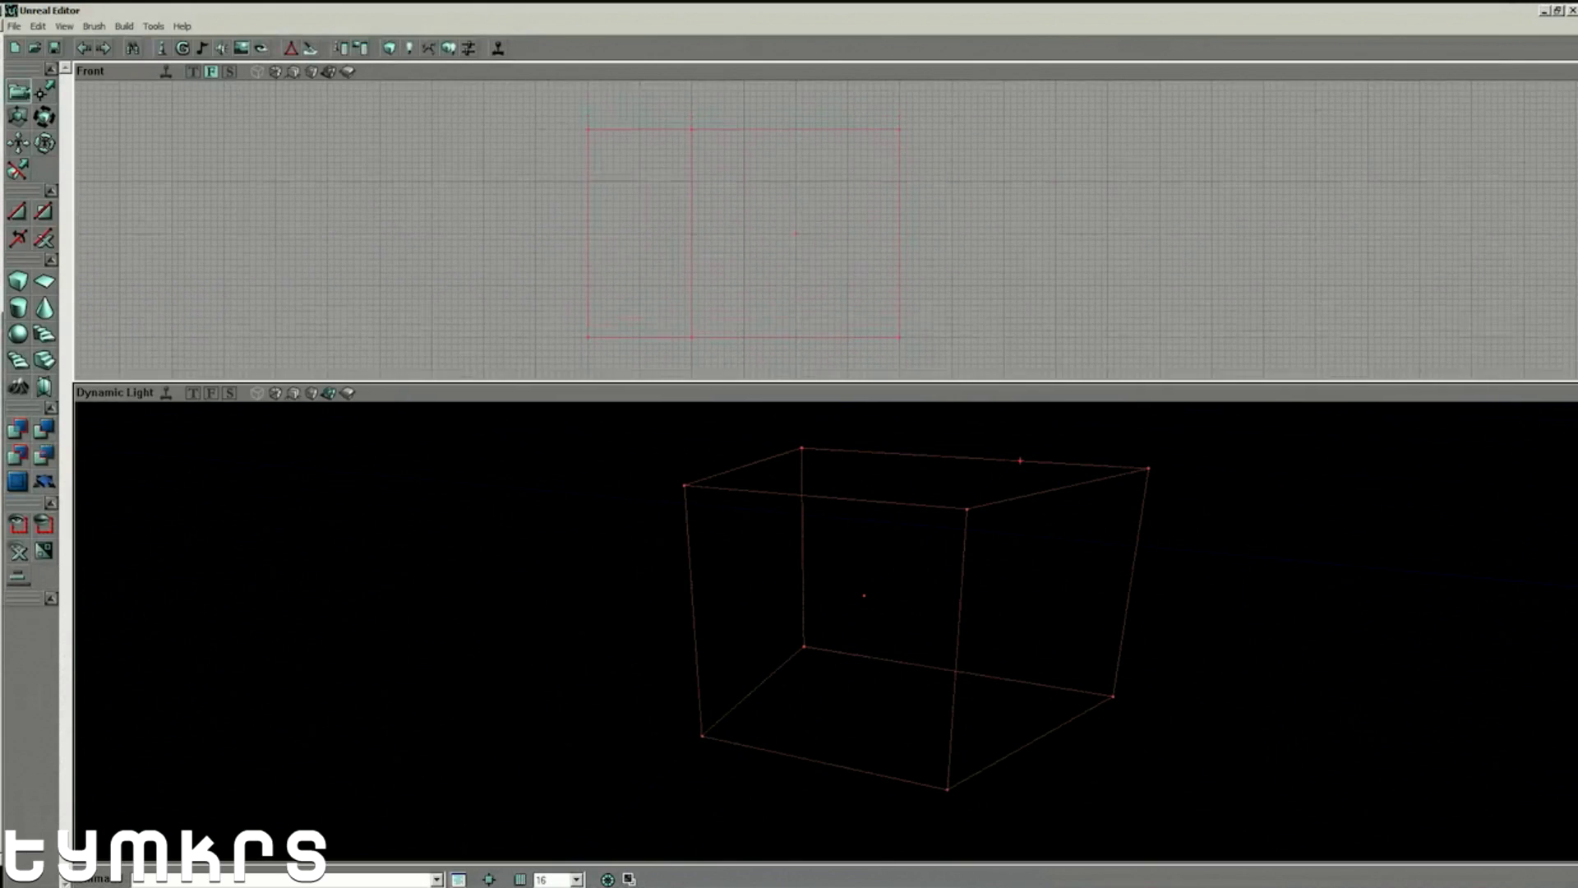
# Subtract the enlarged builder brush from the world to carve out a room.
pyautogui.moveTo(826, 231)
pyautogui.mouseDown()
pyautogui.moveTo(826, 212)
pyautogui.moveTo(827, 239)
pyautogui.mouseUp()
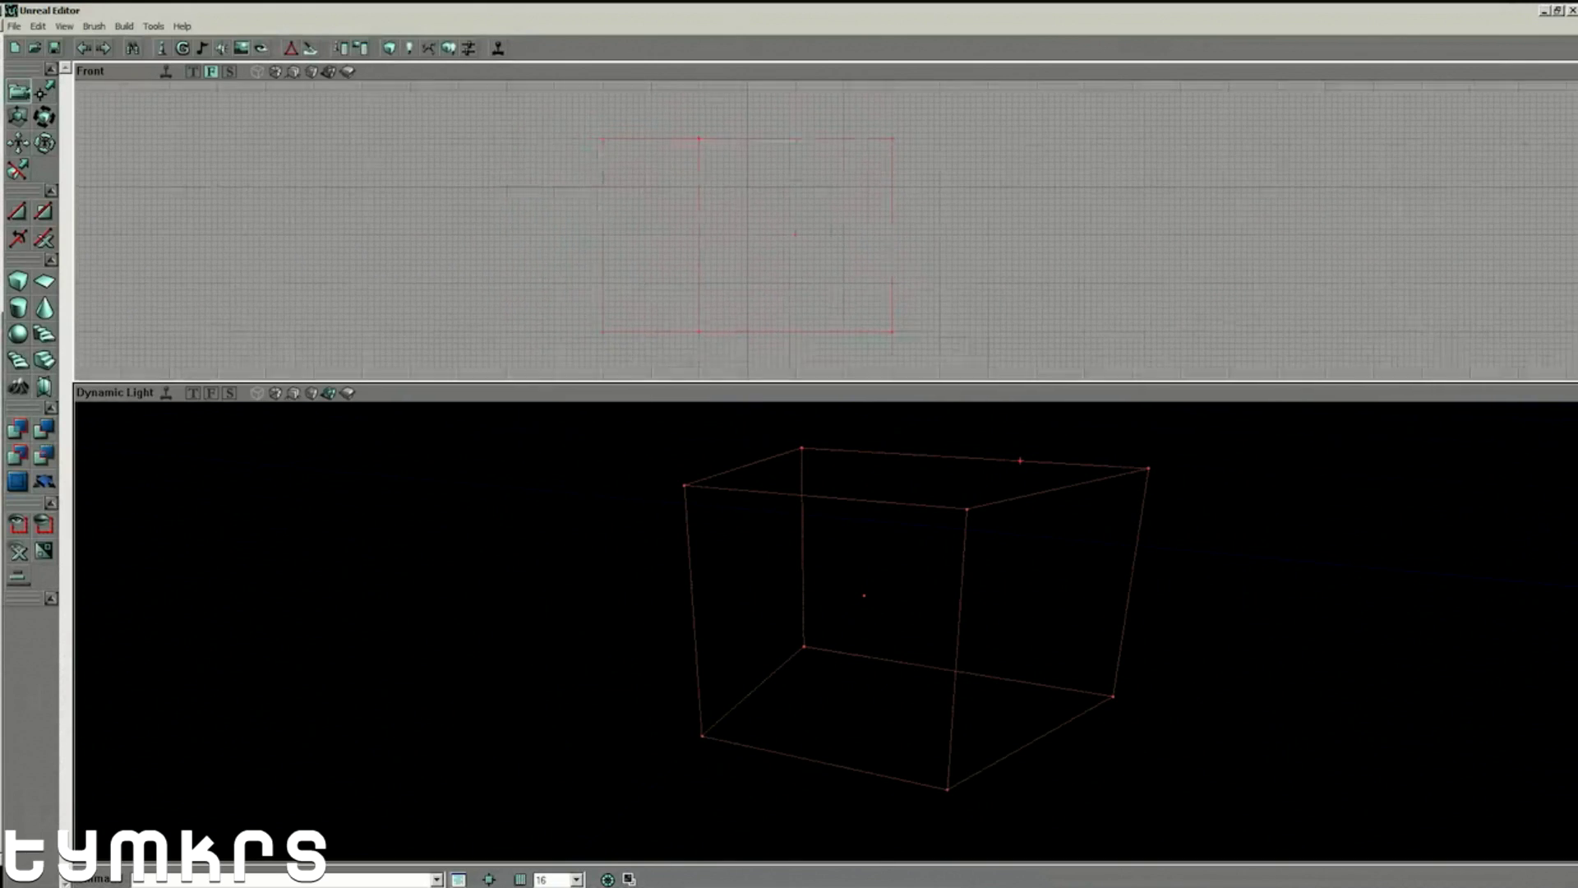
pyautogui.moveTo(826, 625); pyautogui.dragTo(891, 625)
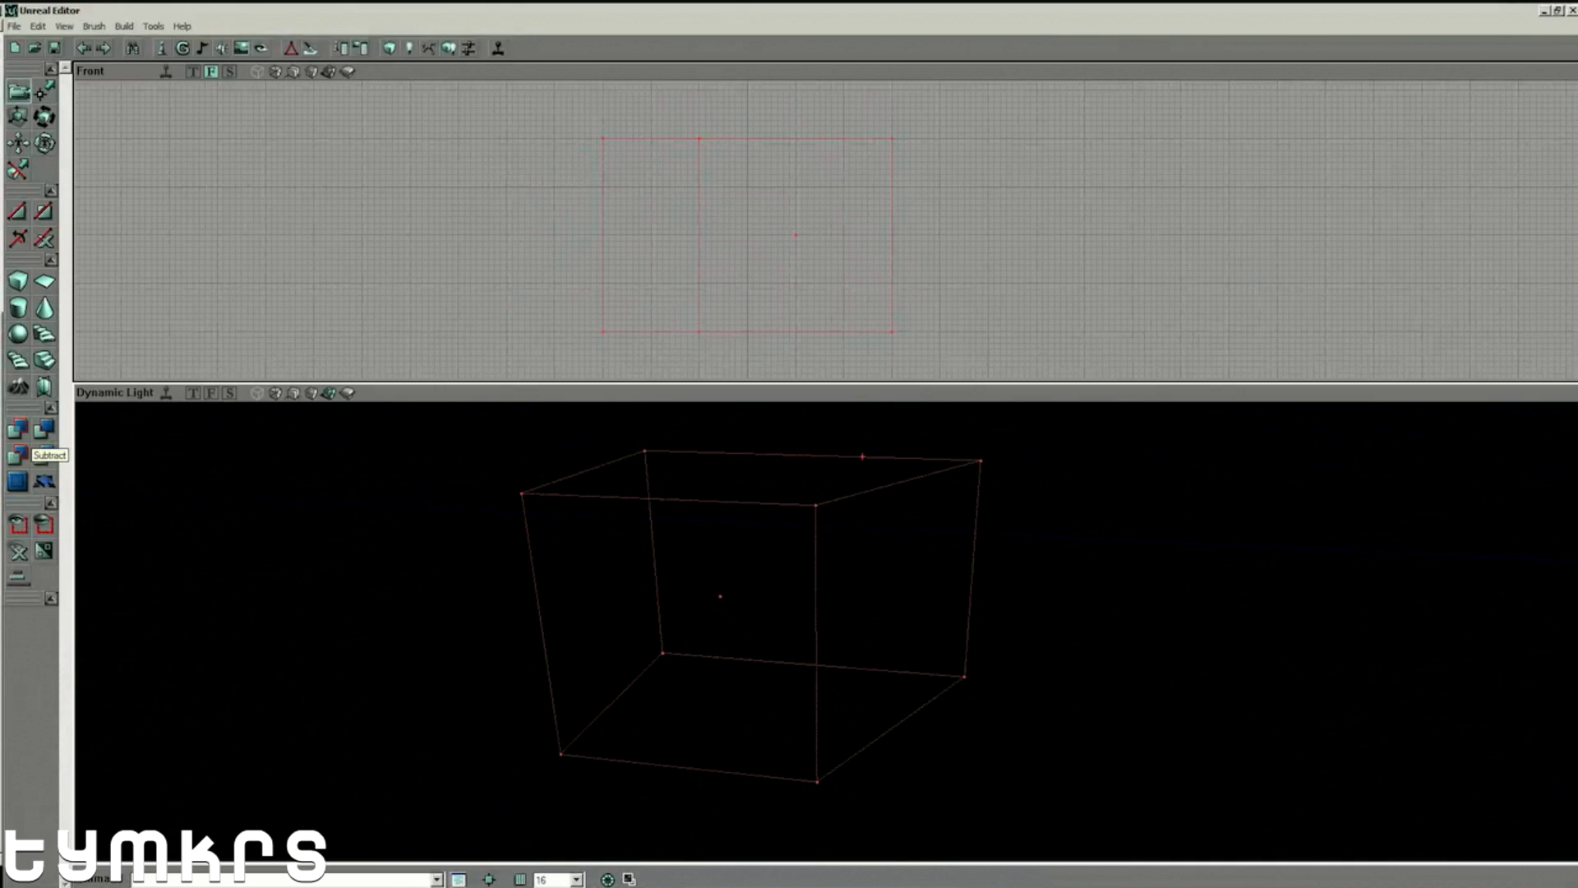
pyautogui.click(44, 429)
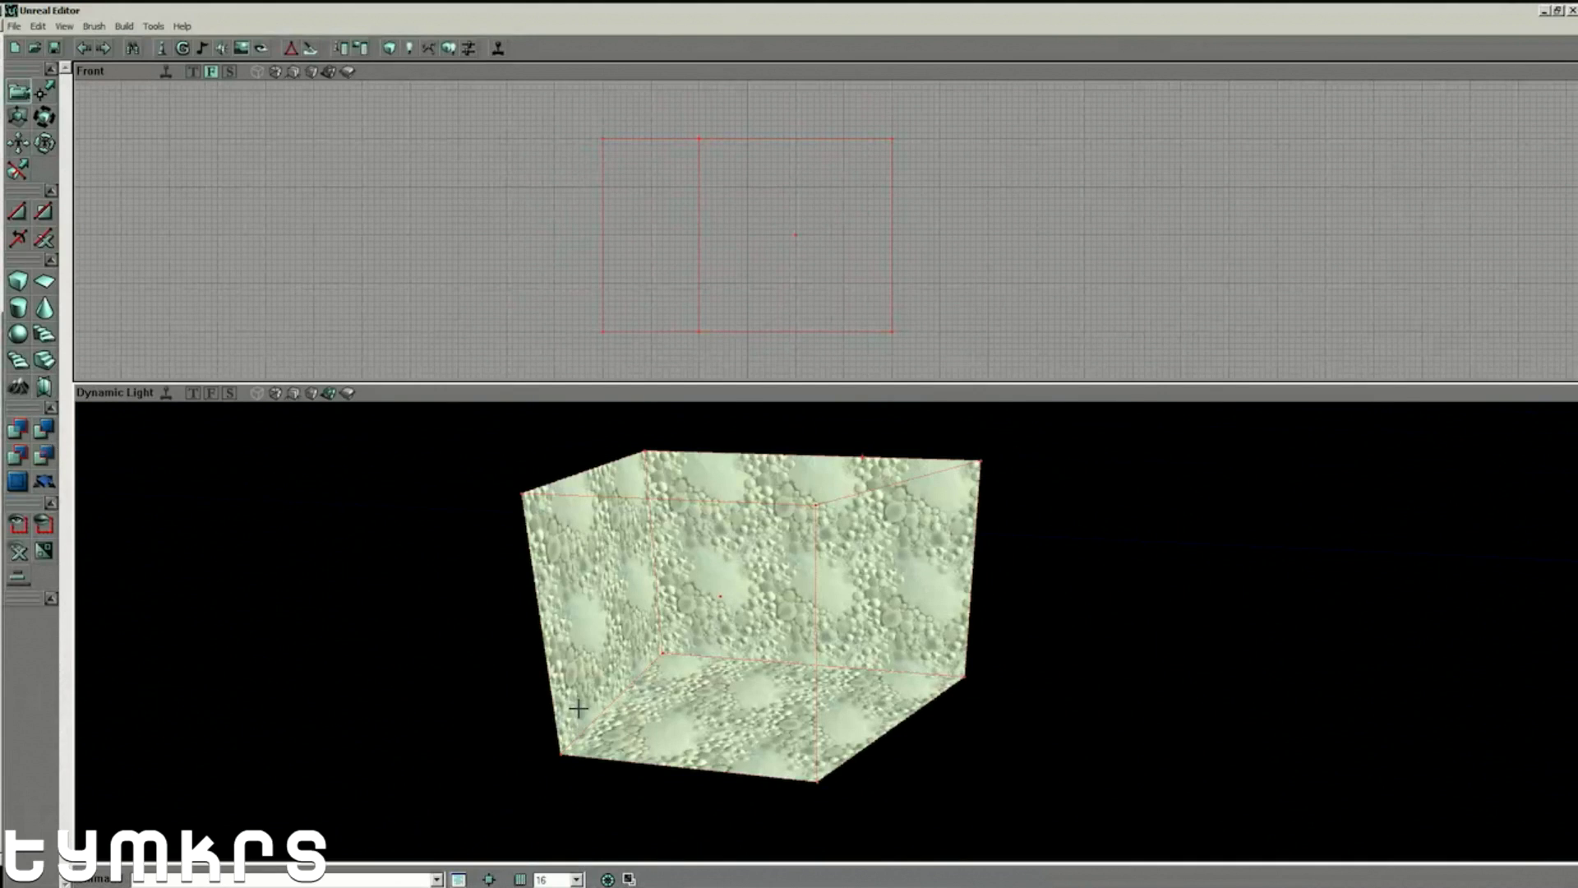
# Add a light on the ceiling surface of the subtracted room.
pyautogui.moveTo(680, 786); pyautogui.dragTo(600, 645, button='right')
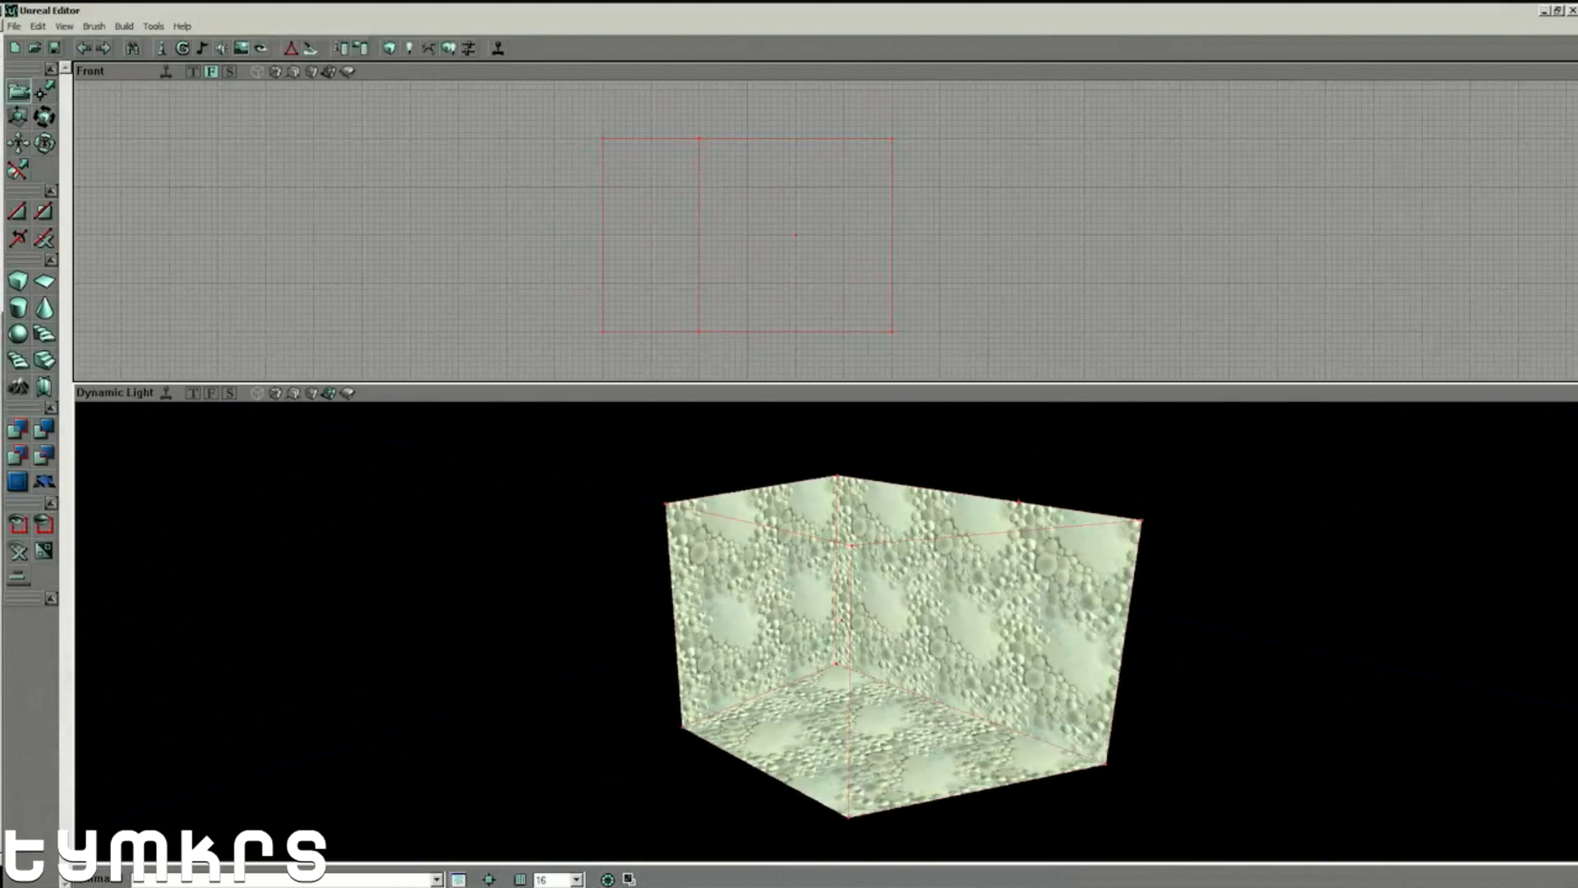
pyautogui.click(888, 744)
pyautogui.moveTo(888, 657)
pyautogui.mouseDown(button='right')
pyautogui.moveTo(888, 551)
pyautogui.moveTo(888, 724)
pyautogui.moveTo(888, 620)
pyautogui.moveTo(887, 674)
pyautogui.mouseUp(button='right')
pyautogui.moveTo(888, 674); pyautogui.dragTo(884, 633)
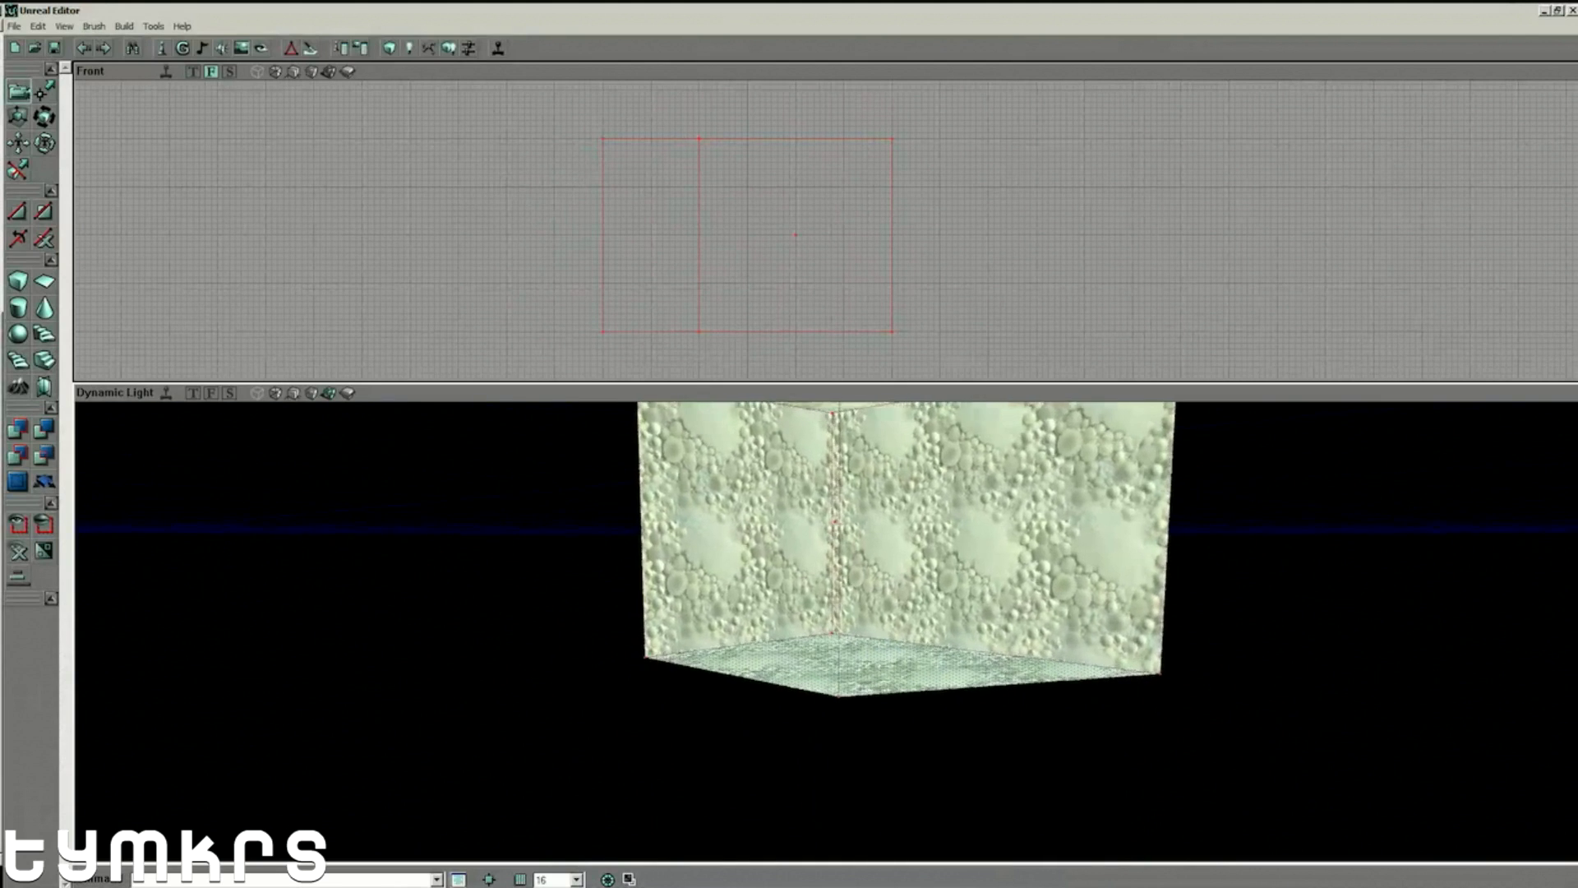
pyautogui.moveTo(884, 633); pyautogui.dragTo(877, 574, button='right')
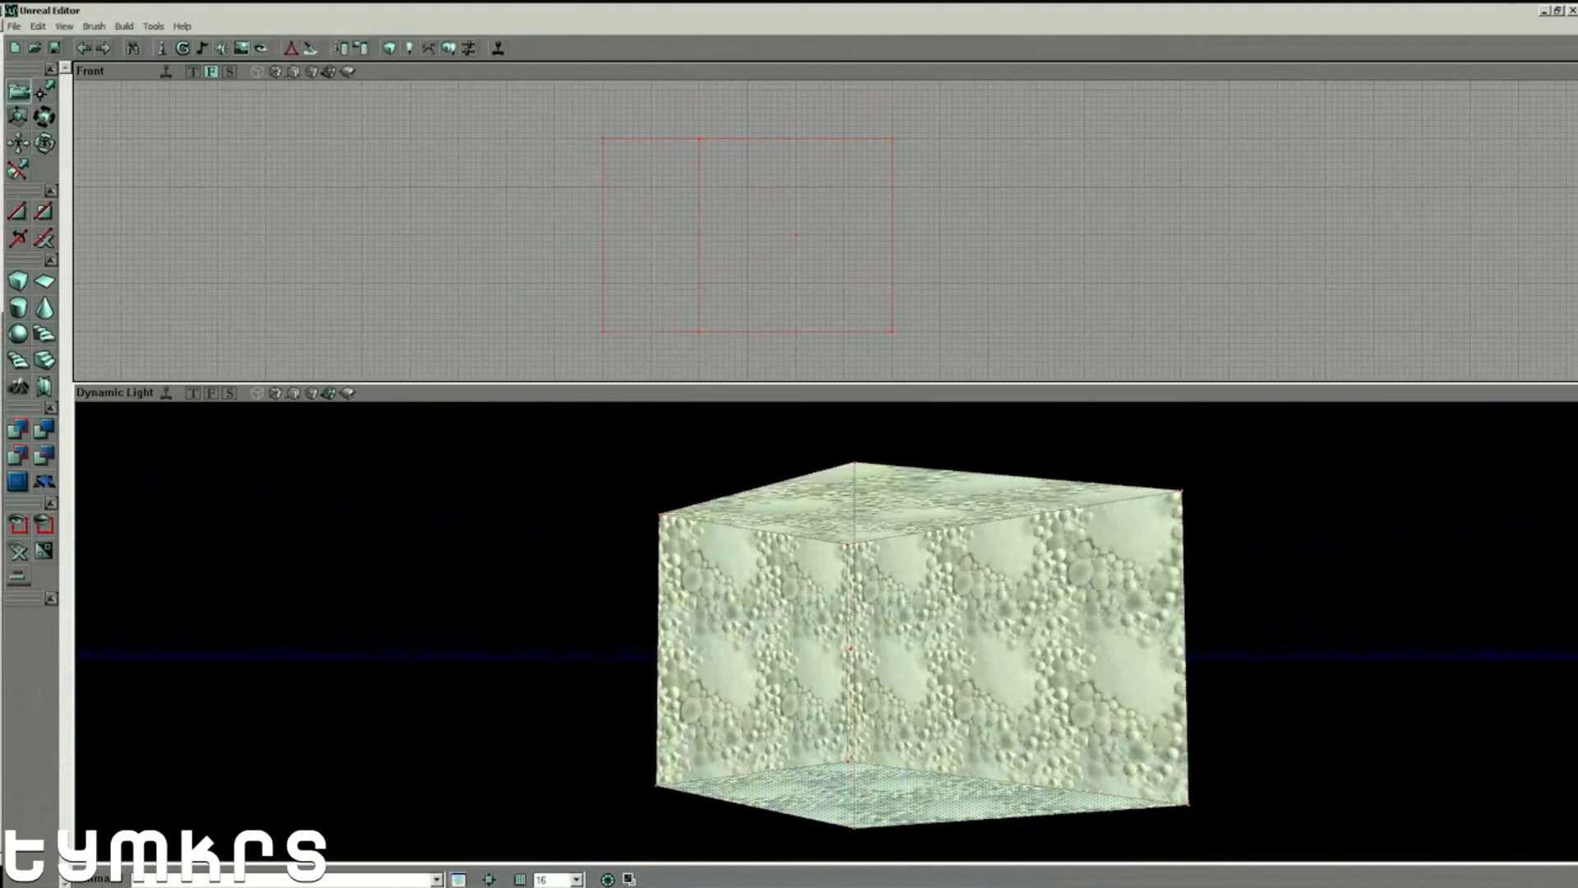
pyautogui.click(912, 503)
pyautogui.rightClick(869, 513)
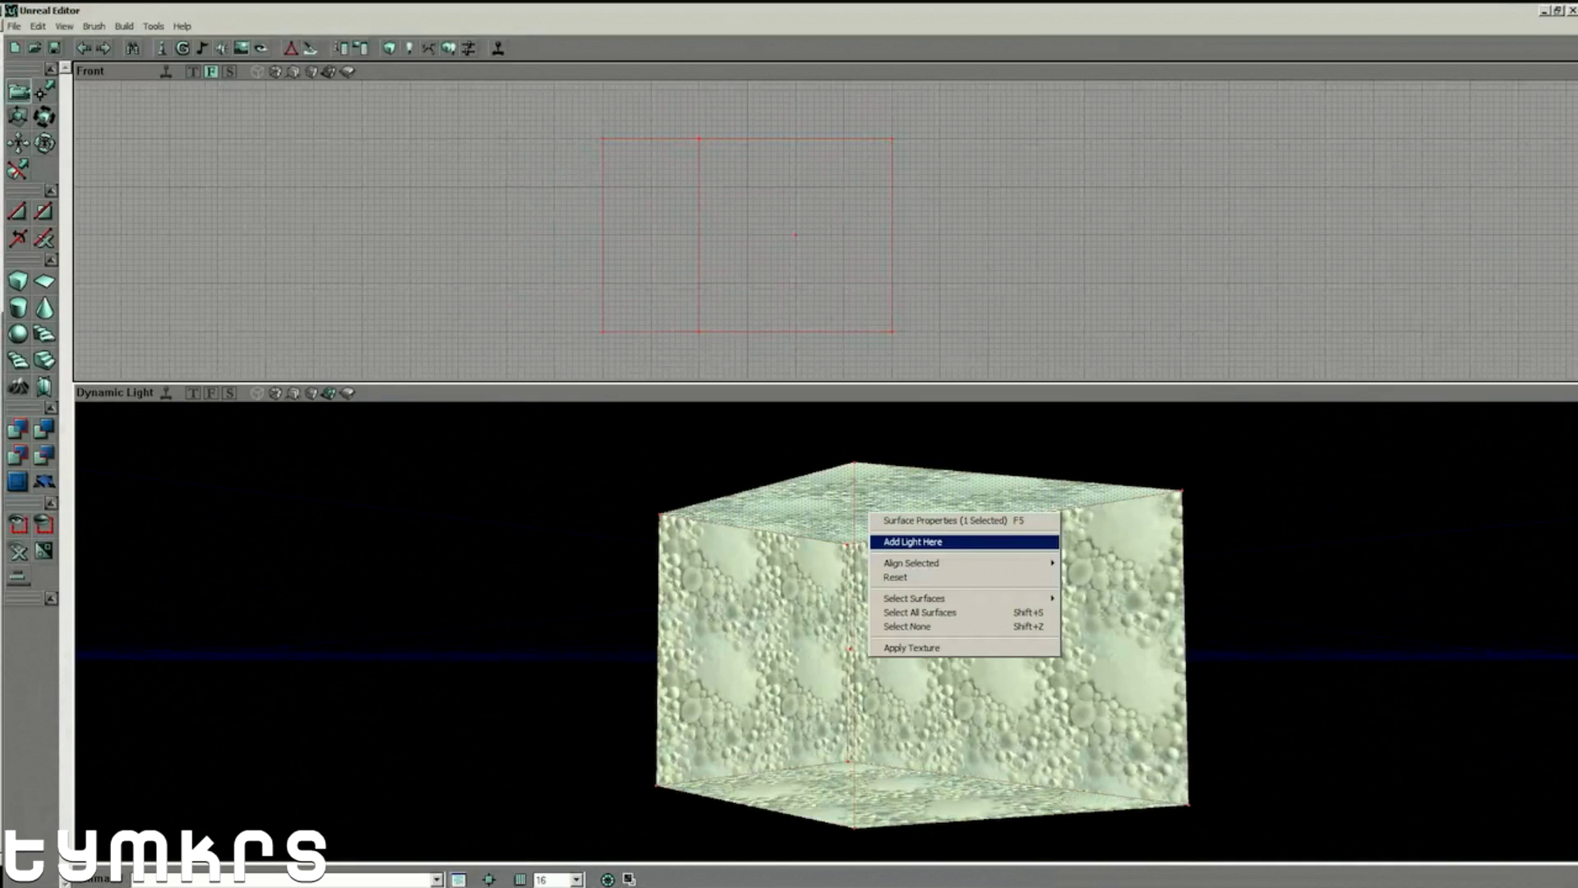
pyautogui.click(913, 541)
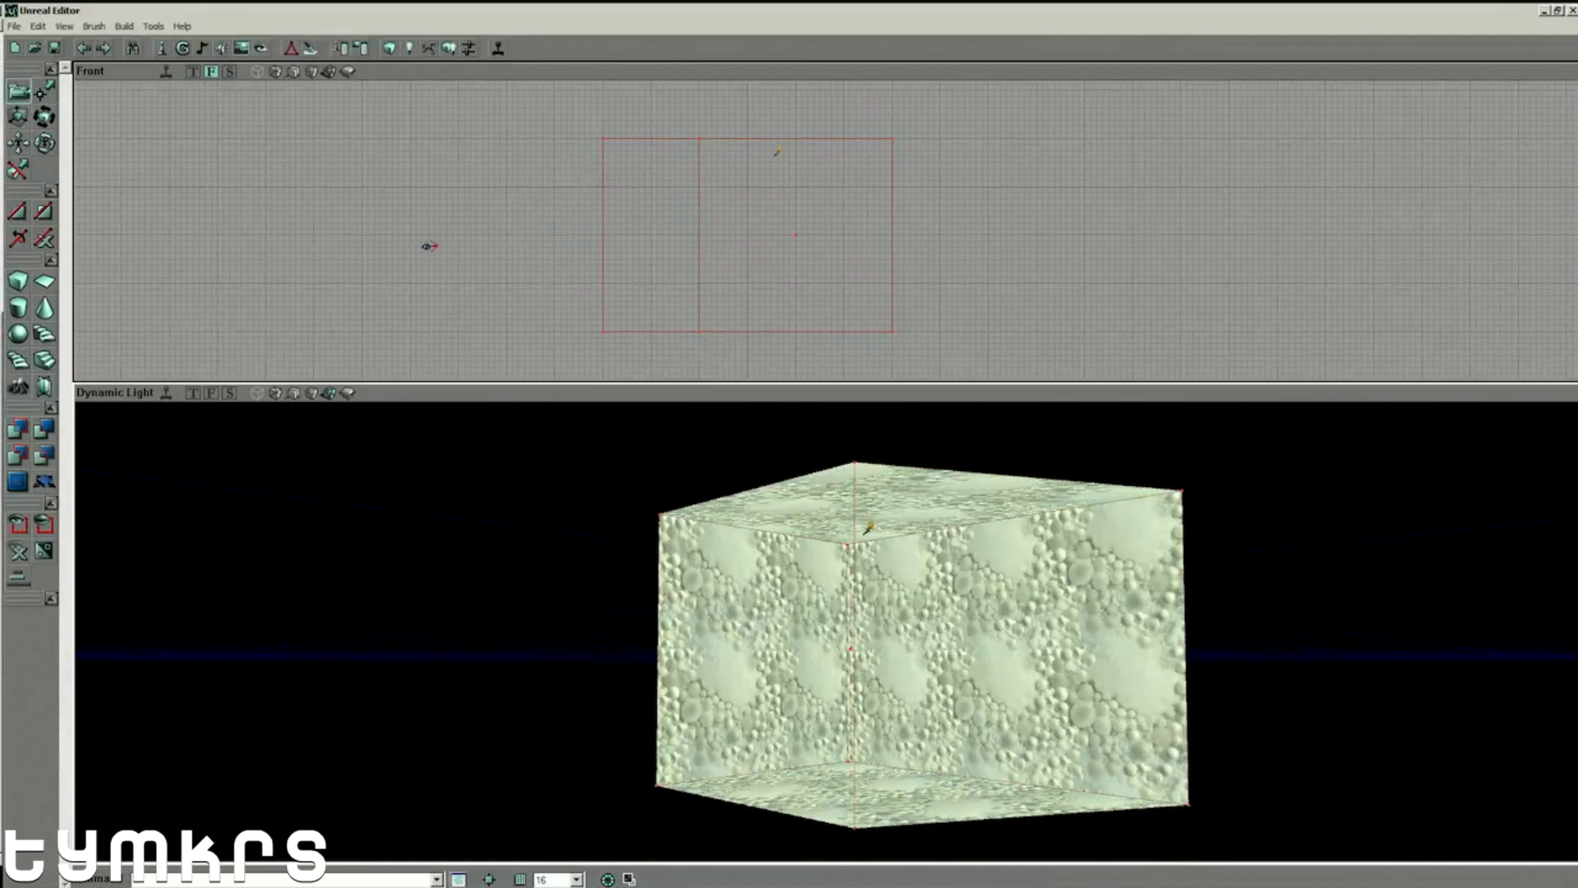
# Open the new light's properties to view its categories, and close the window without changes.
pyautogui.rightClick(869, 527)
pyautogui.click(929, 536)
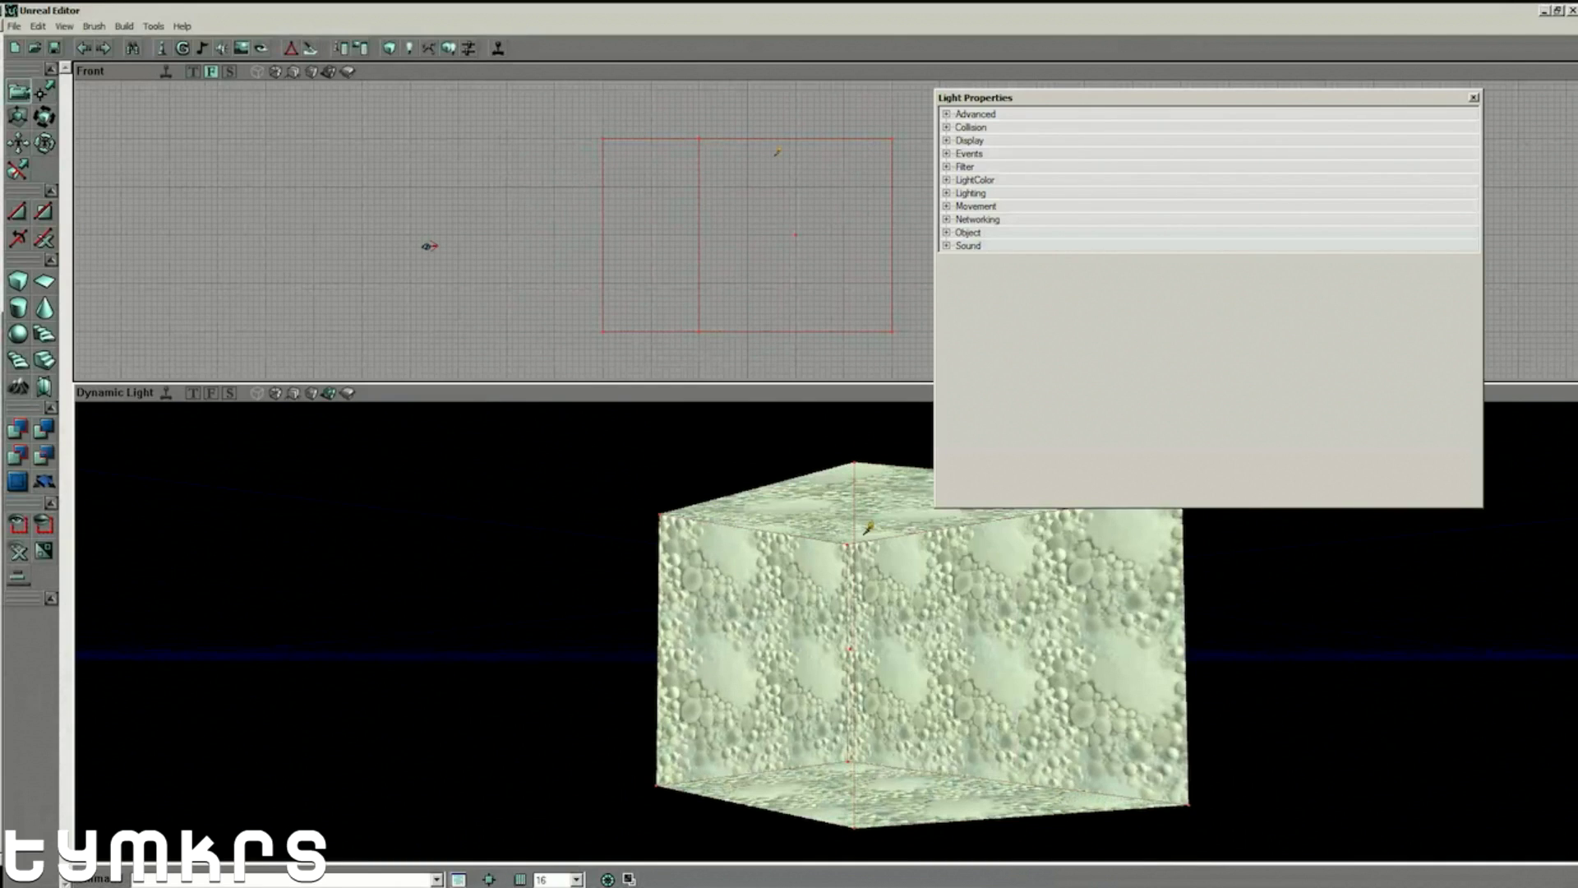
pyautogui.click(1473, 97)
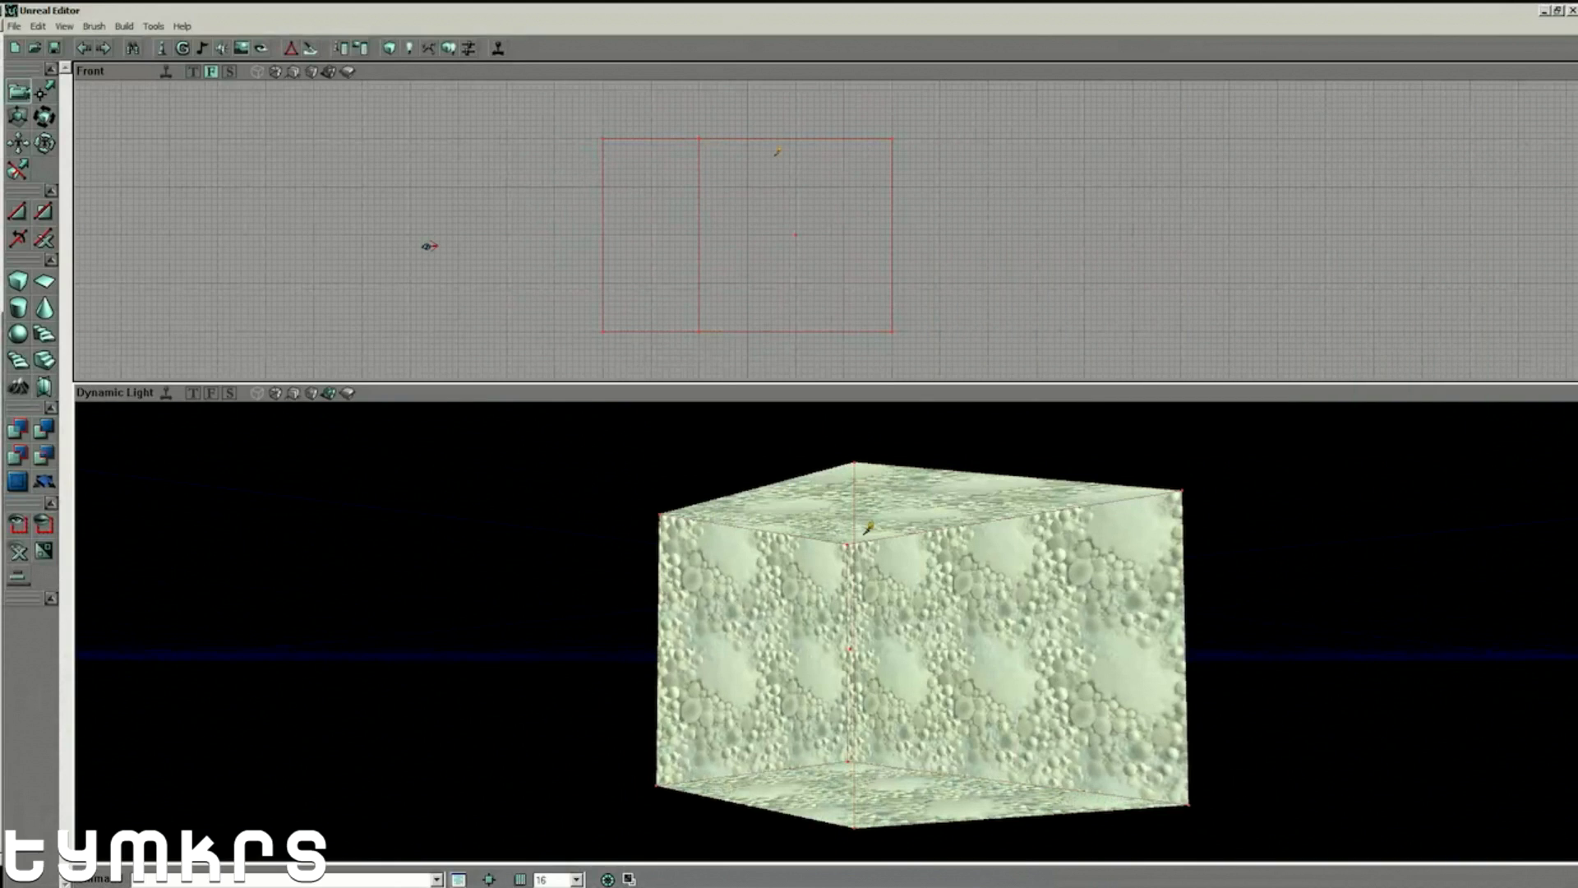
# Switch the Dynamic Light viewport in turn to the Side, Front and Top views.
pyautogui.moveTo(827, 632)
pyautogui.mouseDown()
pyautogui.moveTo(832, 664)
pyautogui.moveTo(834, 623)
pyautogui.mouseUp()
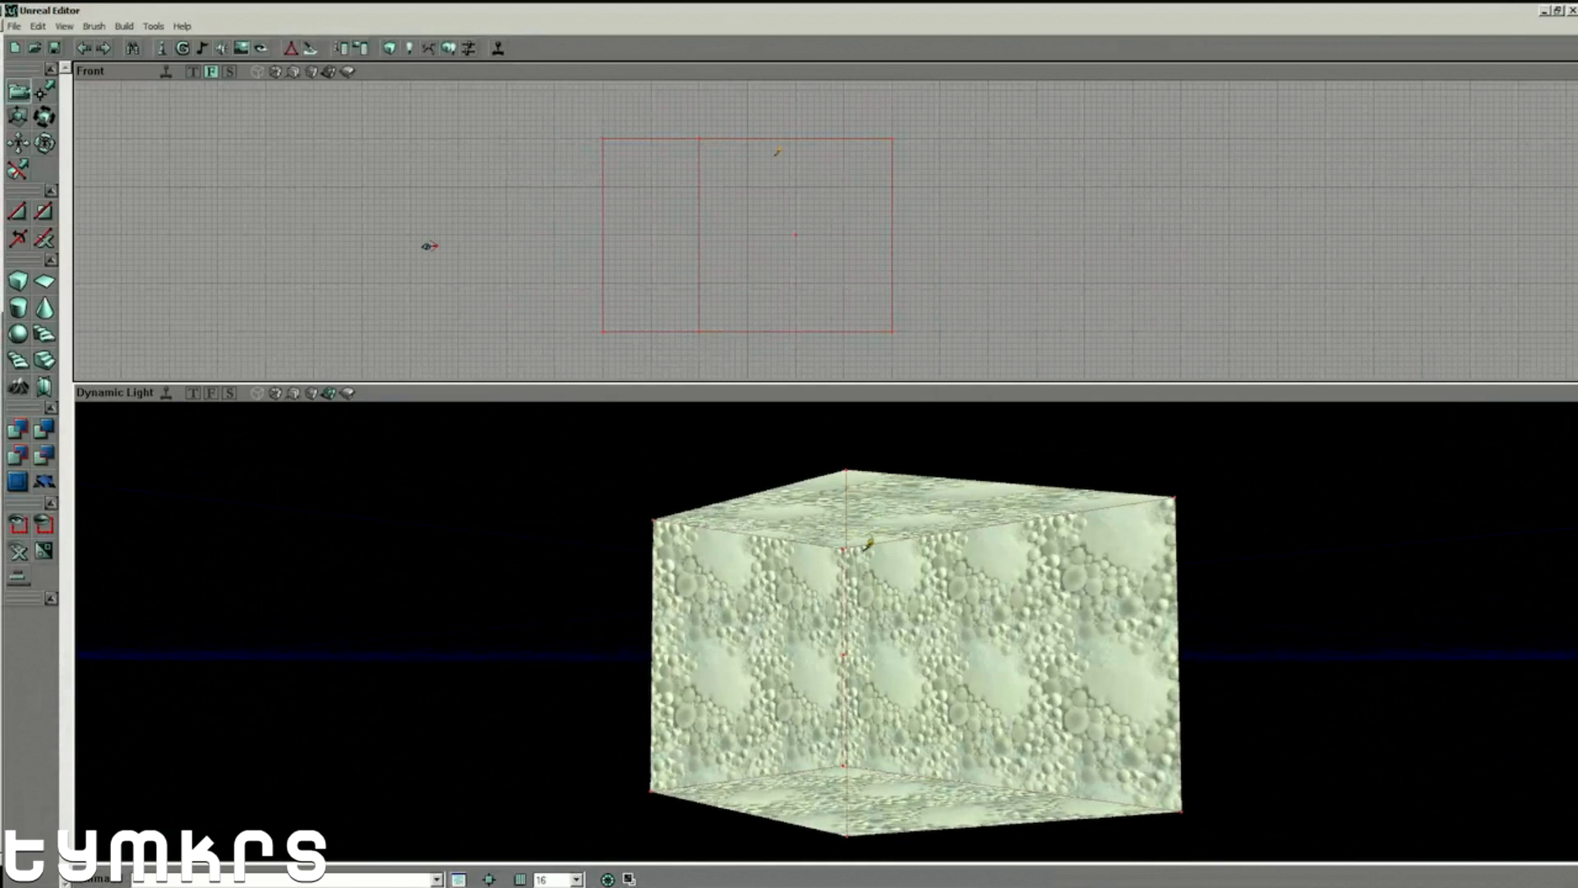
pyautogui.moveTo(822, 633)
pyautogui.mouseDown()
pyautogui.moveTo(921, 637)
pyautogui.moveTo(810, 632)
pyautogui.mouseUp()
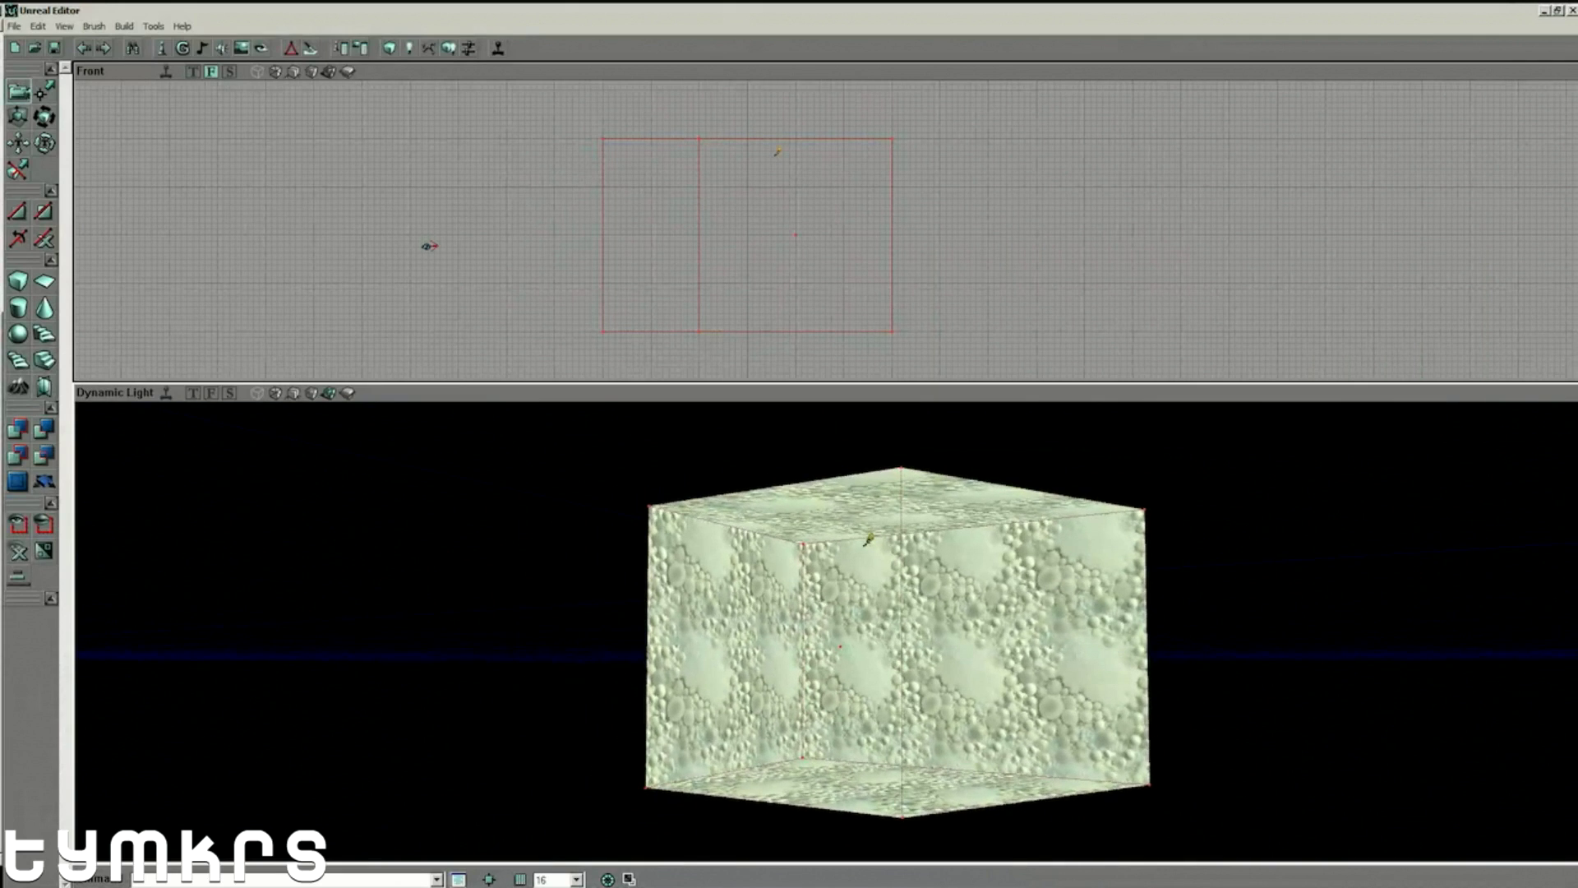
pyautogui.click(229, 394)
pyautogui.click(211, 394)
pyautogui.click(194, 394)
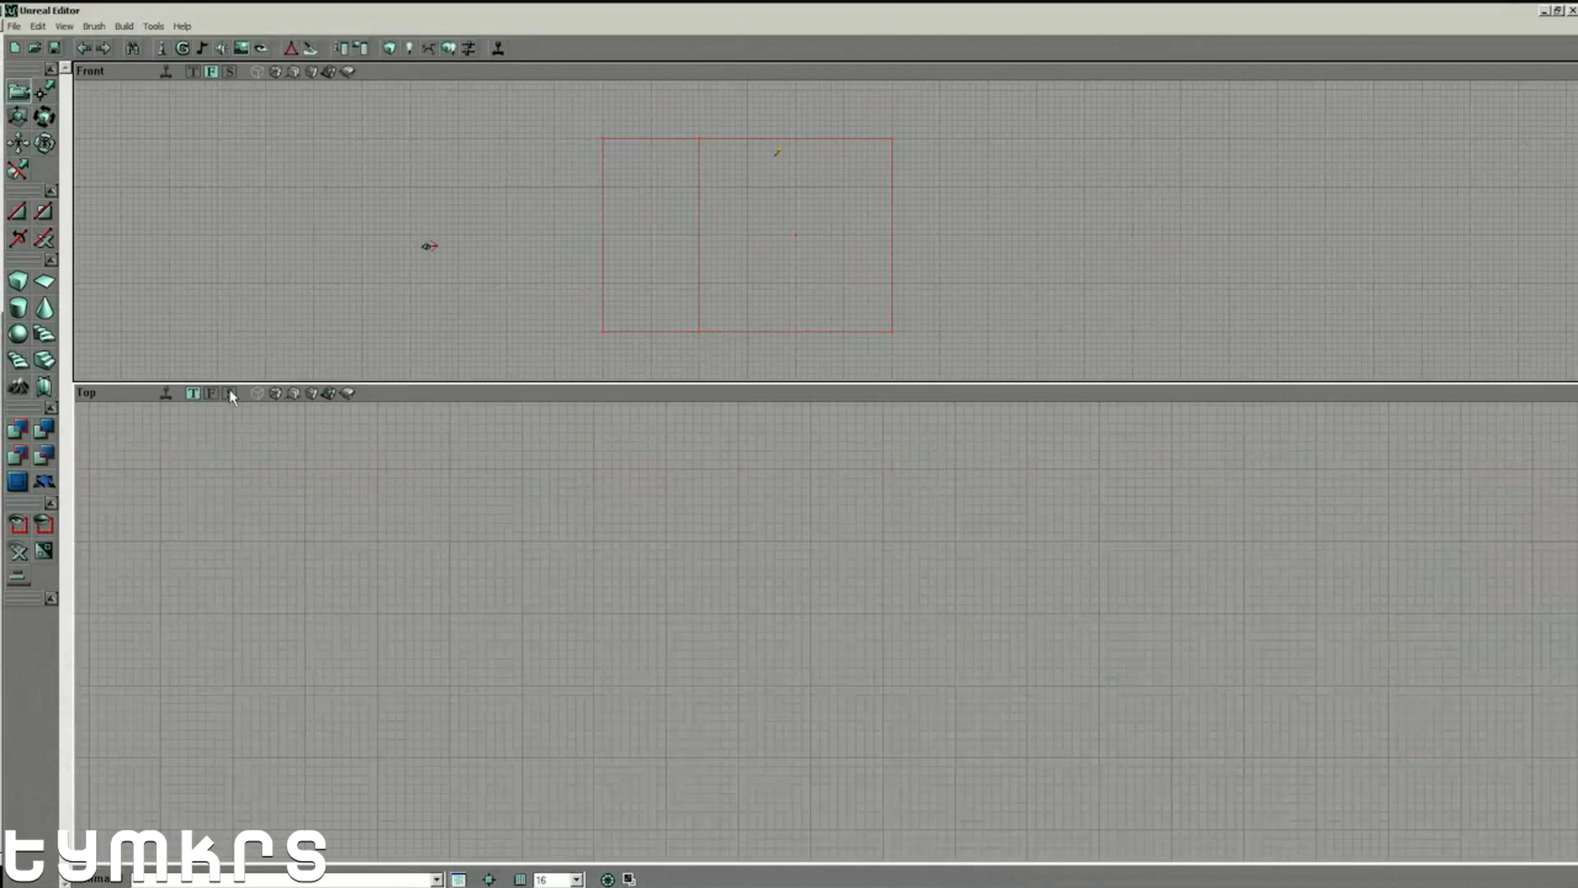
# Cycle the lower viewport through Wireframe, Texture Use, BSP Cuts, Textured, Dynamic Light and Zone/Portal, and return it to Dynamic Light.
pyautogui.click(257, 393)
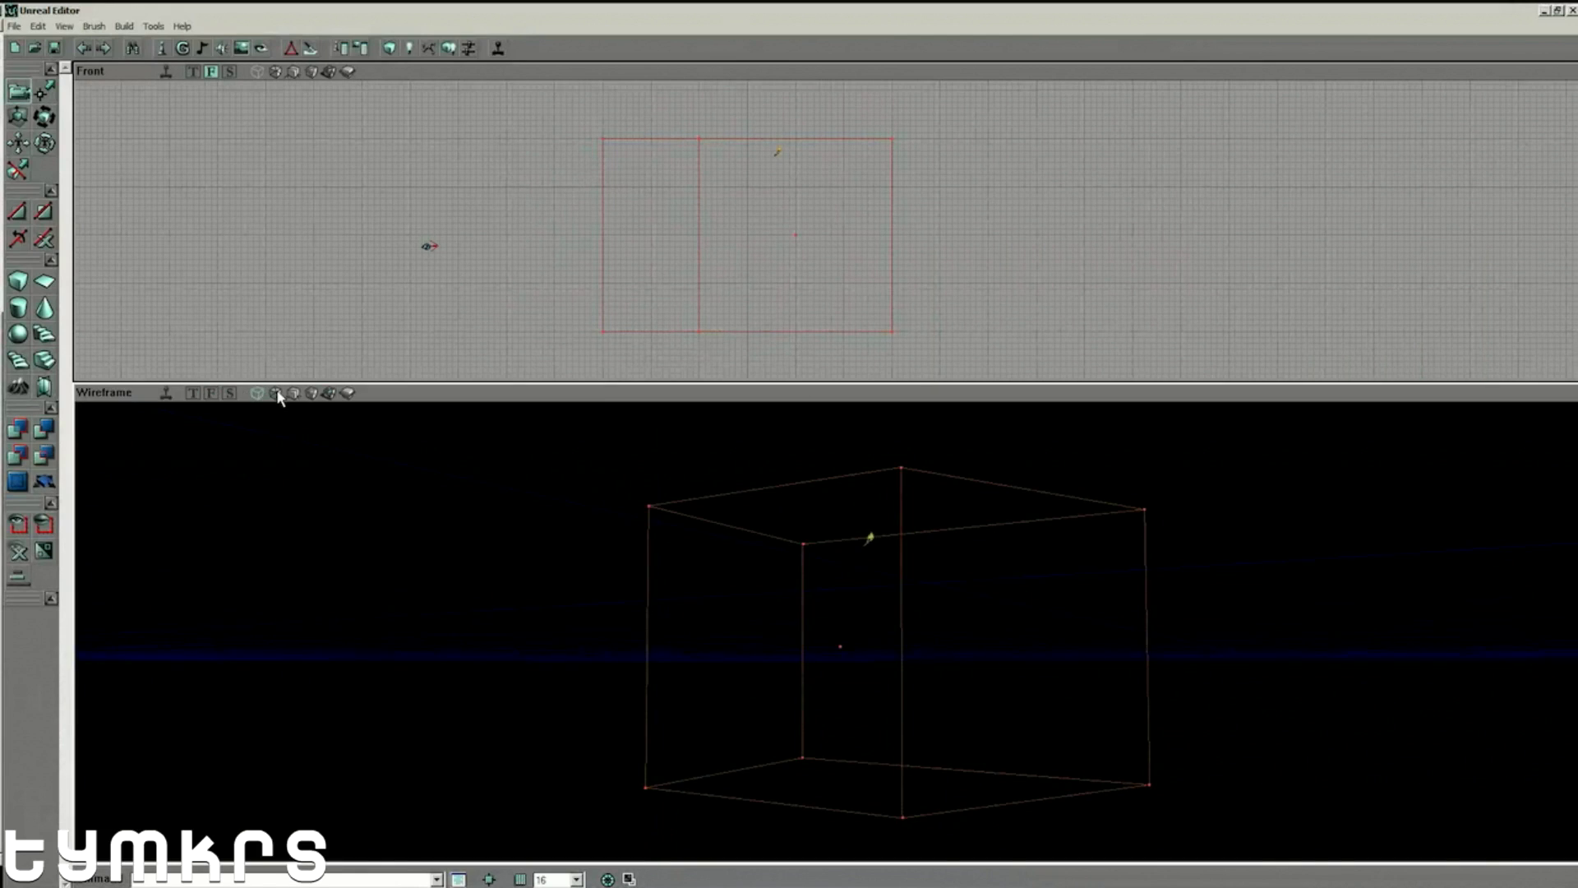
pyautogui.click(276, 393)
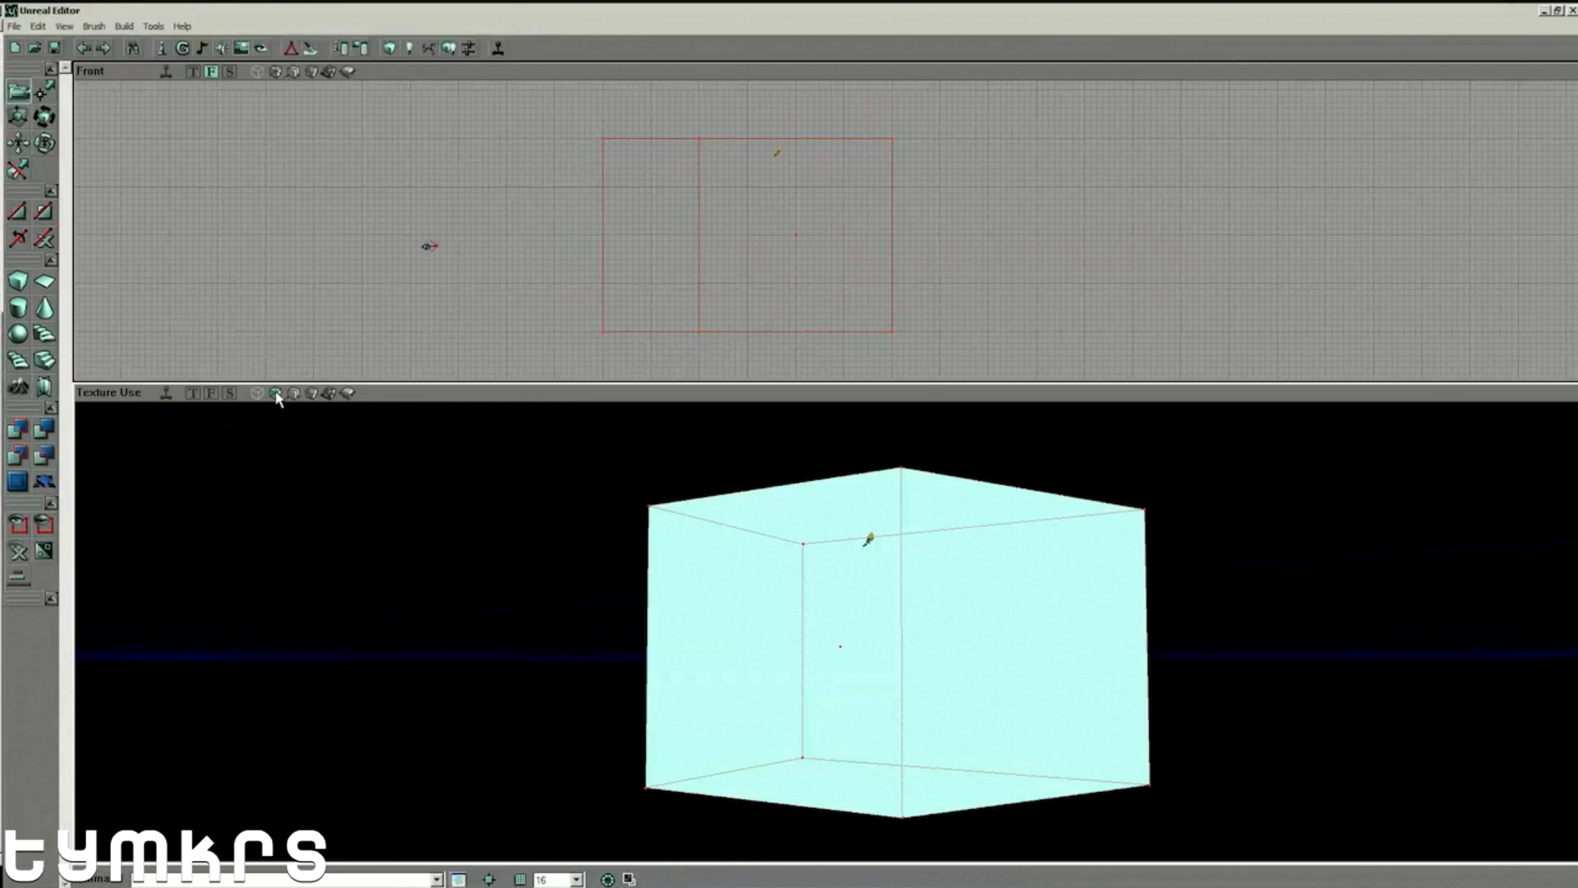
pyautogui.click(294, 393)
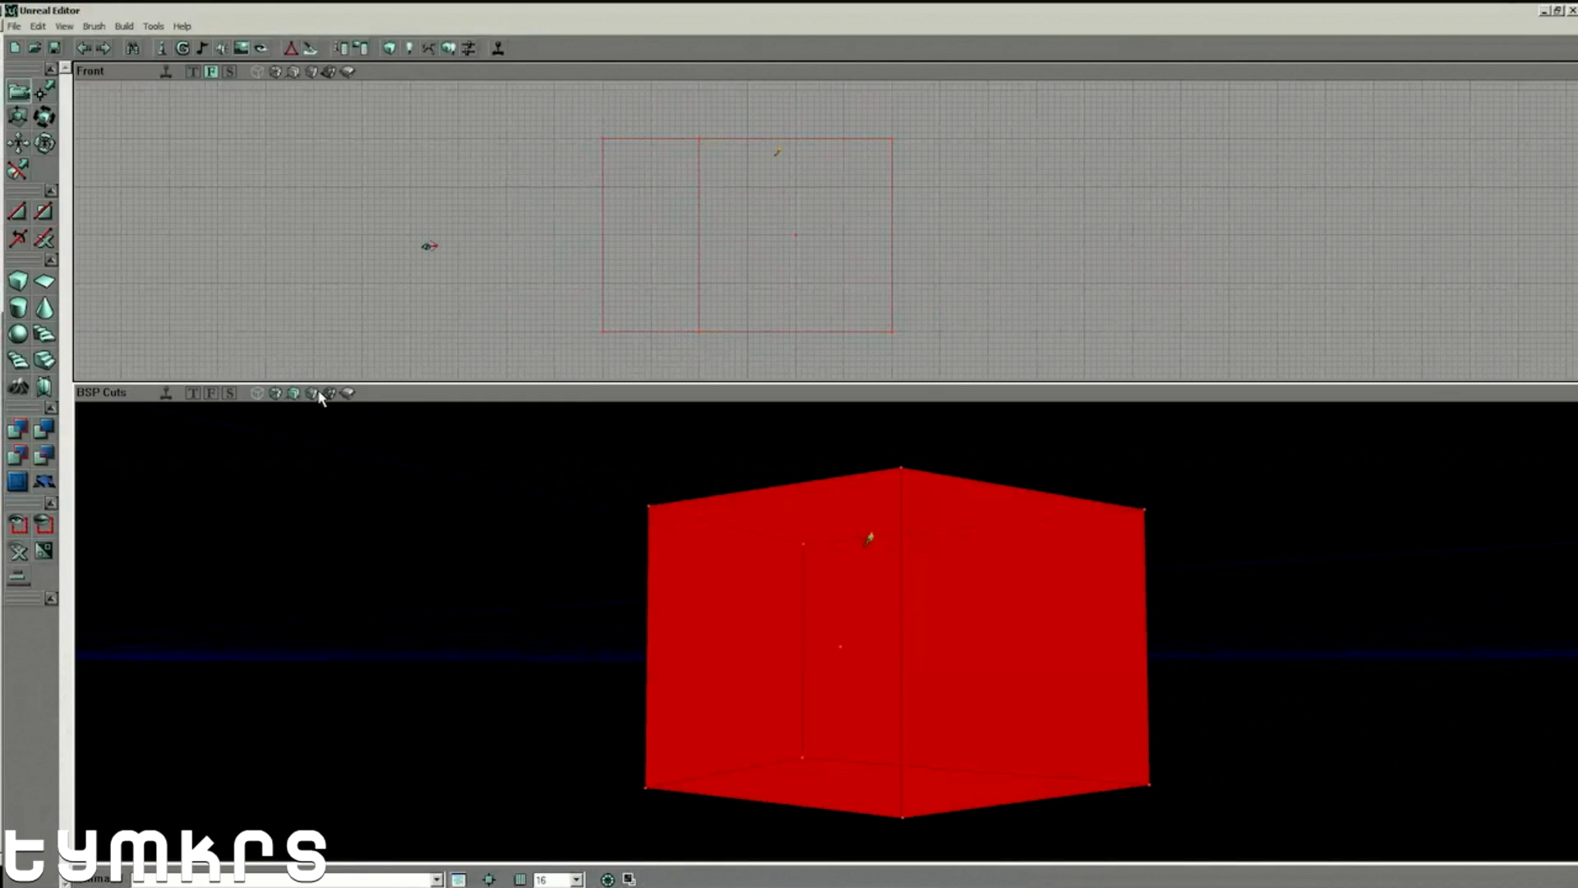
pyautogui.click(319, 392)
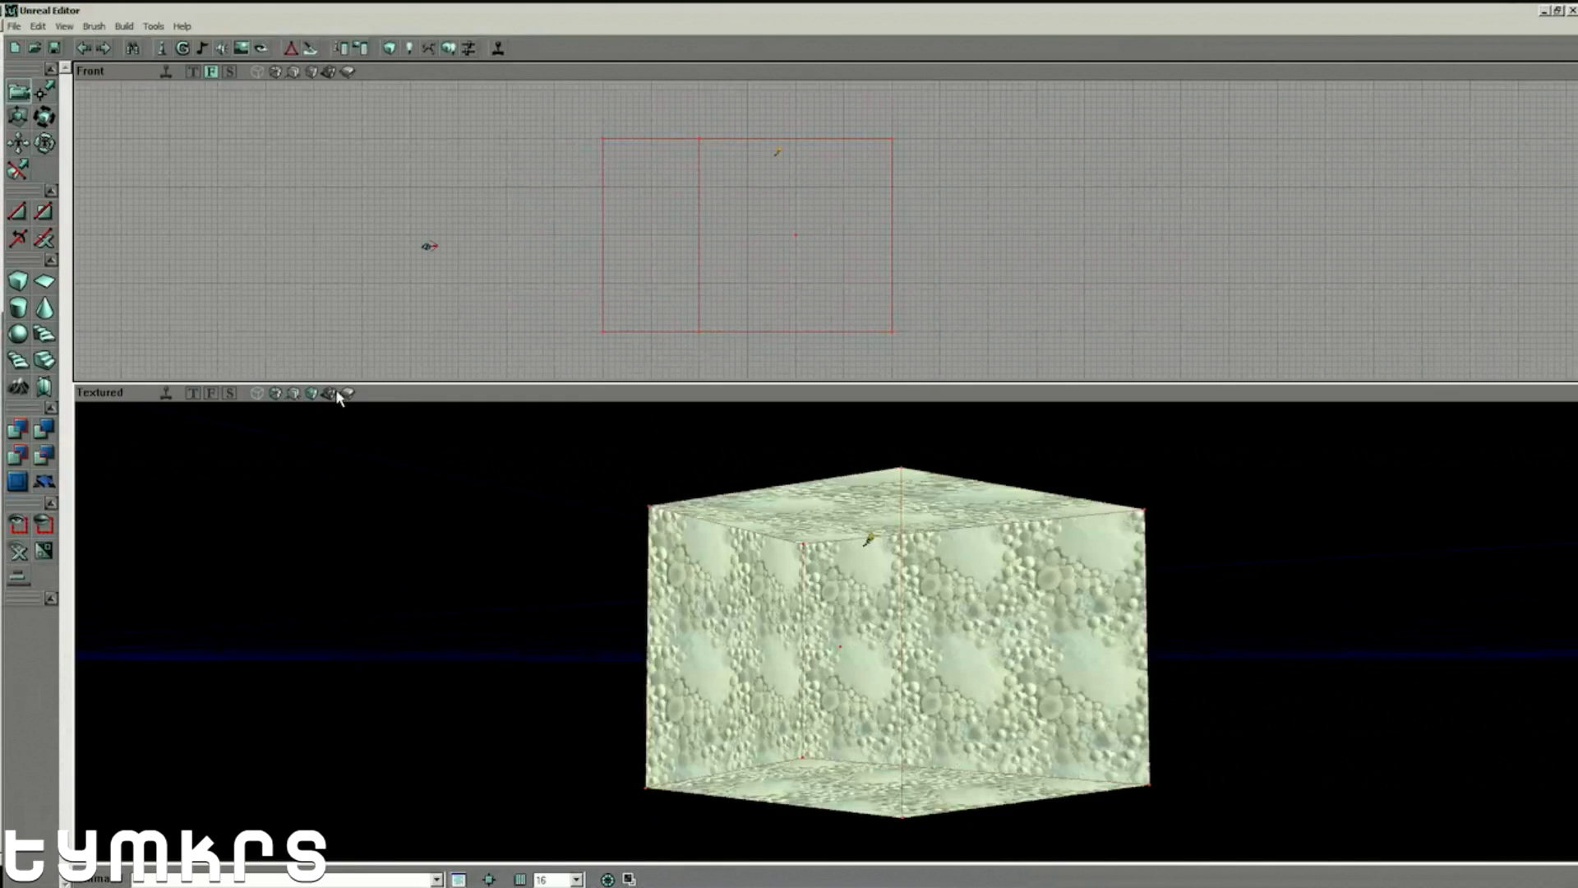
pyautogui.click(329, 393)
pyautogui.click(346, 394)
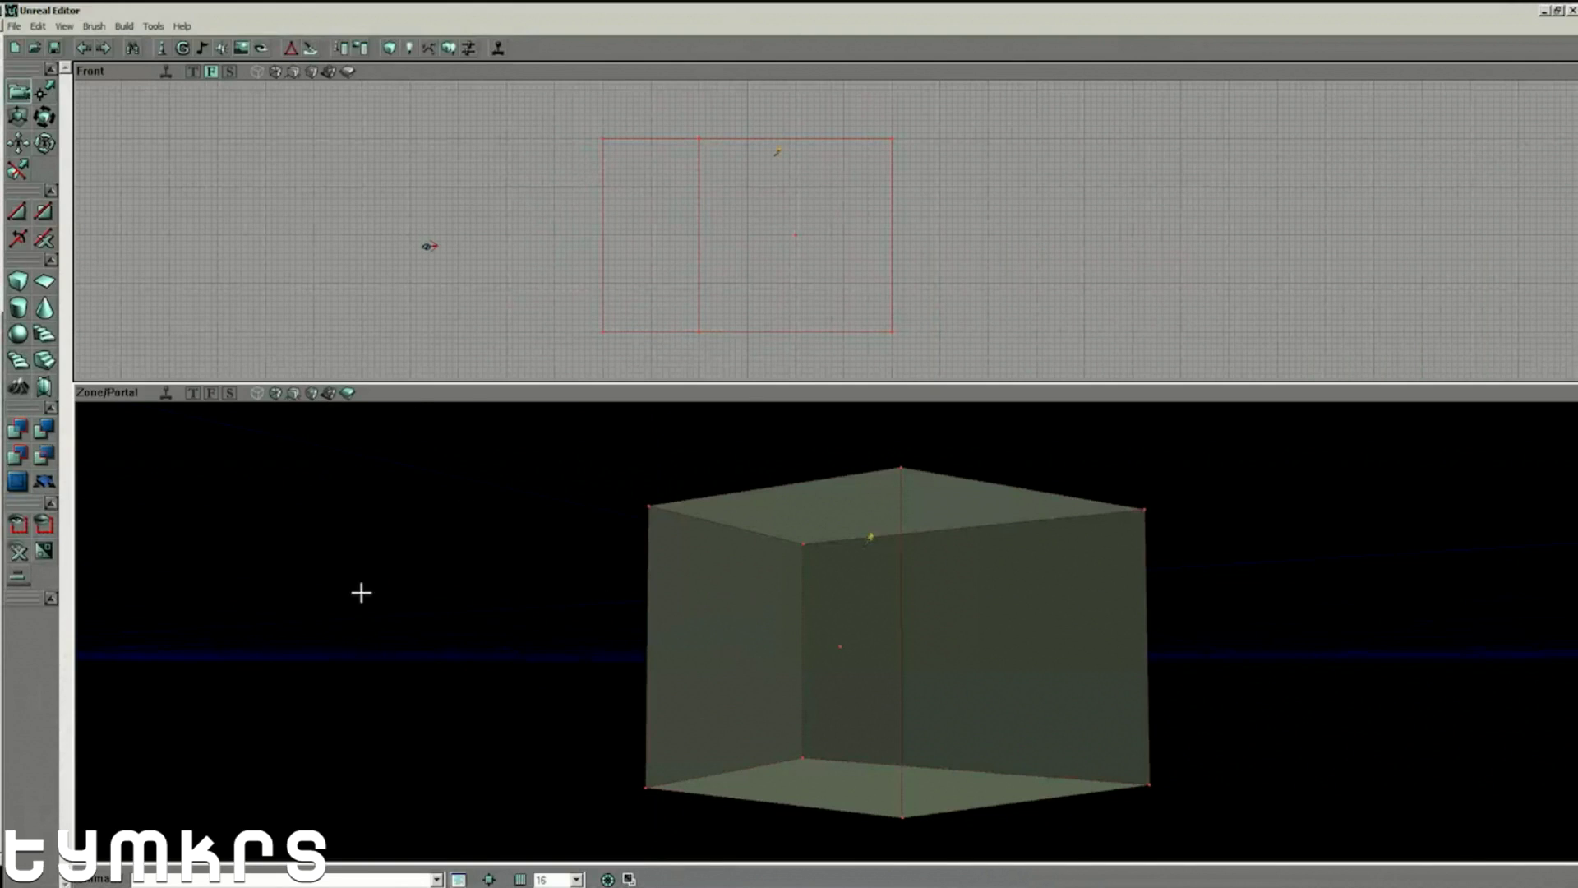
pyautogui.click(330, 393)
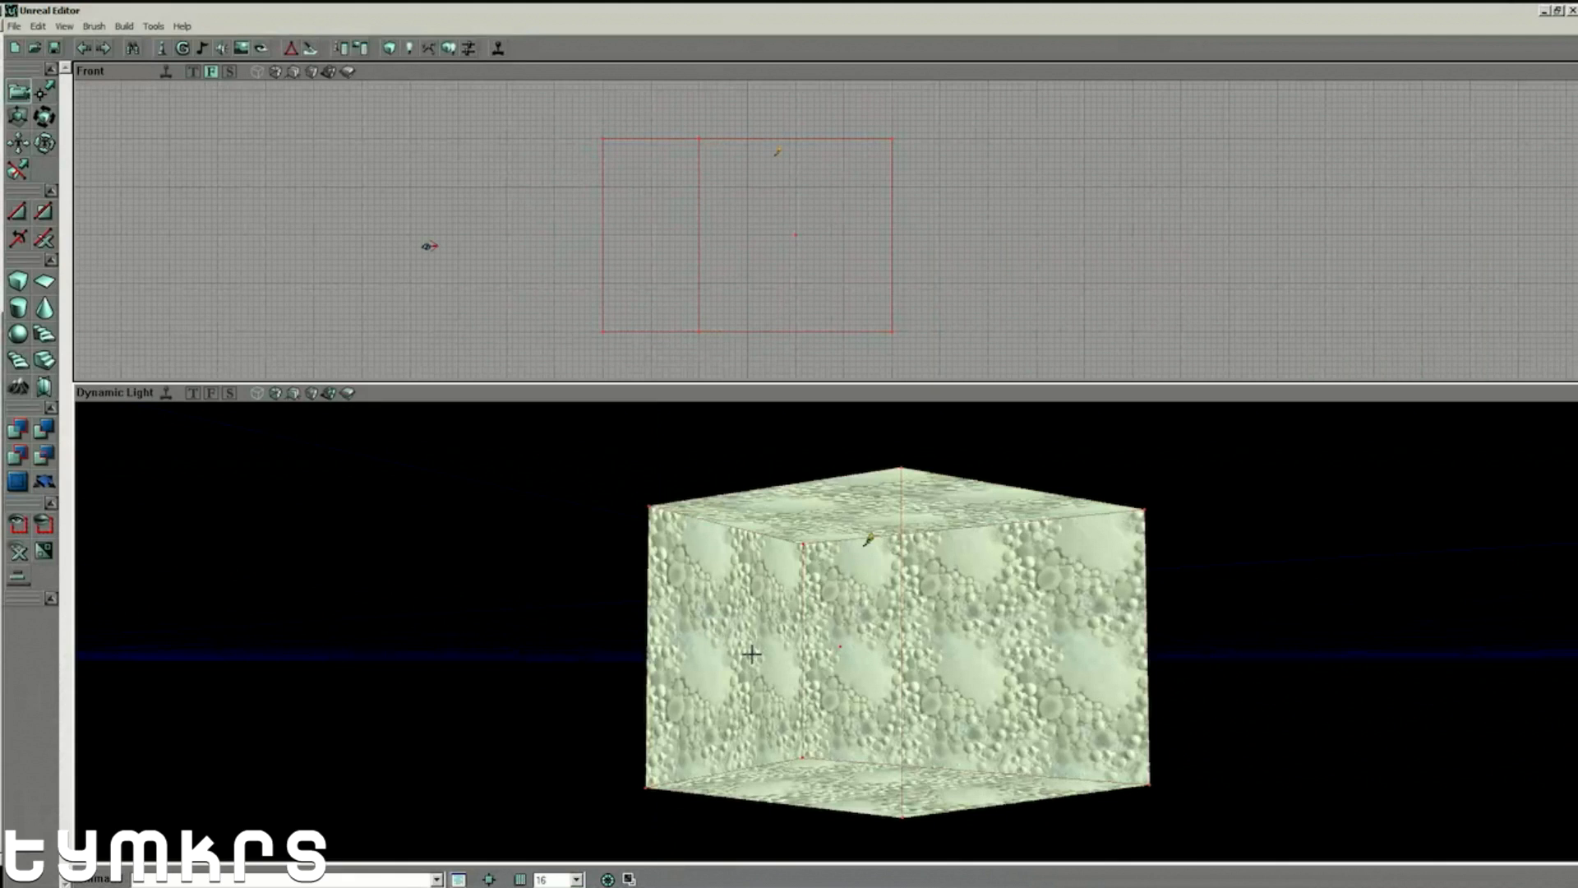
# Build the level's geometry and lighting.
pyautogui.moveTo(751, 654); pyautogui.dragTo(776, 632)
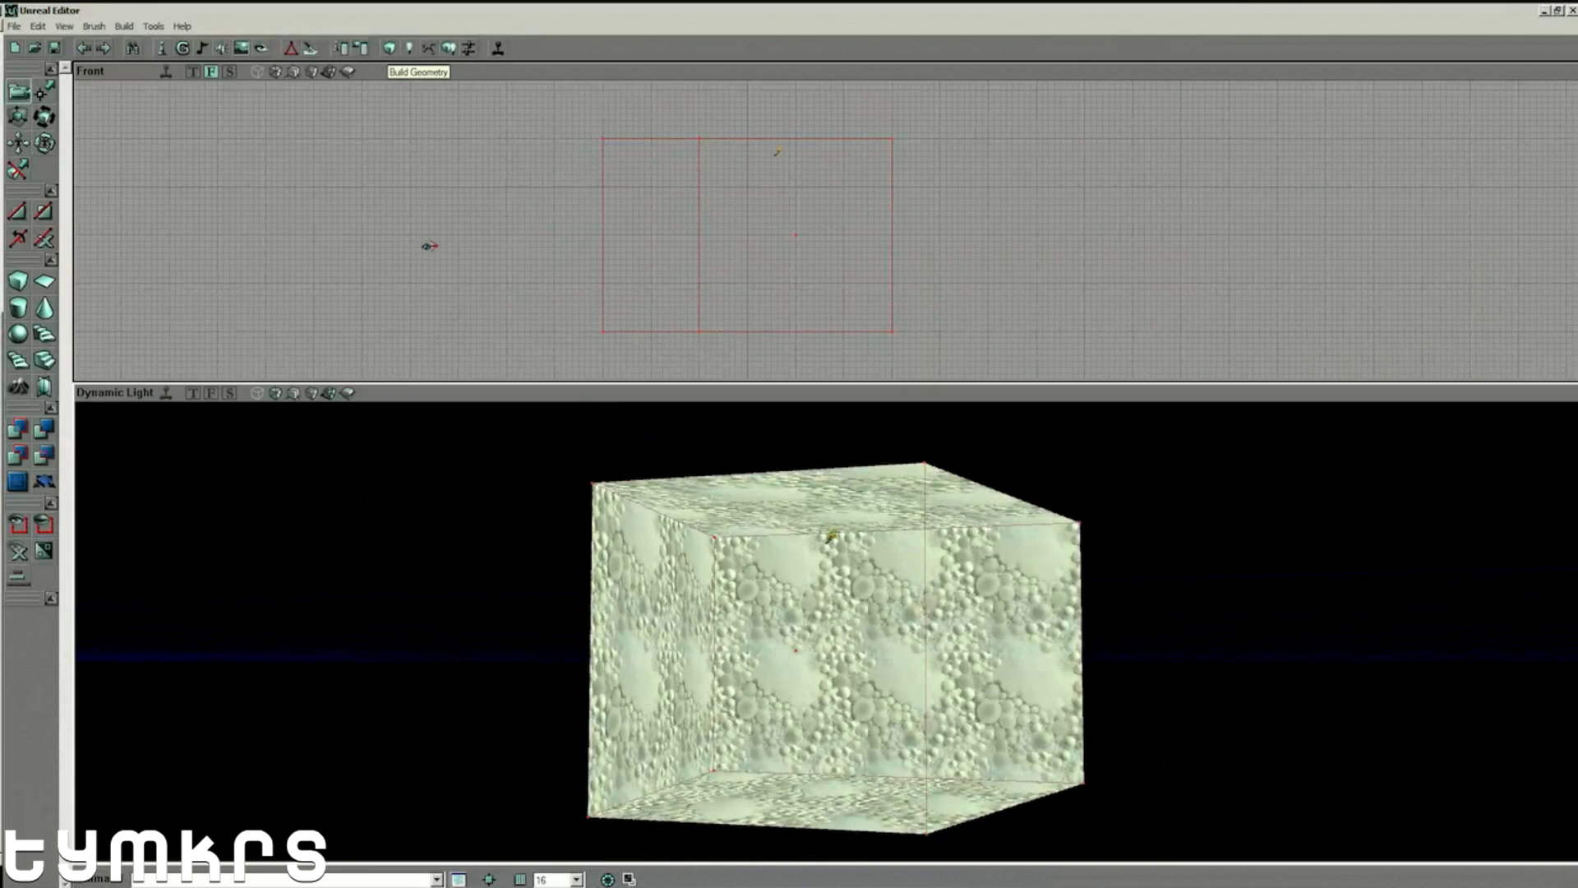
pyautogui.click(390, 49)
pyautogui.click(411, 50)
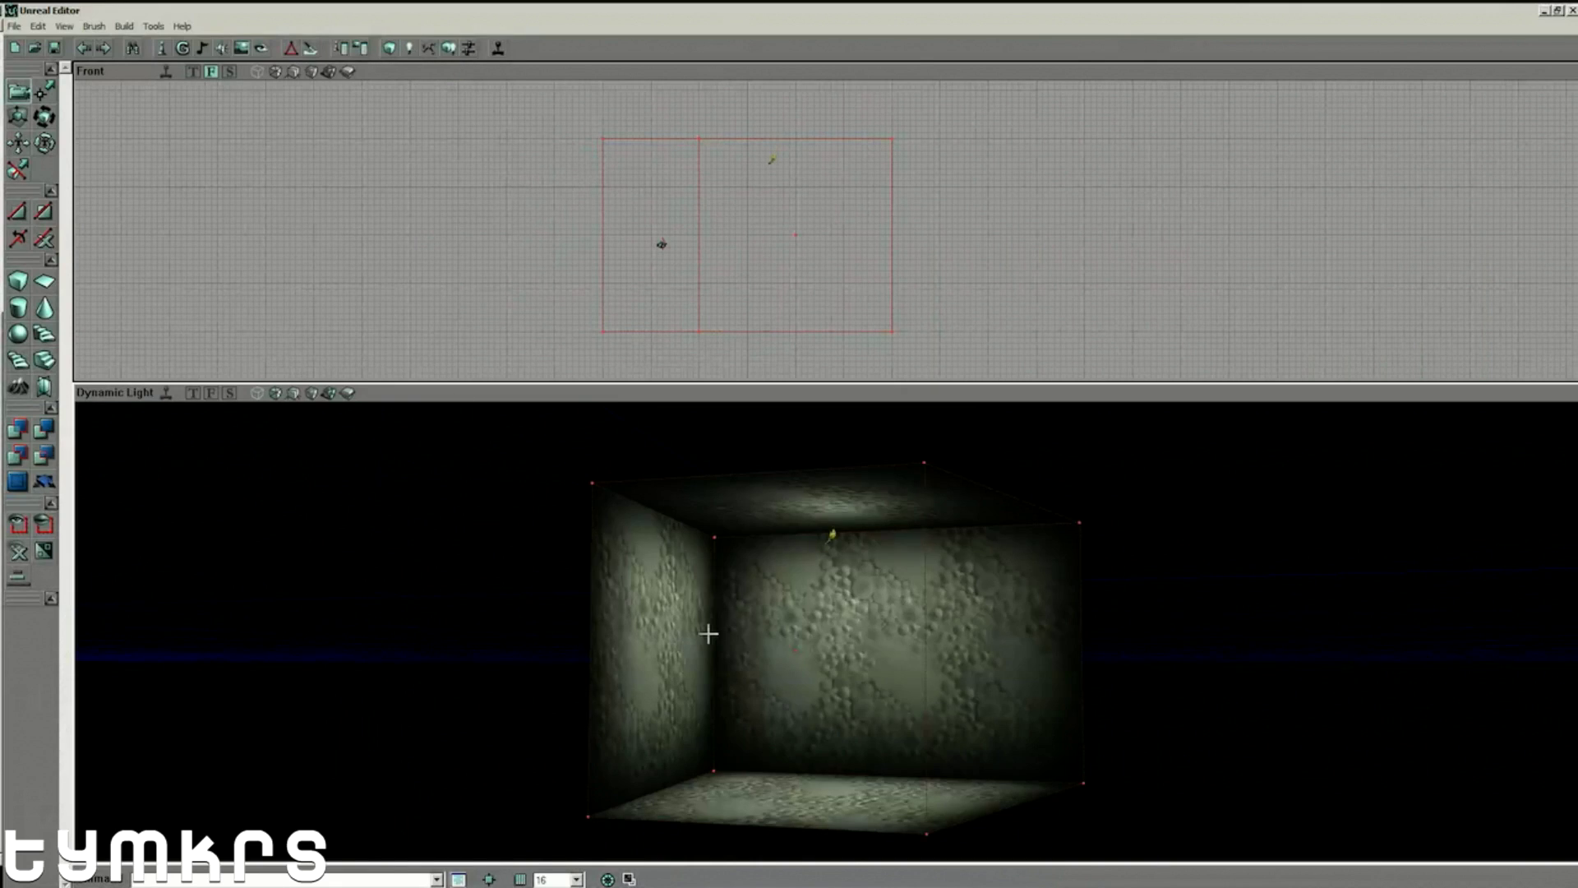
# Bring the room's floor into view, open the Actor Class Browser beside it and expand the NavigationPoint classes.
pyautogui.moveTo(741, 642); pyautogui.dragTo(699, 620)
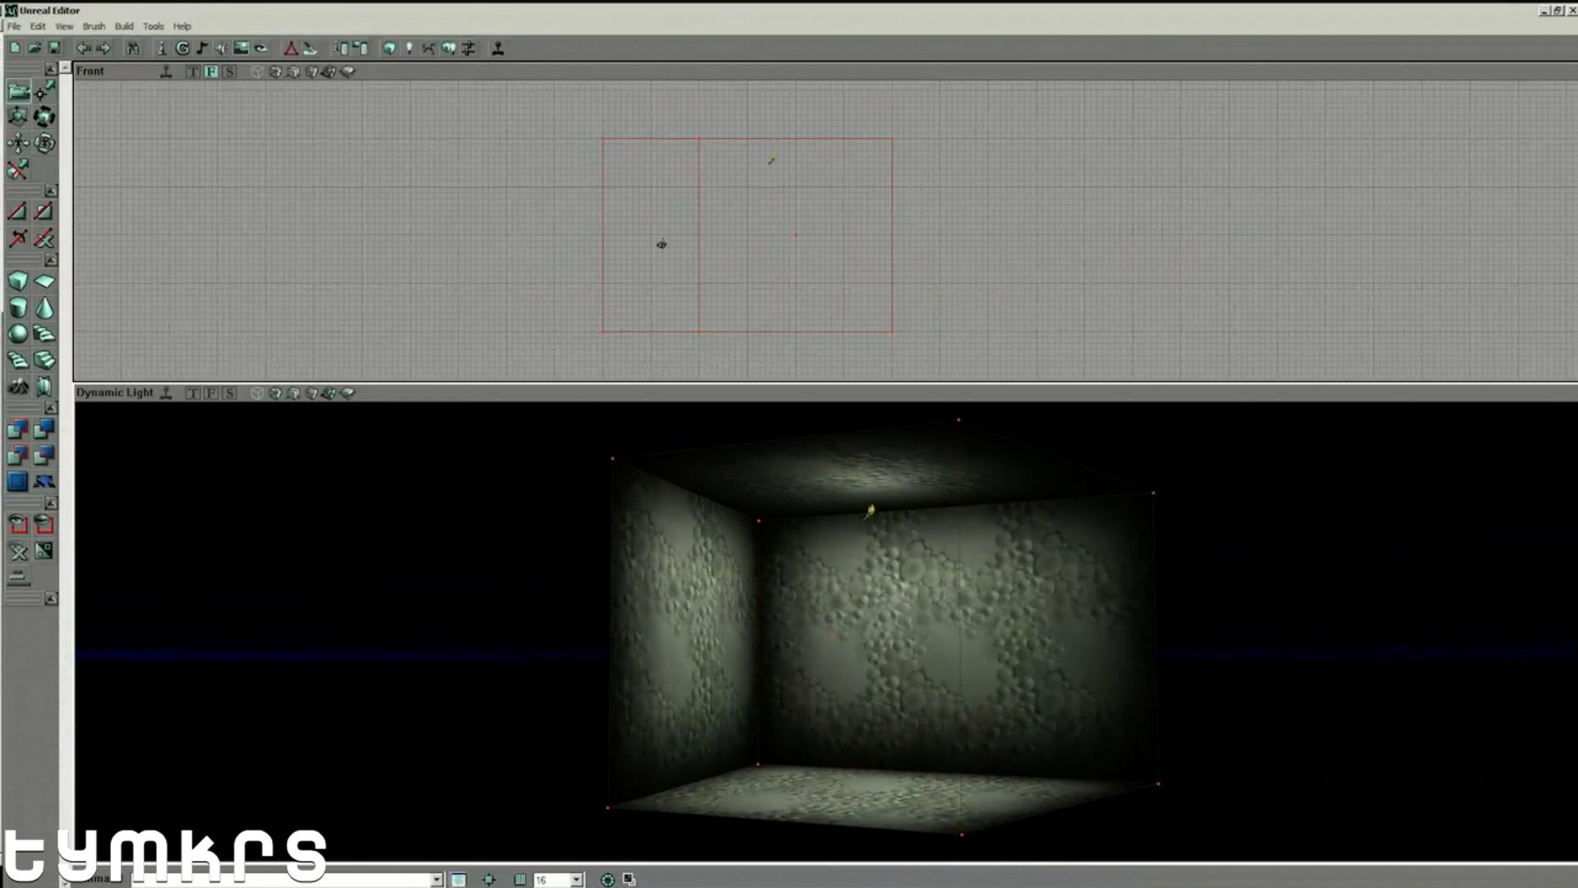
pyautogui.moveTo(698, 621); pyautogui.dragTo(699, 724, button='right')
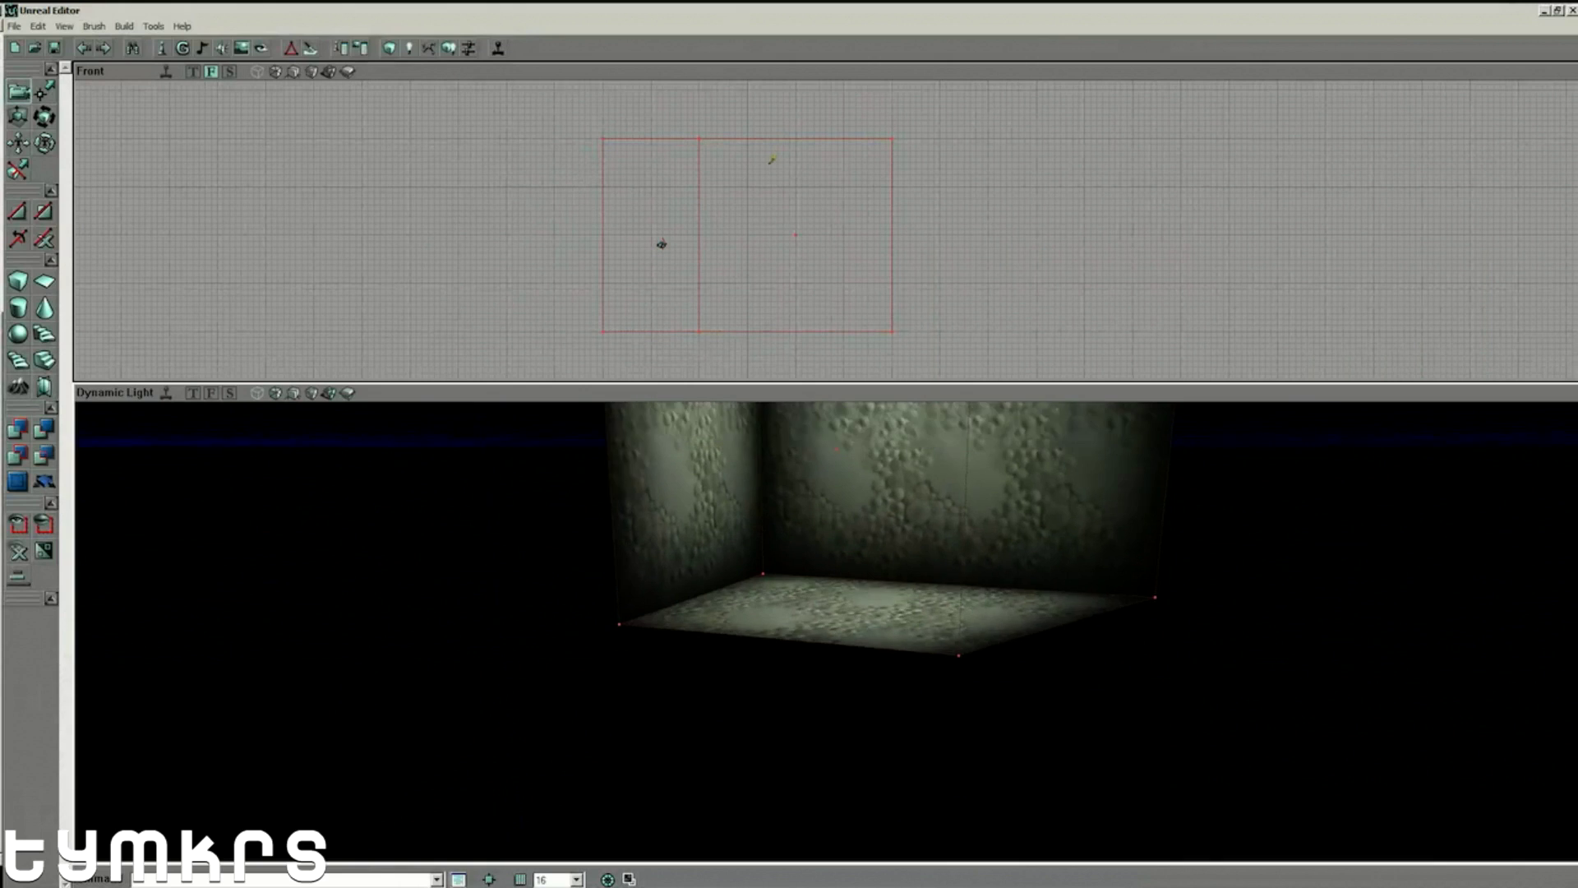
pyautogui.moveTo(699, 724); pyautogui.dragTo(699, 670)
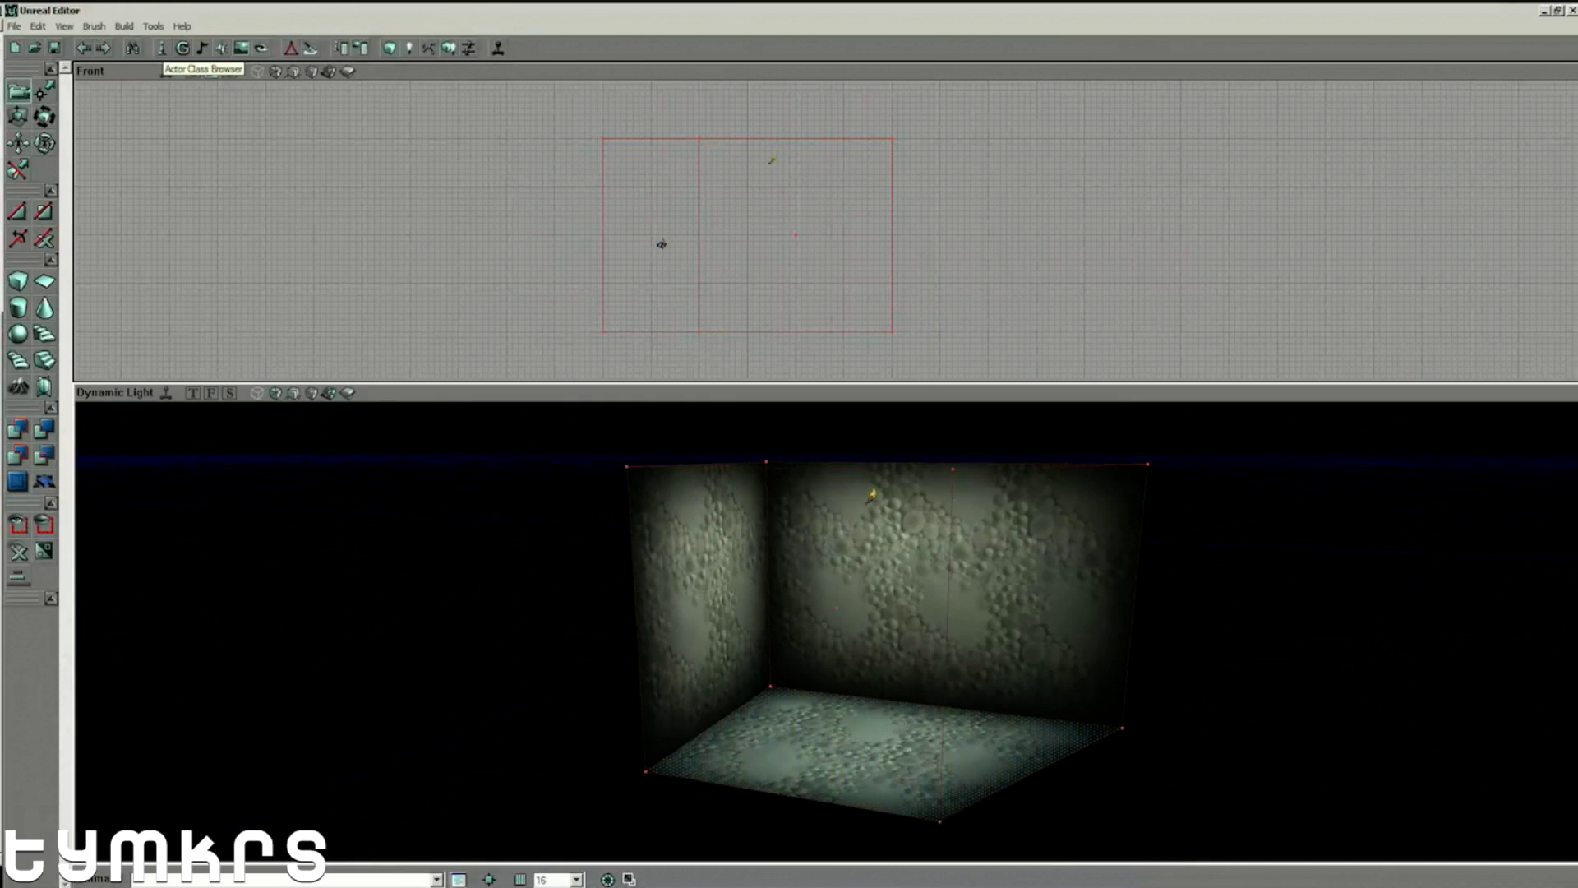
pyautogui.click(162, 50)
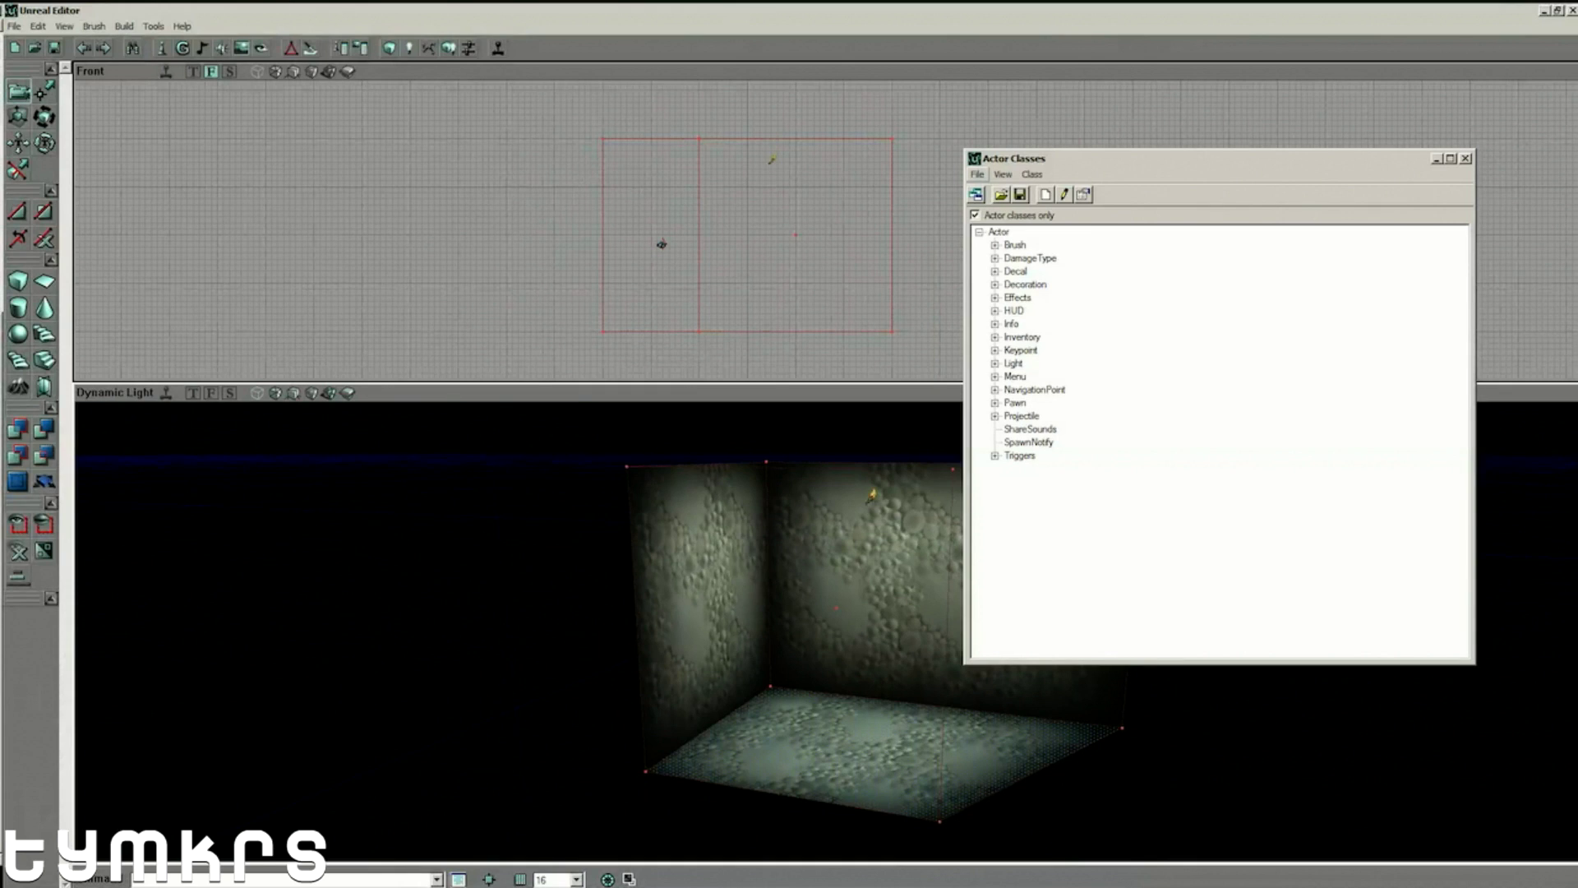
pyautogui.moveTo(1151, 158); pyautogui.dragTo(1240, 104)
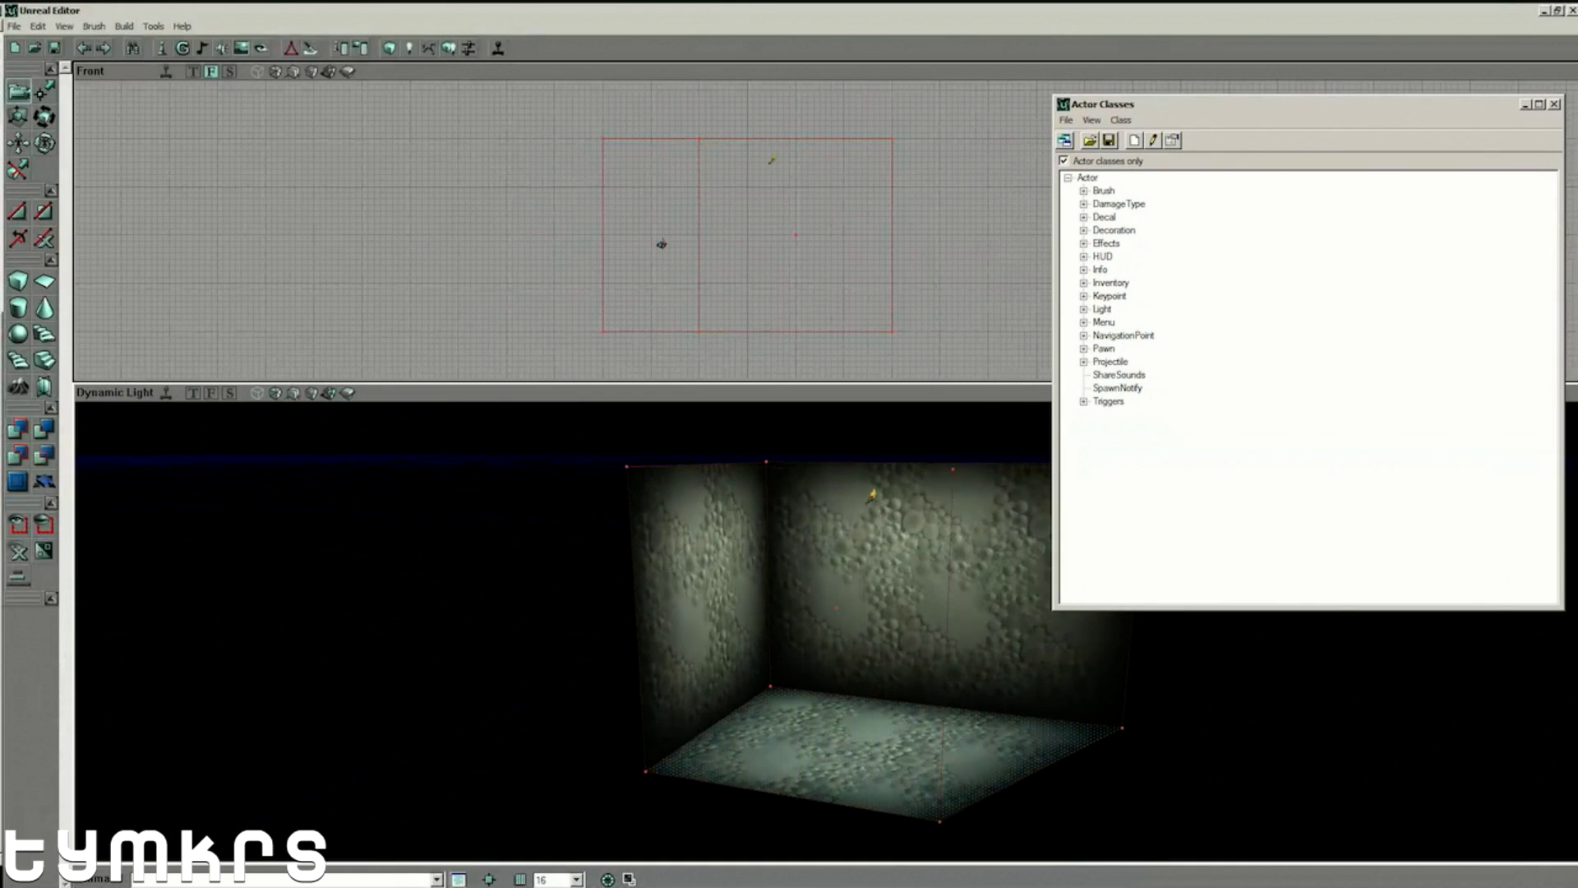
pyautogui.click(1083, 336)
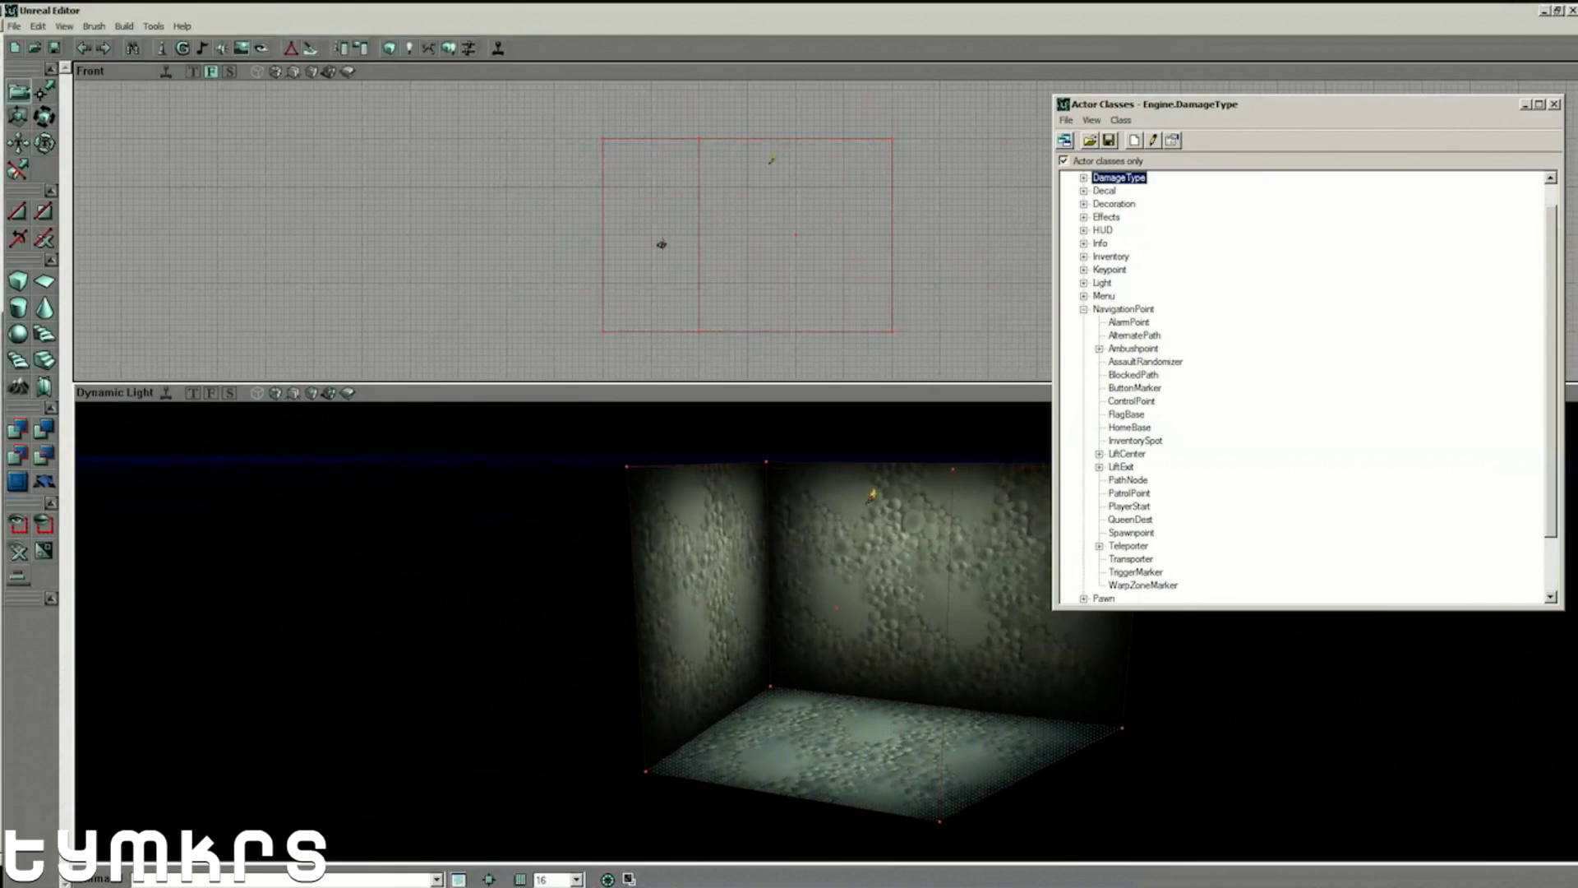
# Add a Spawnpoint actor on the room's floor.
pyautogui.click(1131, 533)
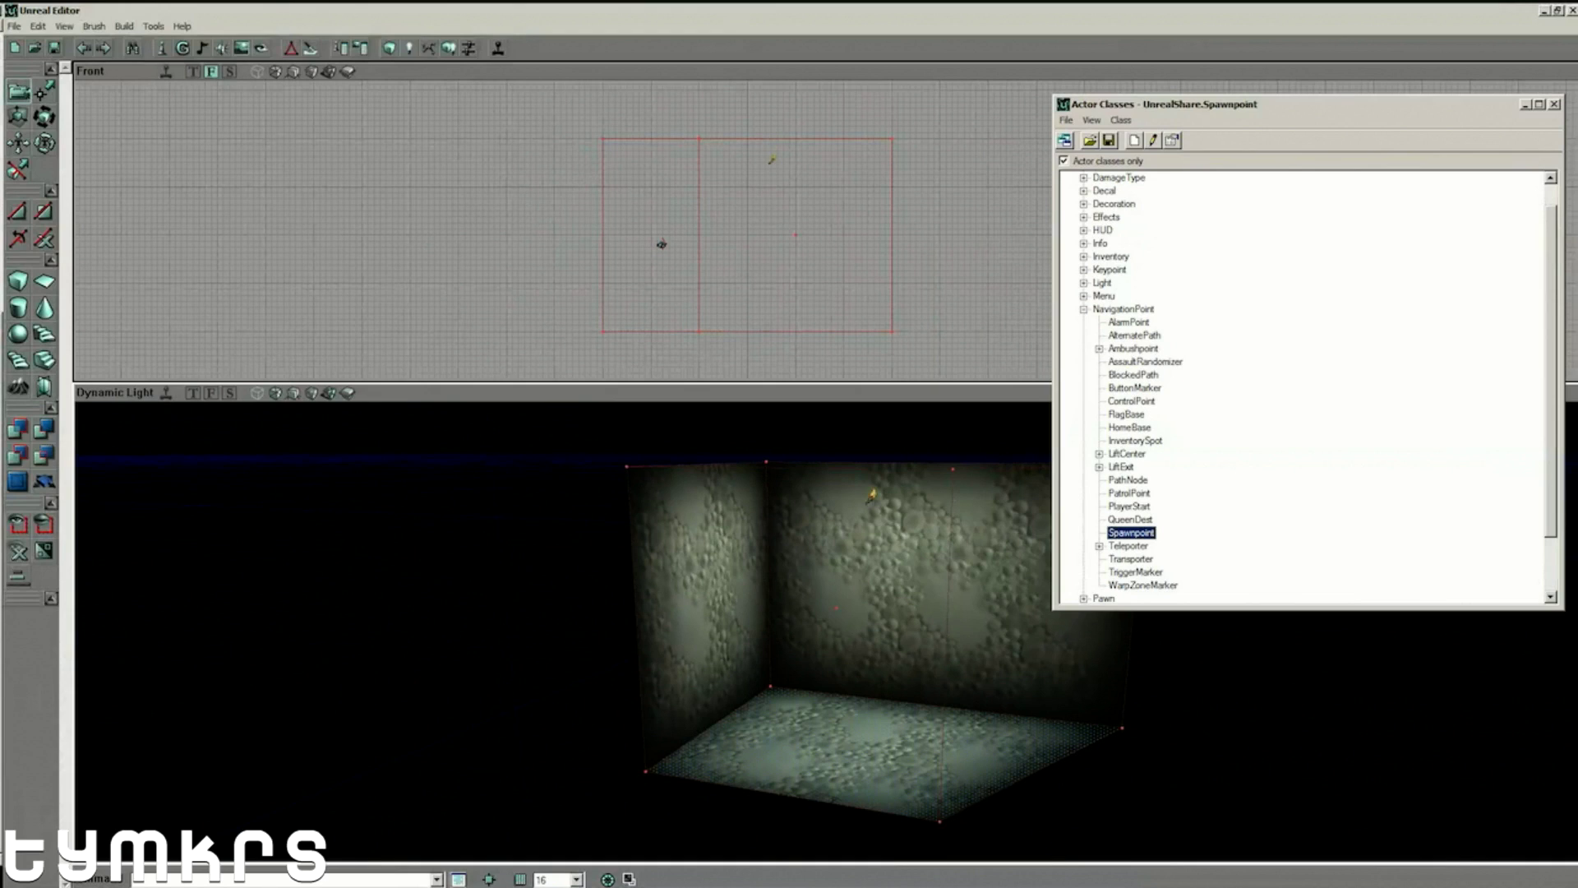
pyautogui.rightClick(851, 583)
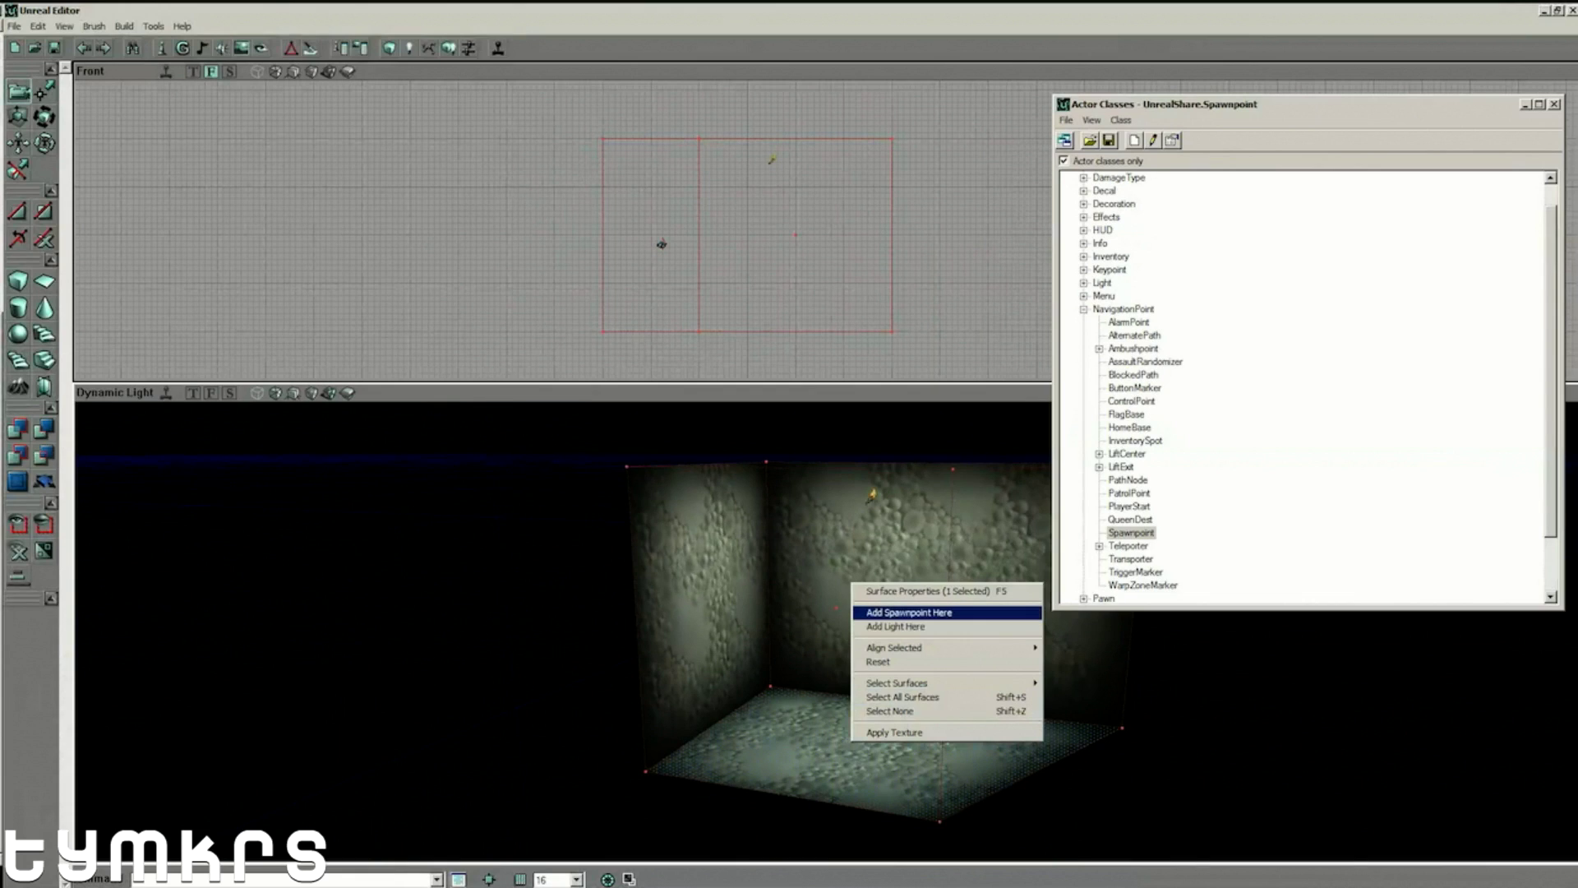
pyautogui.click(908, 613)
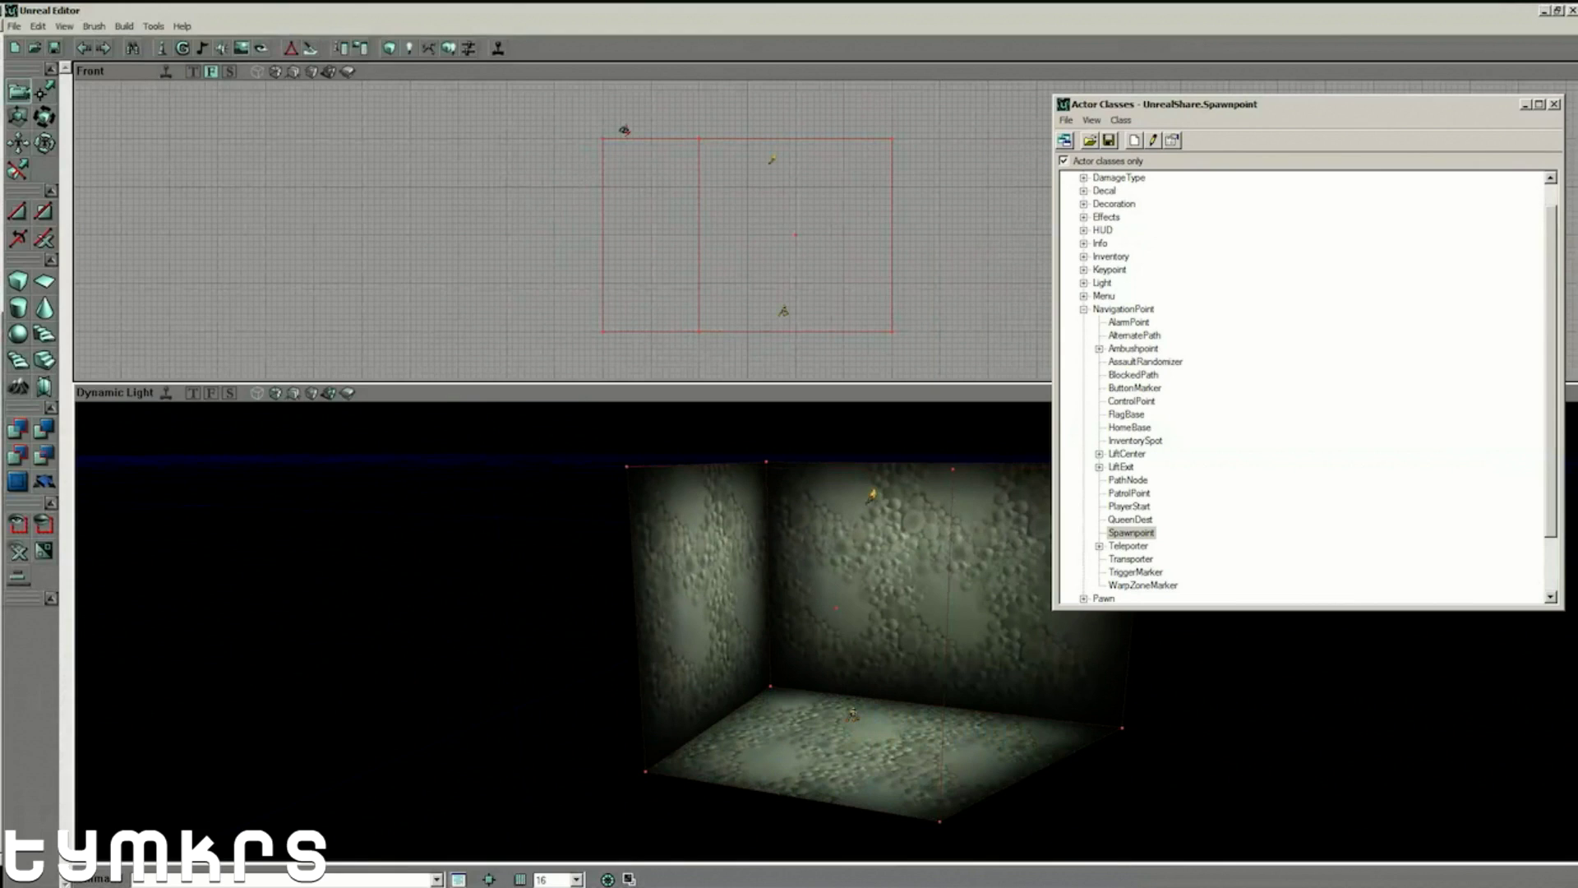
# Add a PlayerStart actor on the room's floor.
pyautogui.click(1130, 507)
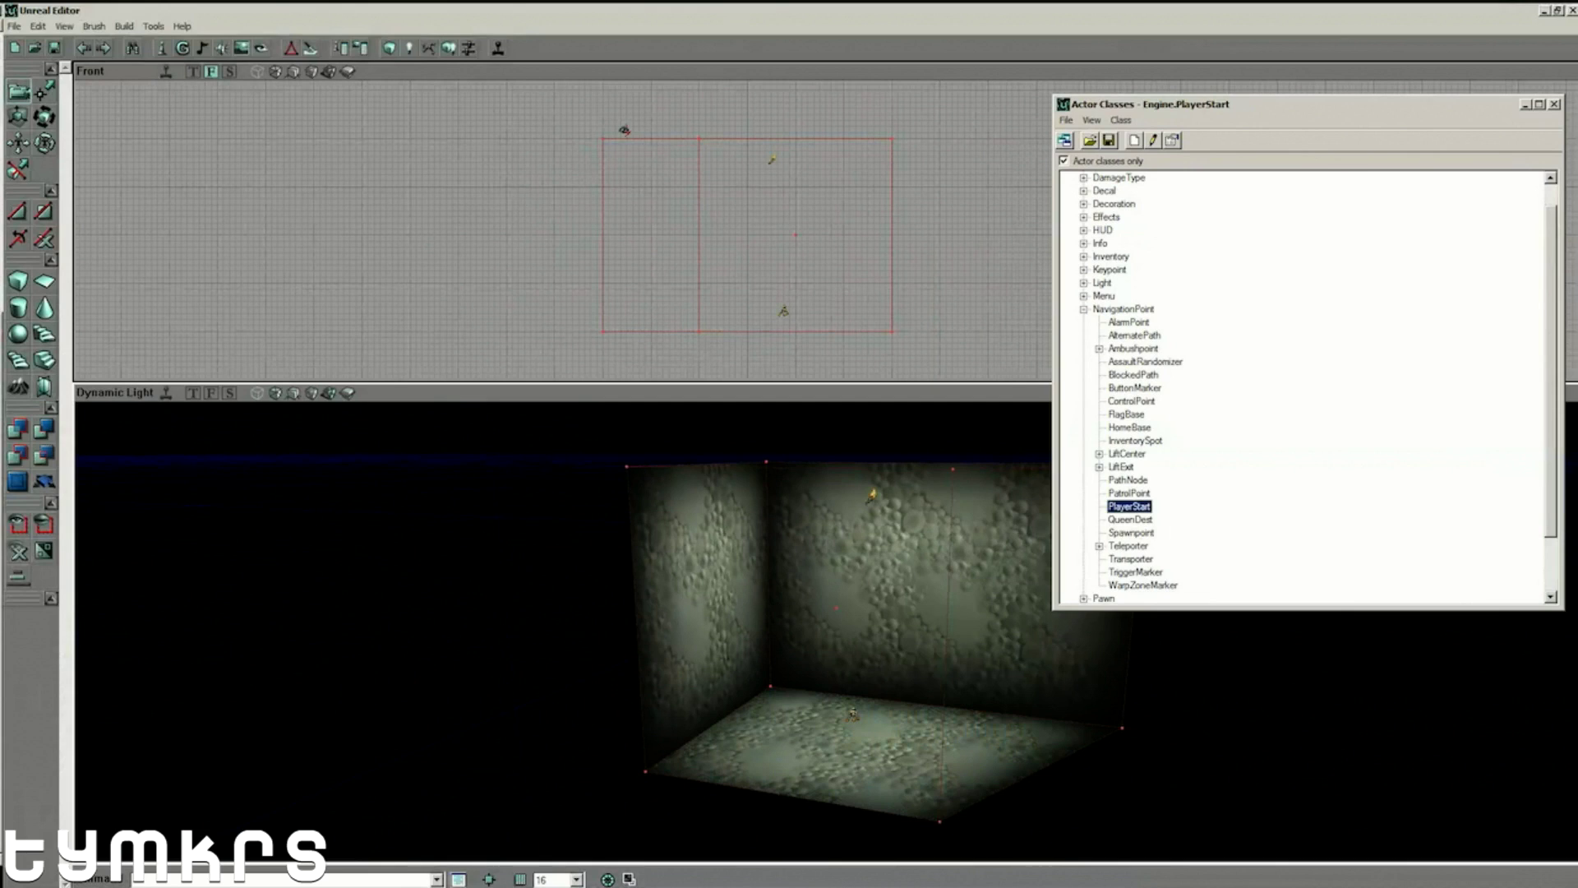
pyautogui.rightClick(888, 592)
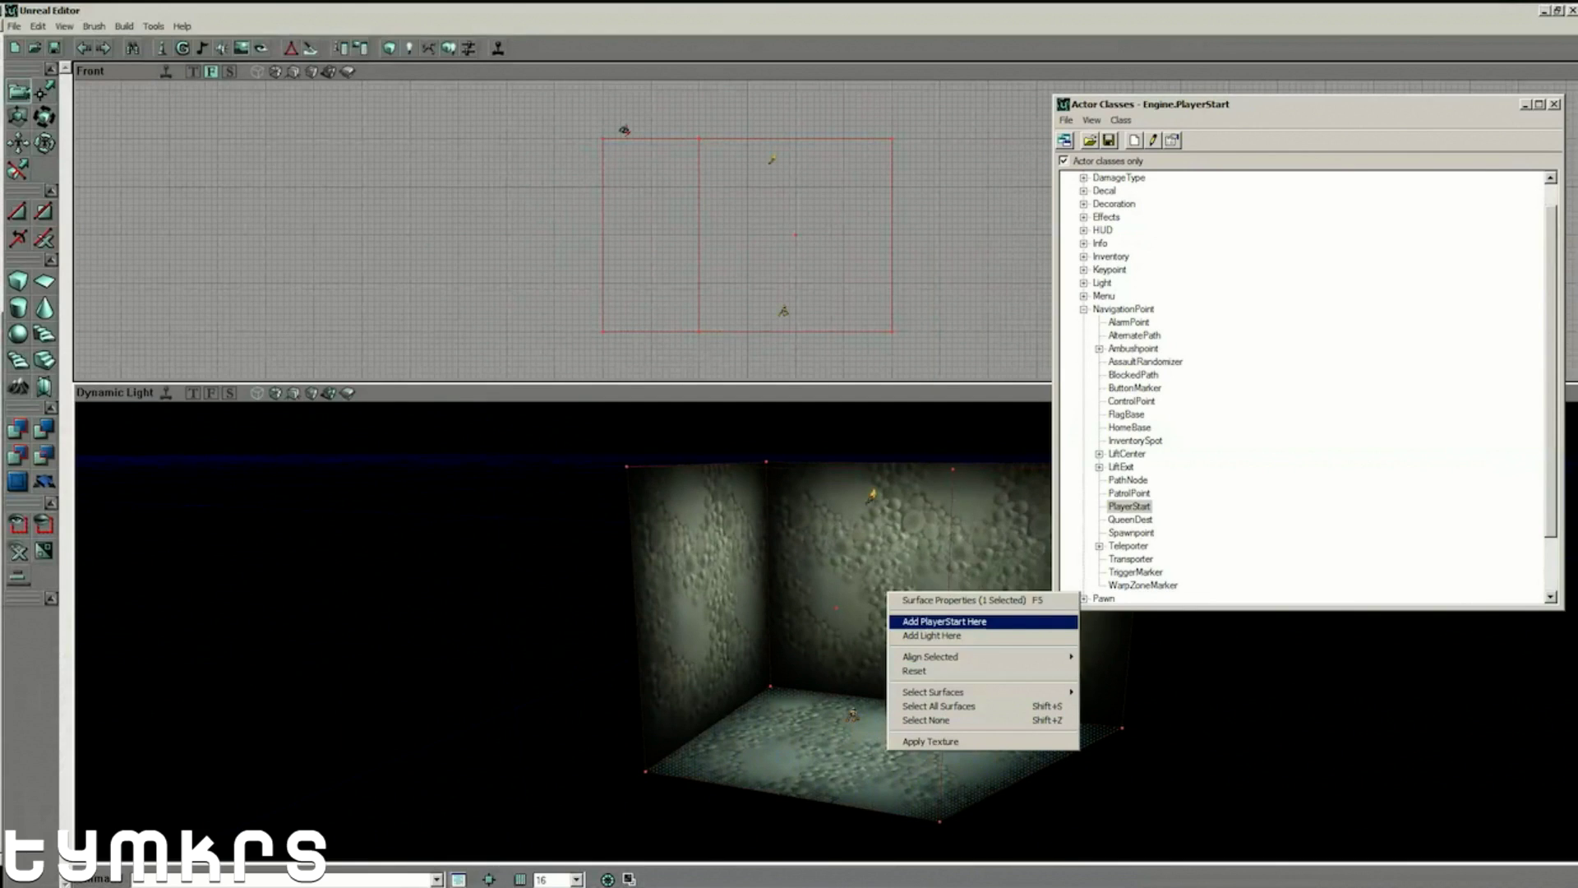
pyautogui.click(945, 622)
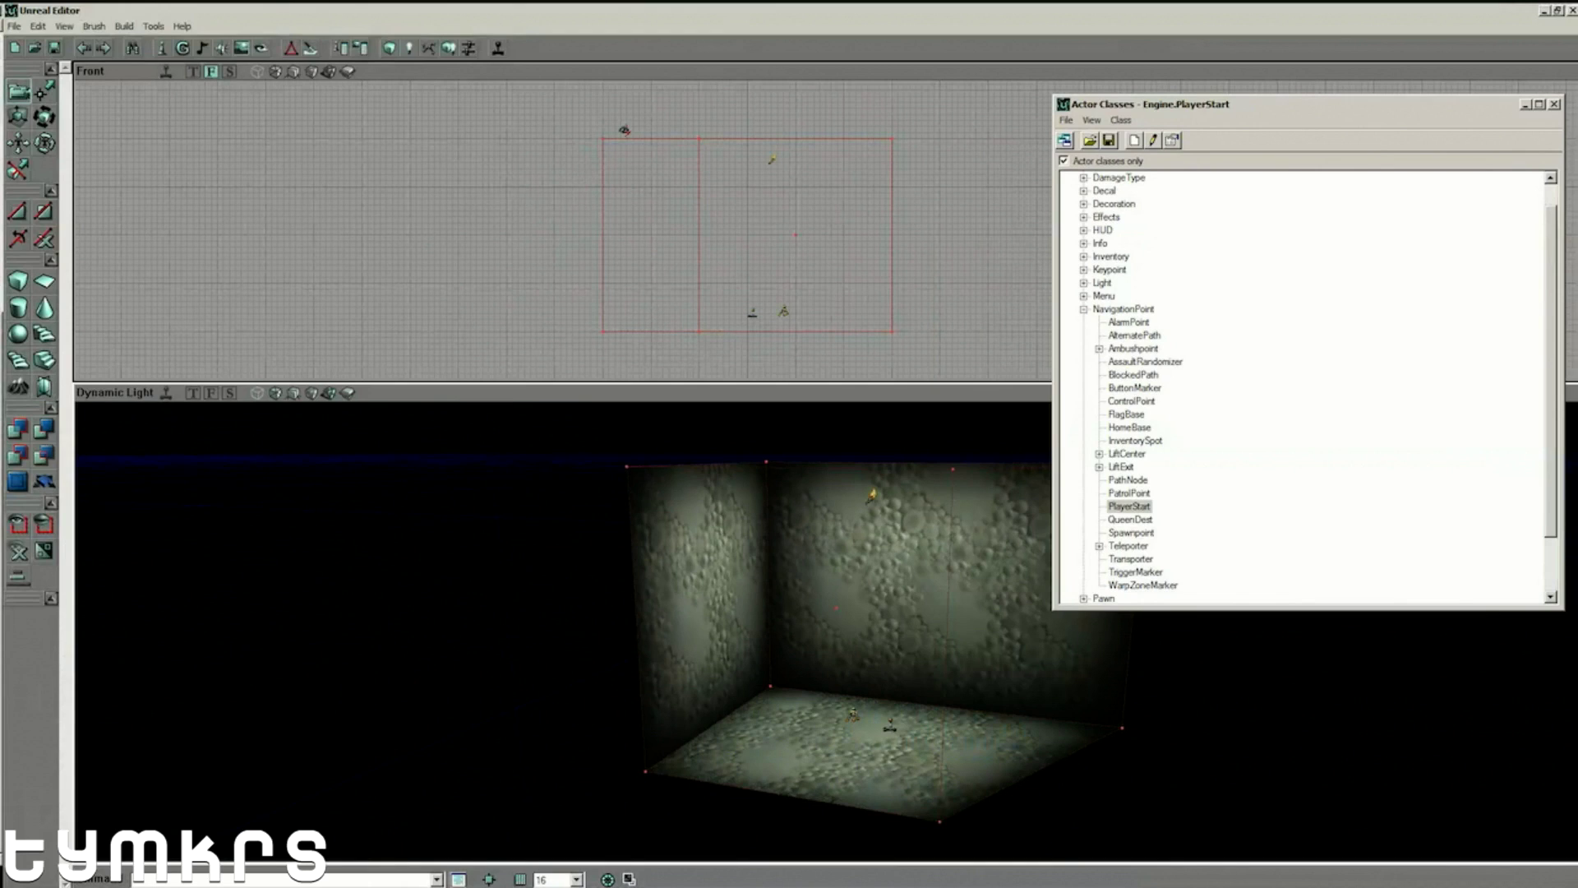
# Delete the Spawnpoint actor from the room and close the Actor Classes window.
pyautogui.press('Delete')
pyautogui.click(1554, 104)
# Turn the 3D view to show the room from another angle and switch the Front viewport to the Top view.
pyautogui.moveTo(822, 625); pyautogui.dragTo(887, 604, button='right')
pyautogui.moveTo(822, 625); pyautogui.dragTo(617, 678)
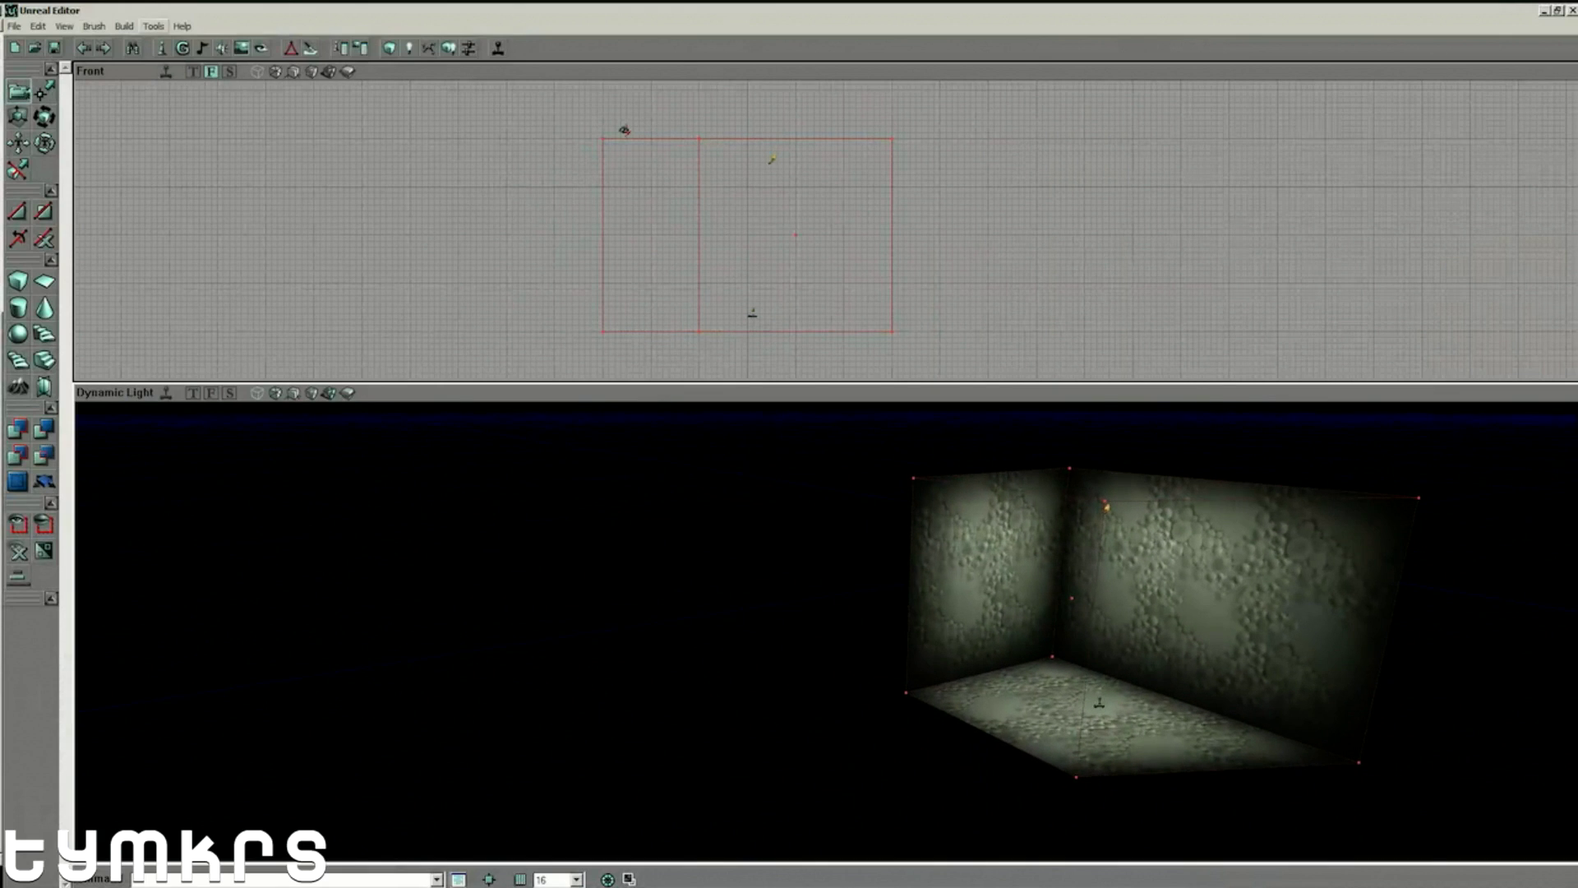
pyautogui.click(192, 71)
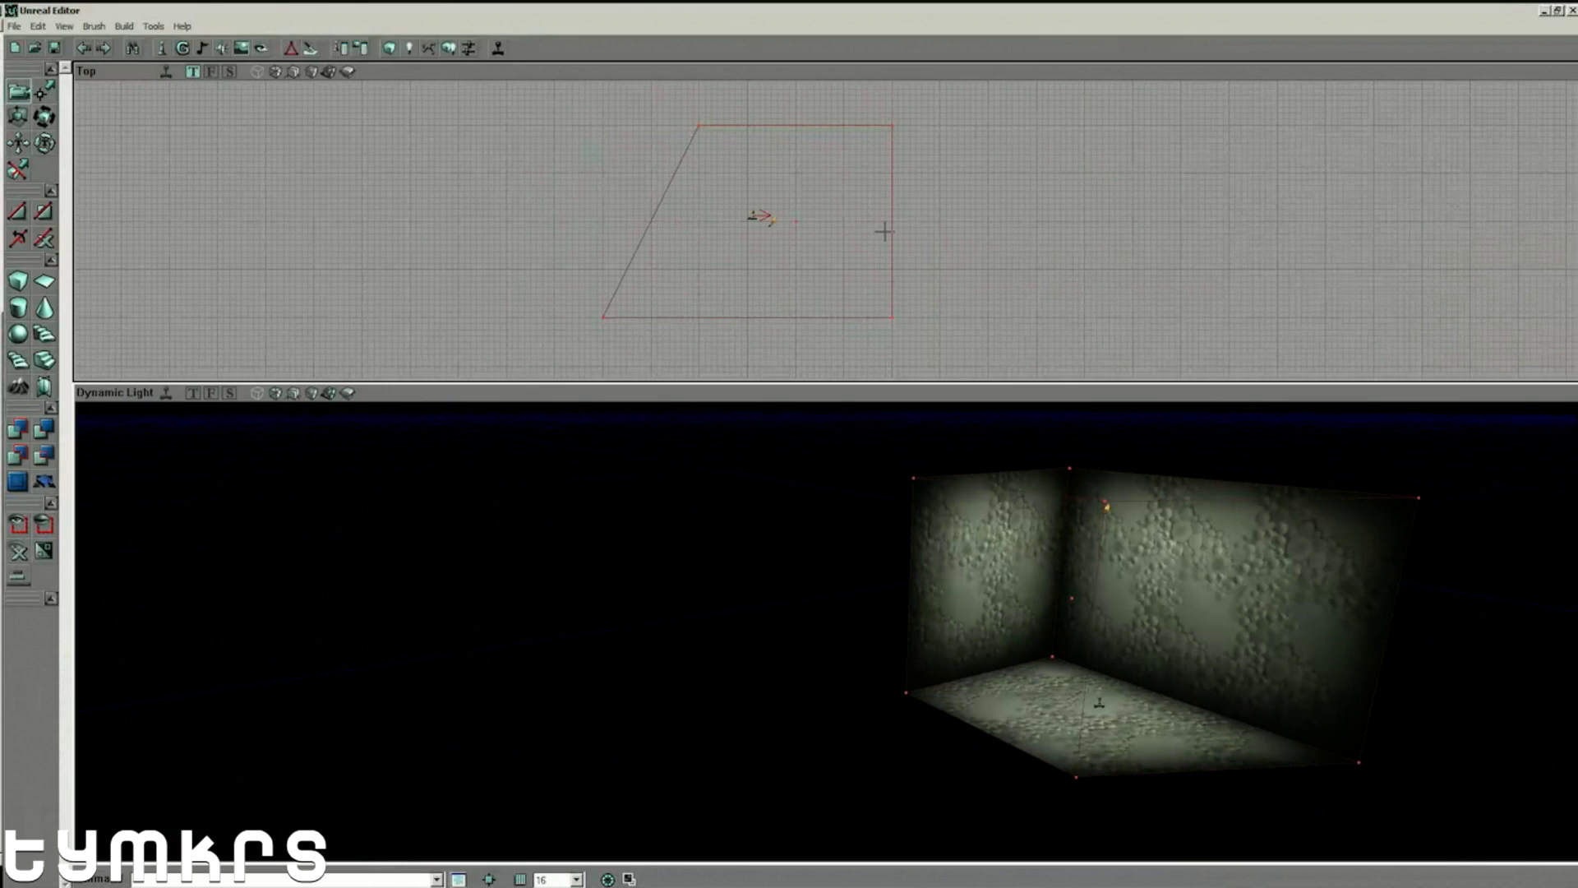
# Move the builder brush in the Top view so it overlaps the first room's corner and subtract it as a second room.
pyautogui.click(892, 315)
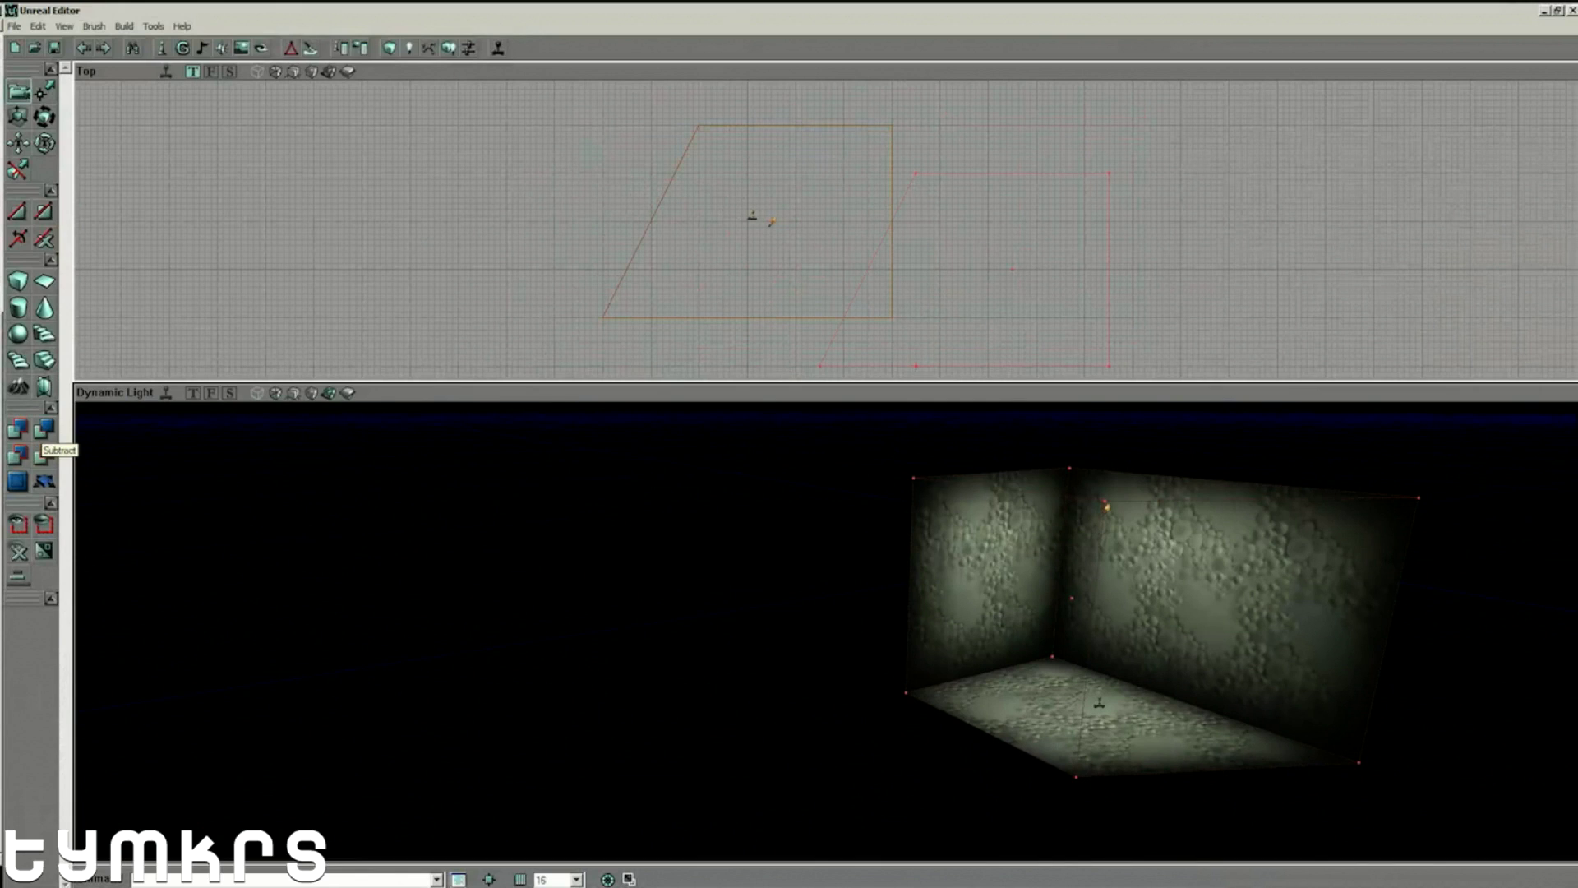
pyautogui.click(17, 454)
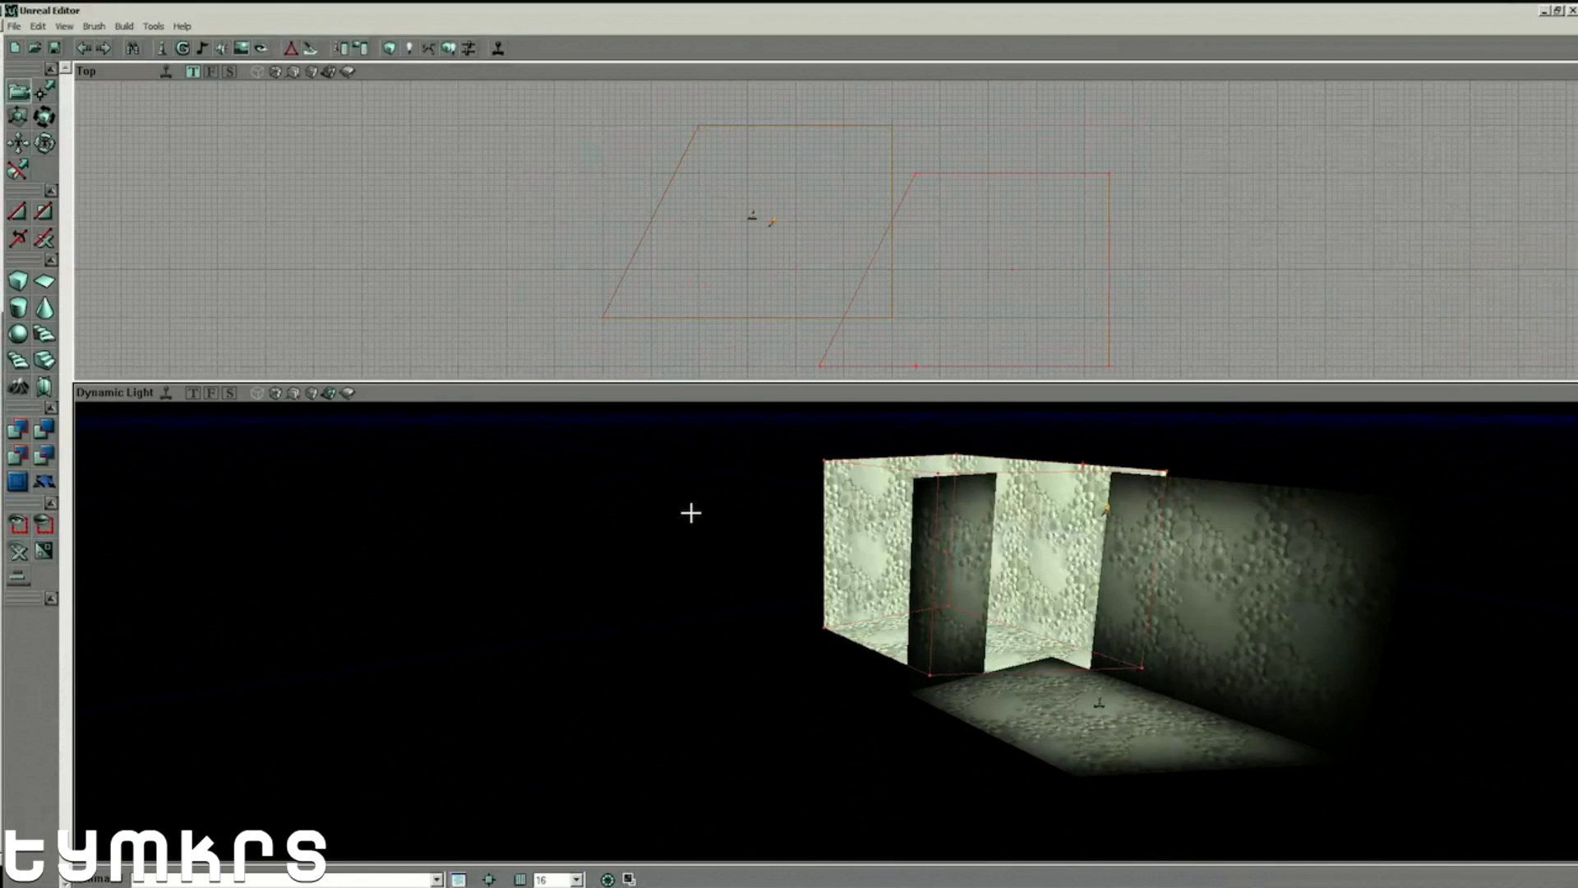
# Add a PlayerStart on the floor of the second room.
pyautogui.moveTo(691, 512); pyautogui.dragTo(789, 559, button='right')
pyautogui.moveTo(666, 542)
pyautogui.mouseDown()
pyautogui.moveTo(616, 559)
pyautogui.moveTo(615, 526)
pyautogui.moveTo(612, 572)
pyautogui.moveTo(612, 518)
pyautogui.mouseUp()
pyautogui.rightClick(853, 672)
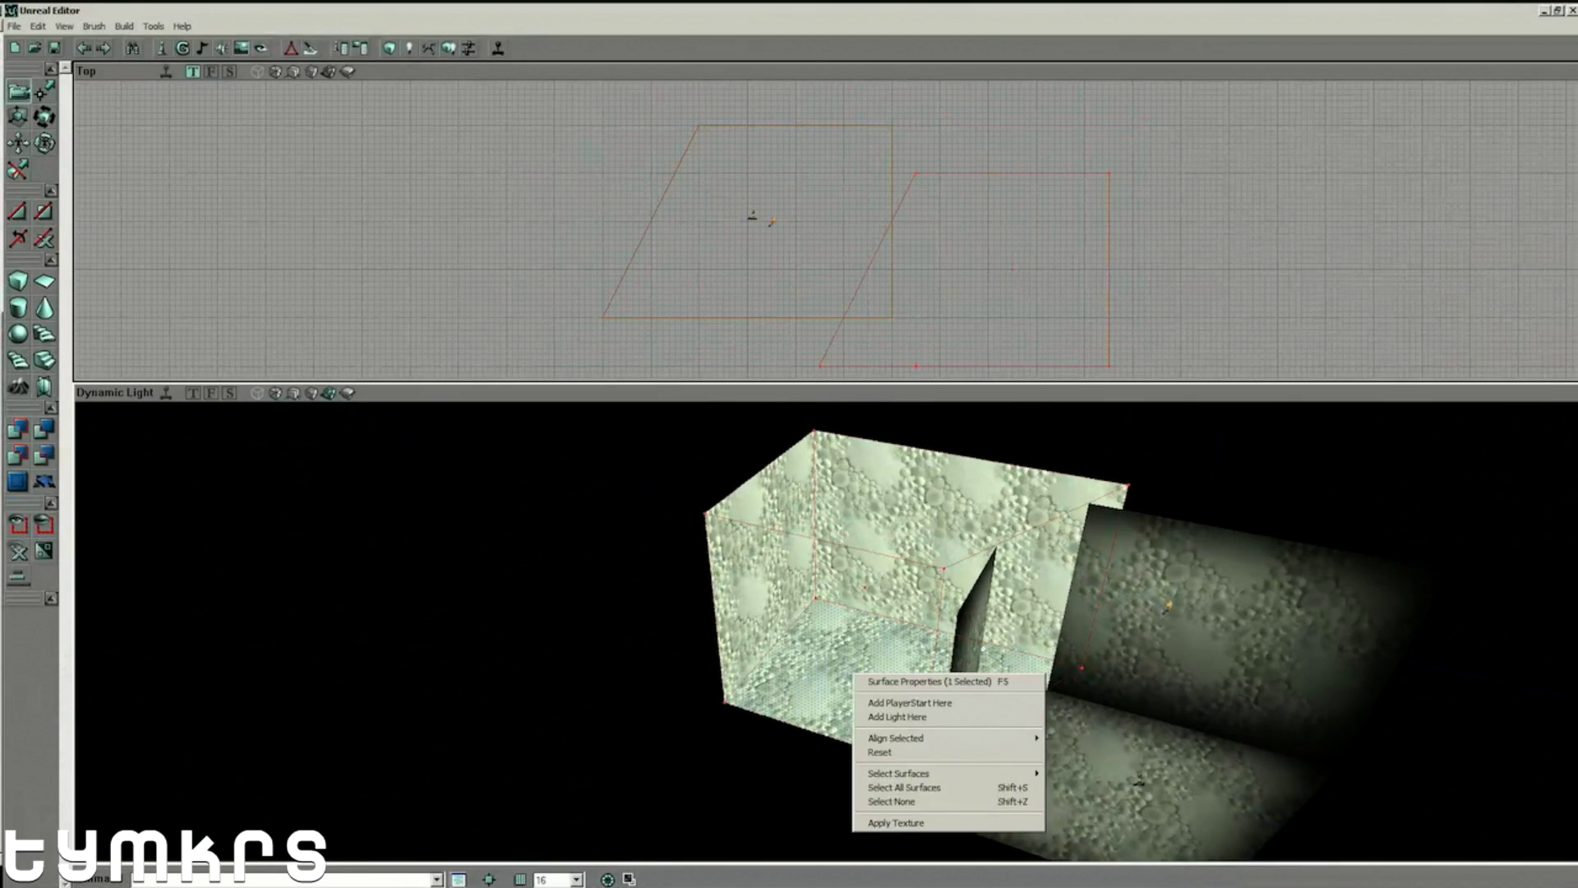
pyautogui.click(909, 702)
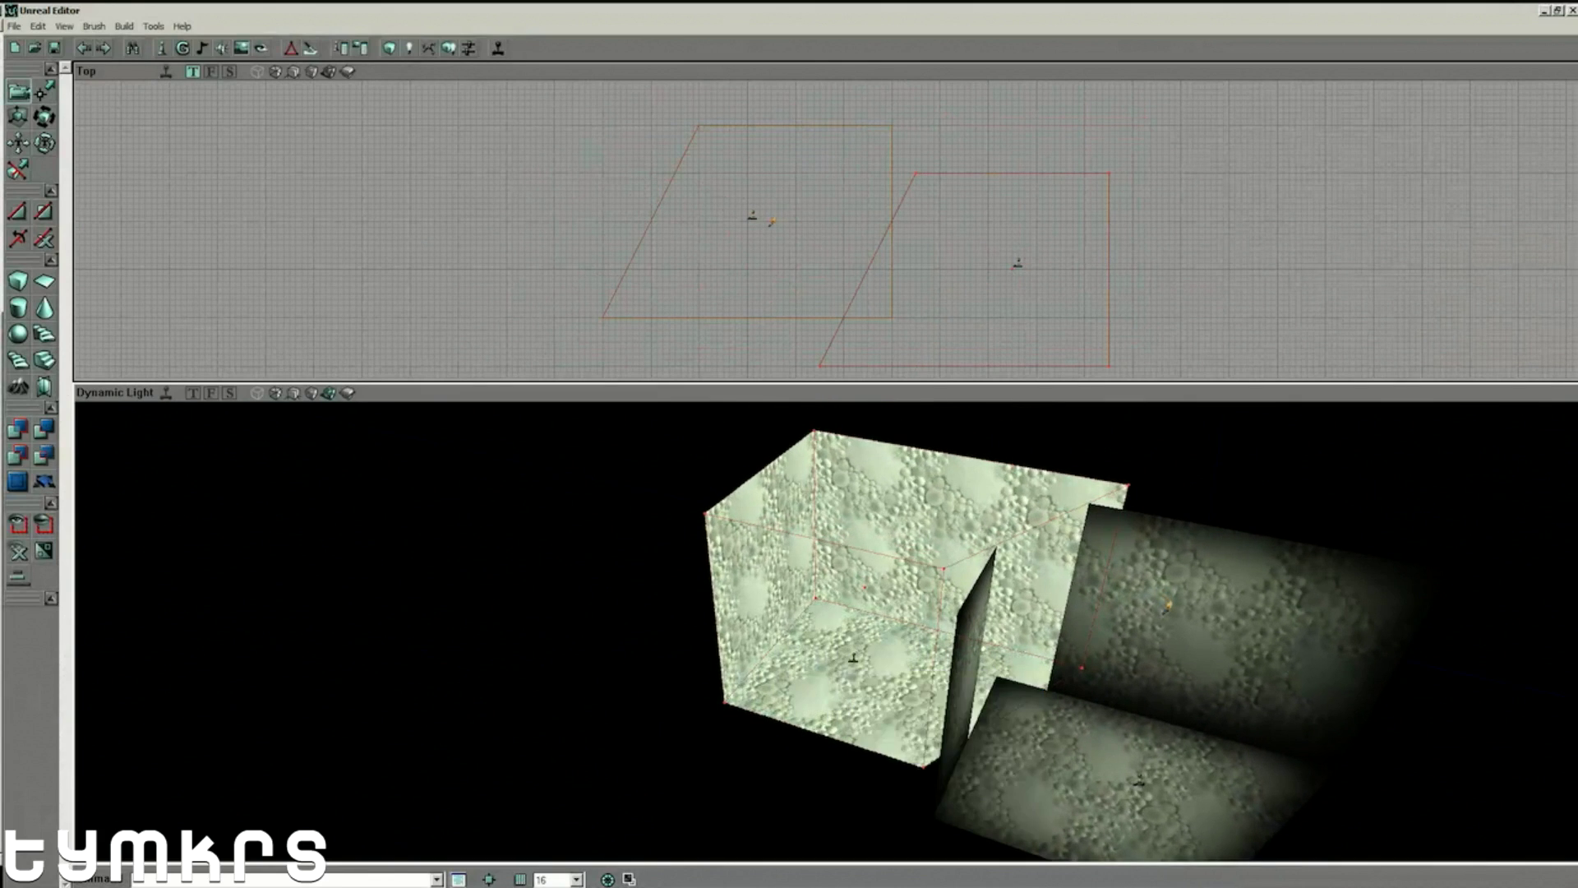
# Add a light on the ceiling of the second room and rebuild the level's lighting.
pyautogui.moveTo(909, 703)
pyautogui.mouseDown(button='right')
pyautogui.moveTo(909, 616)
pyautogui.moveTo(911, 715)
pyautogui.mouseUp(button='right')
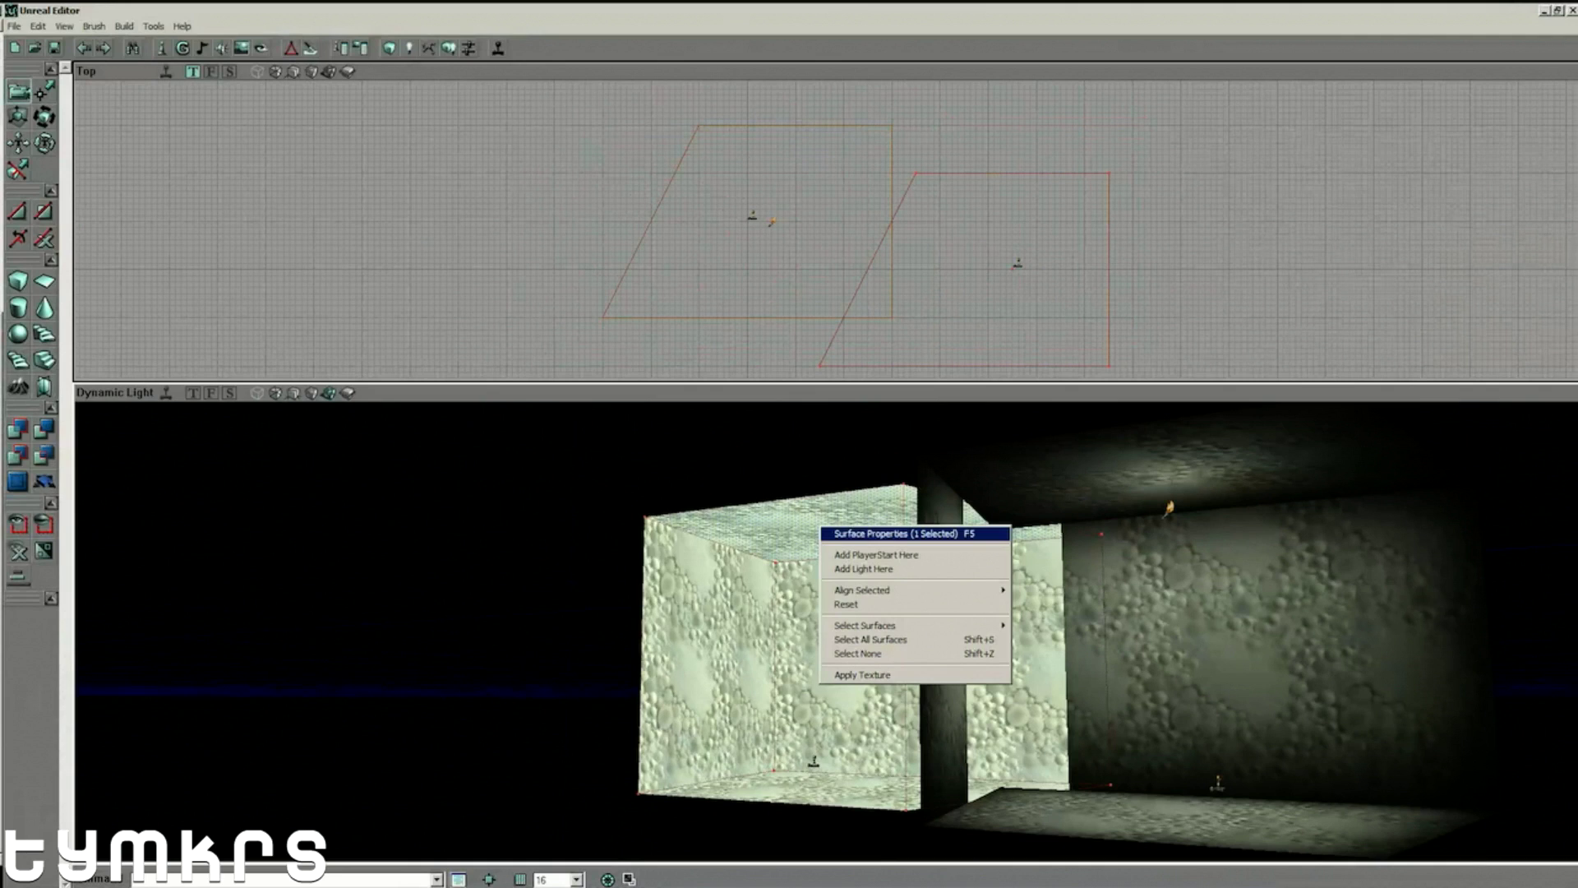
pyautogui.click(864, 568)
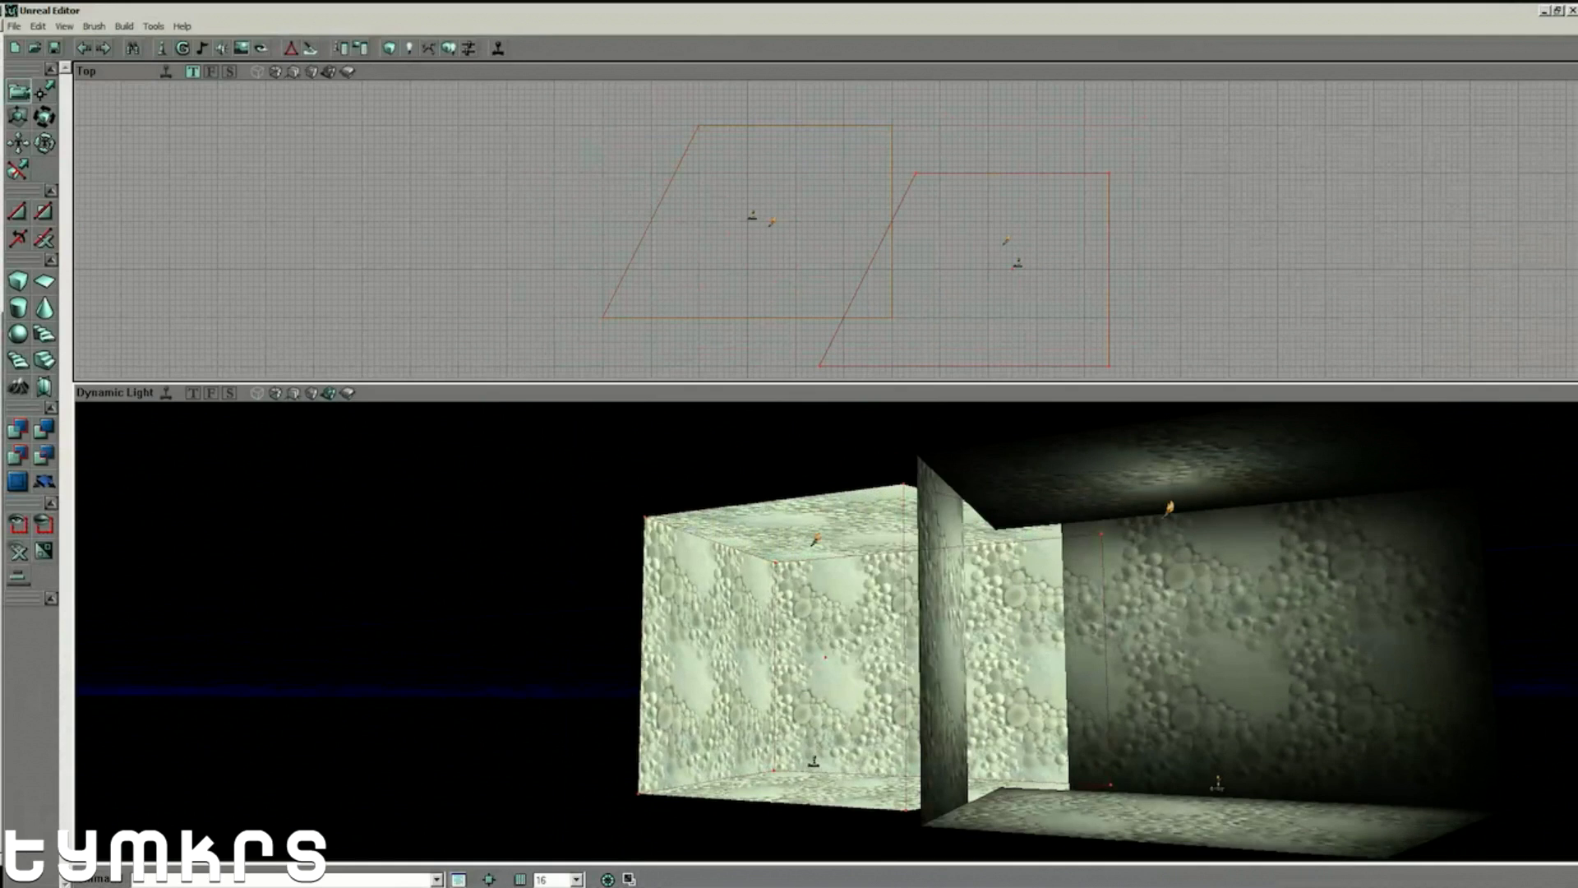
pyautogui.click(409, 48)
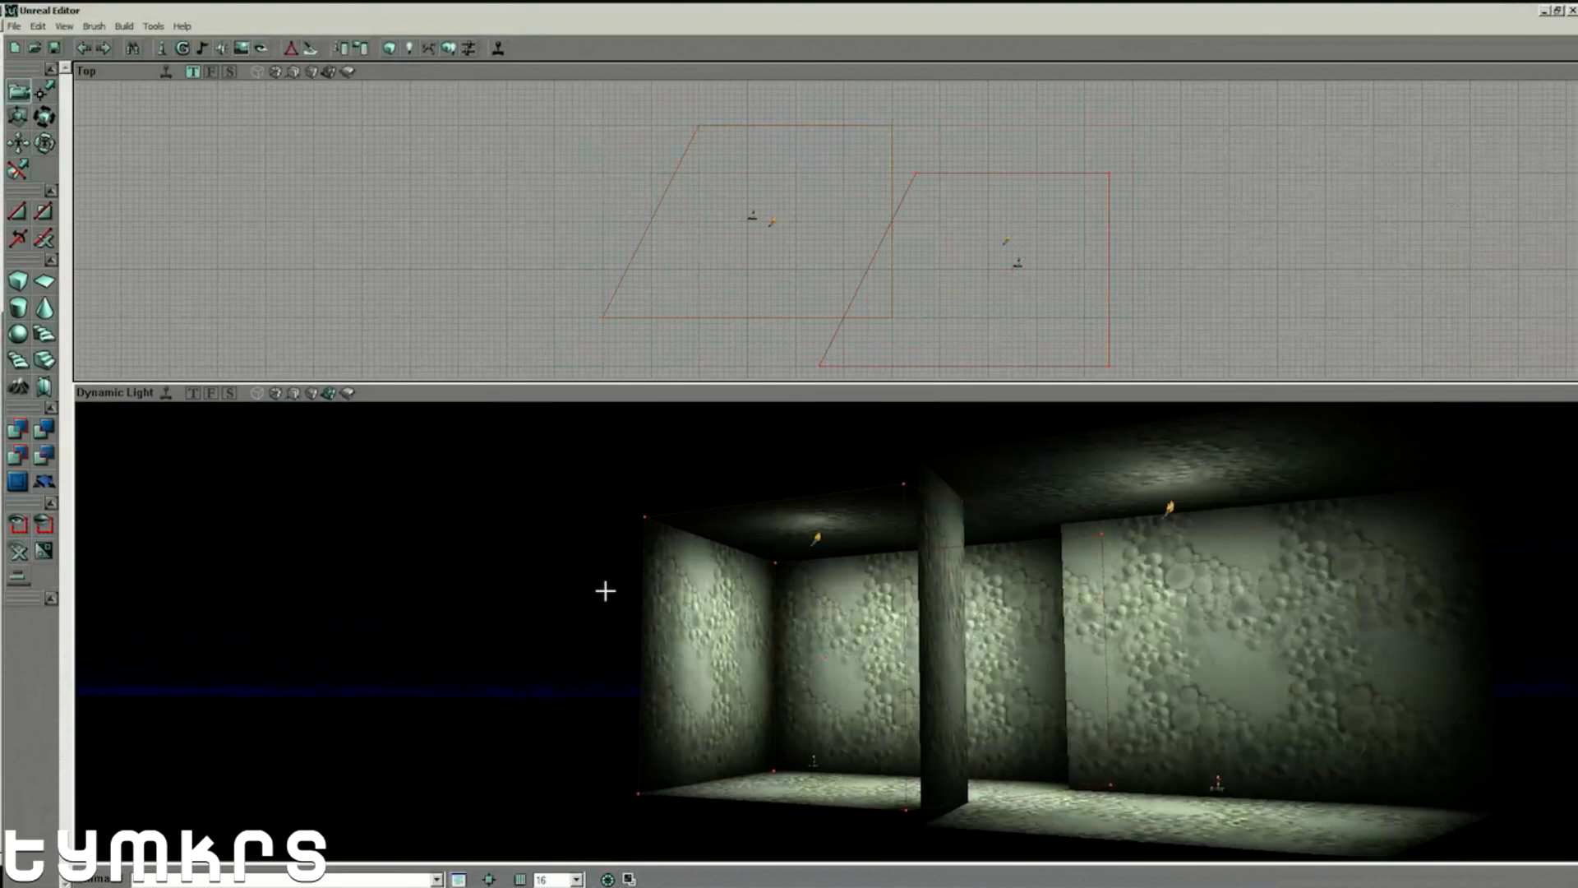
# Launch the two-room map in the game and start the Tournament DeathMatch.
pyautogui.moveTo(727, 628); pyautogui.dragTo(700, 731, button='right')
pyautogui.moveTo(690, 651); pyautogui.dragTo(667, 740)
pyautogui.moveTo(667, 740); pyautogui.dragTo(667, 692, button='right')
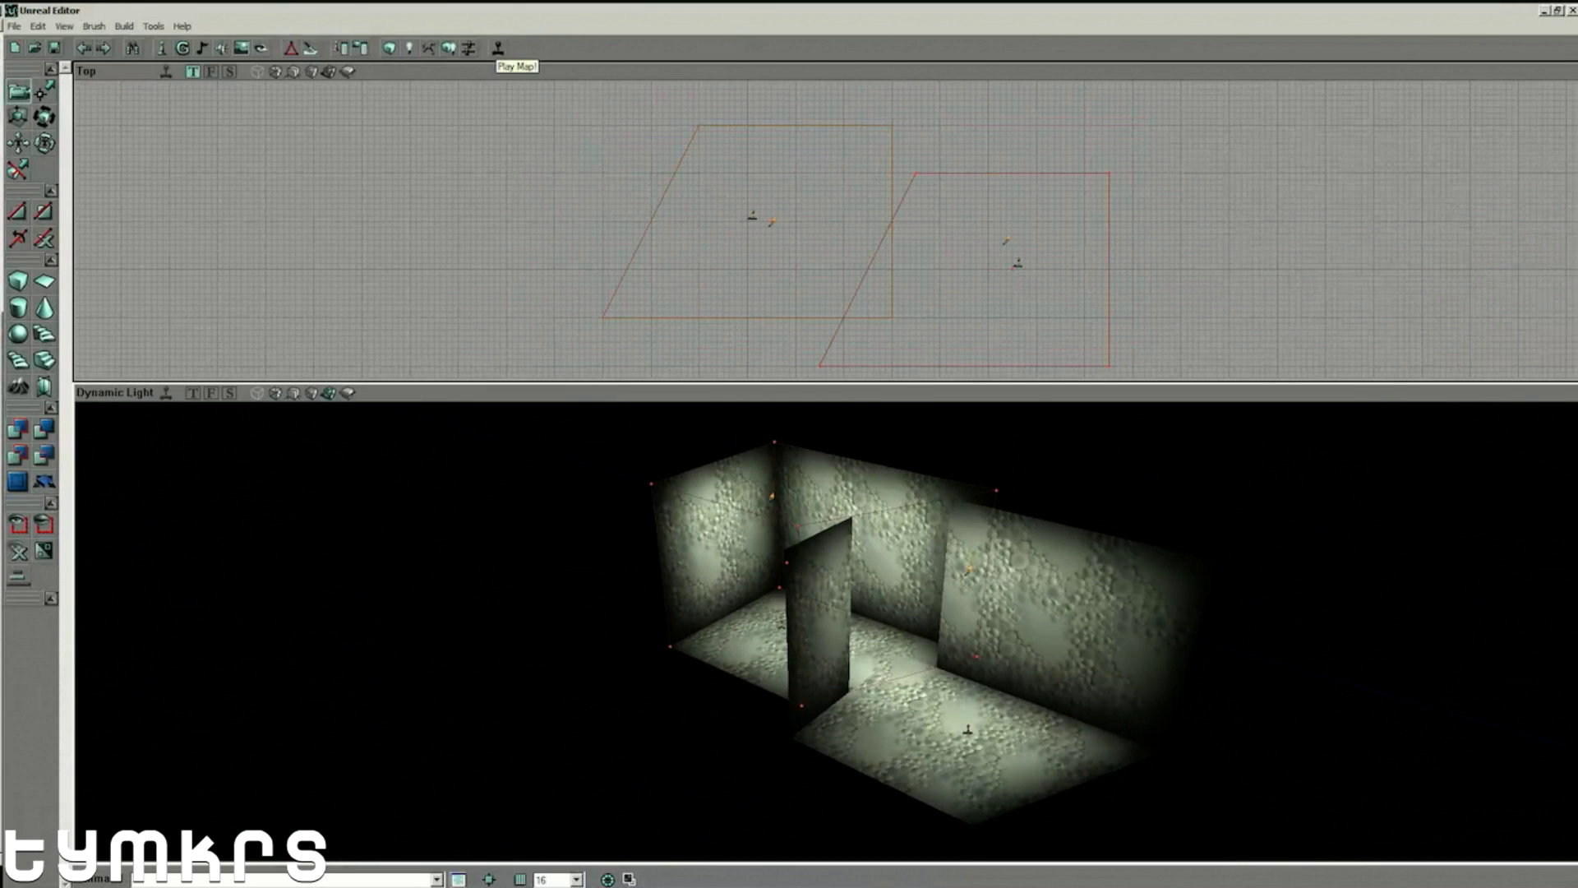
pyautogui.click(498, 48)
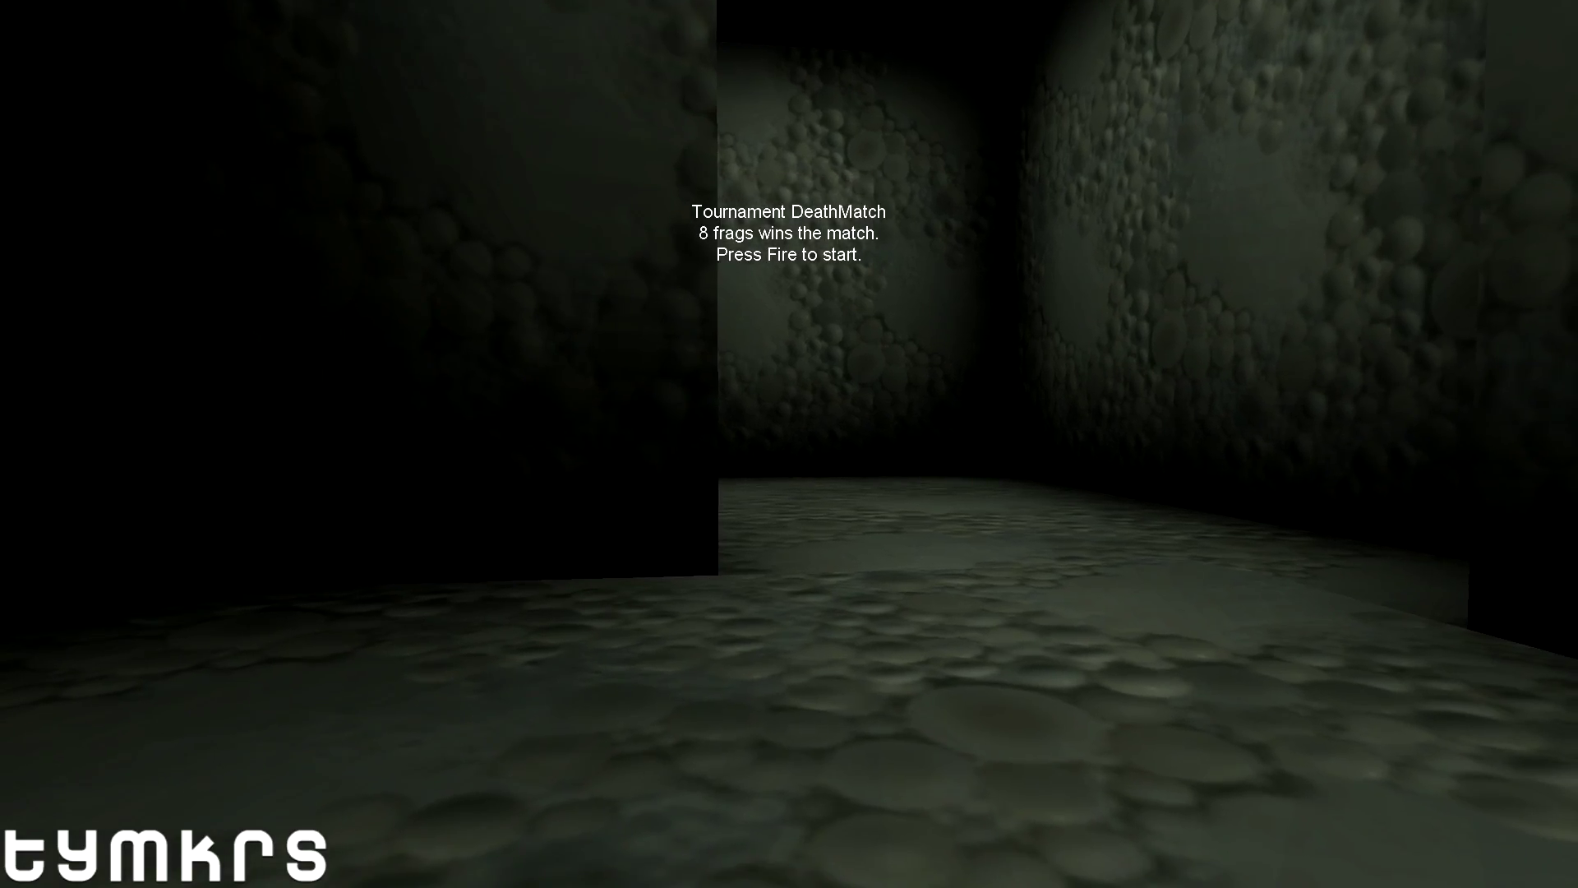
pyautogui.click(789, 444)
pyautogui.click(789, 444)
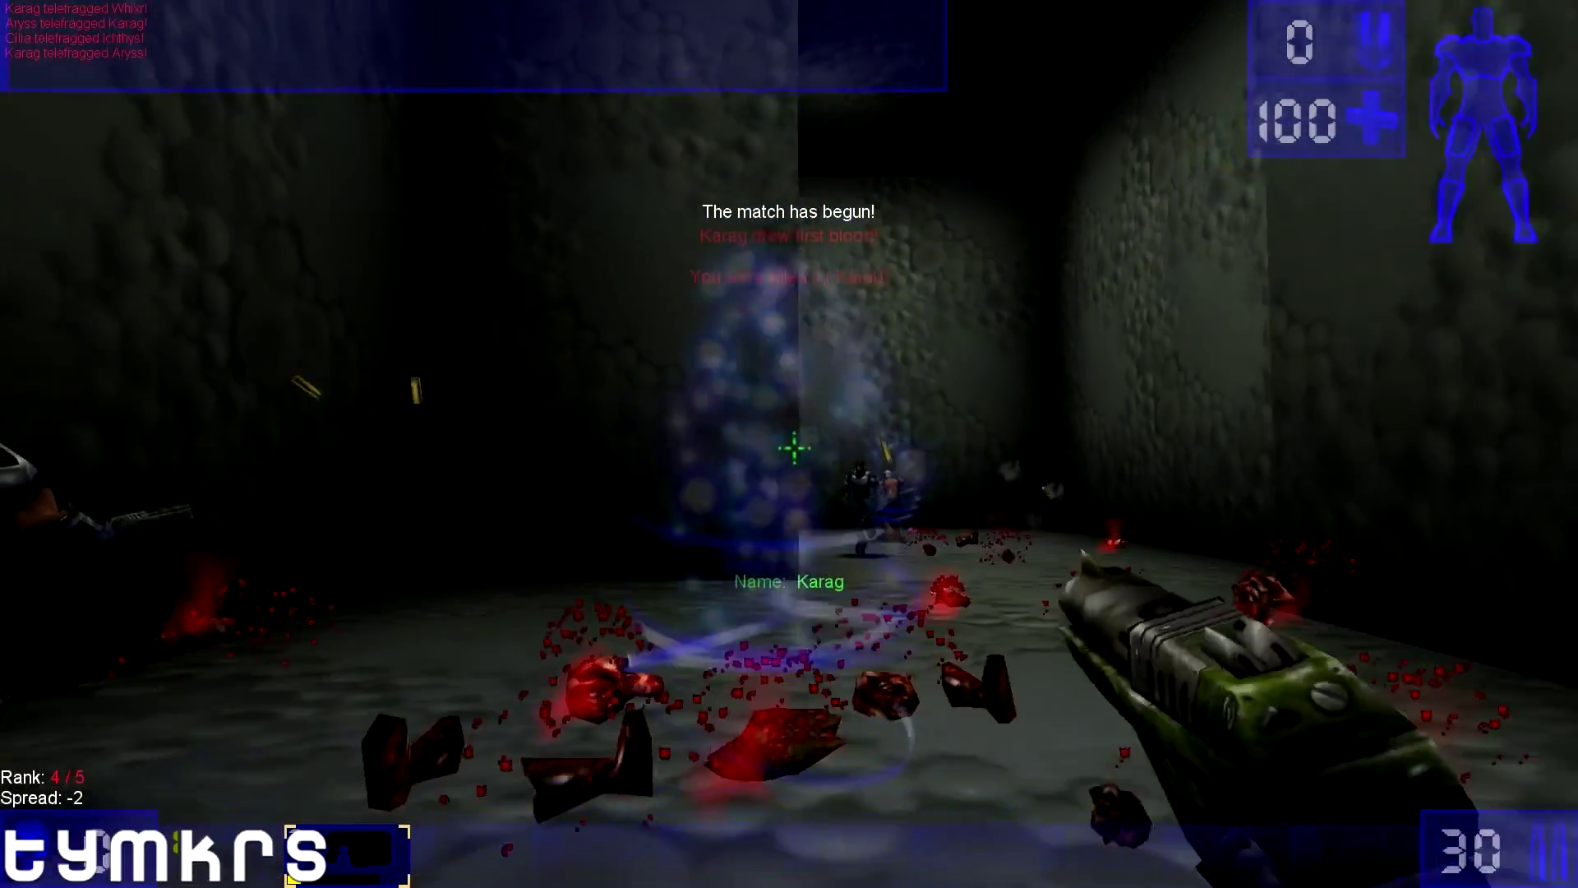
# Play-test the two joined rooms by moving around and fighting the bots in the deathmatch.
pyautogui.click(794, 448)
pyautogui.press('w')
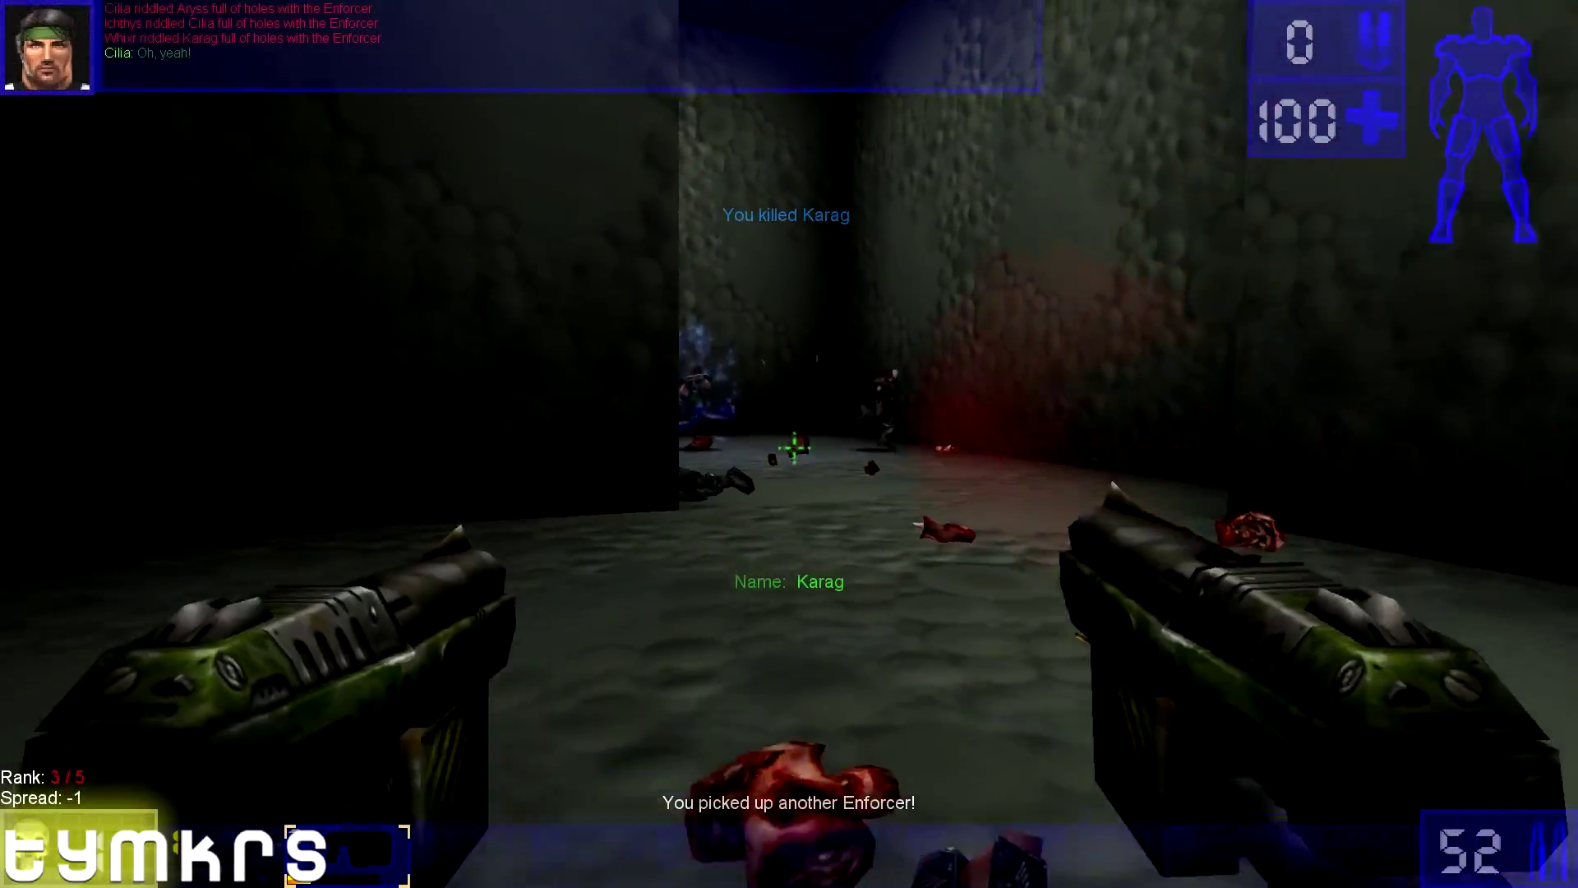
pyautogui.click(789, 444)
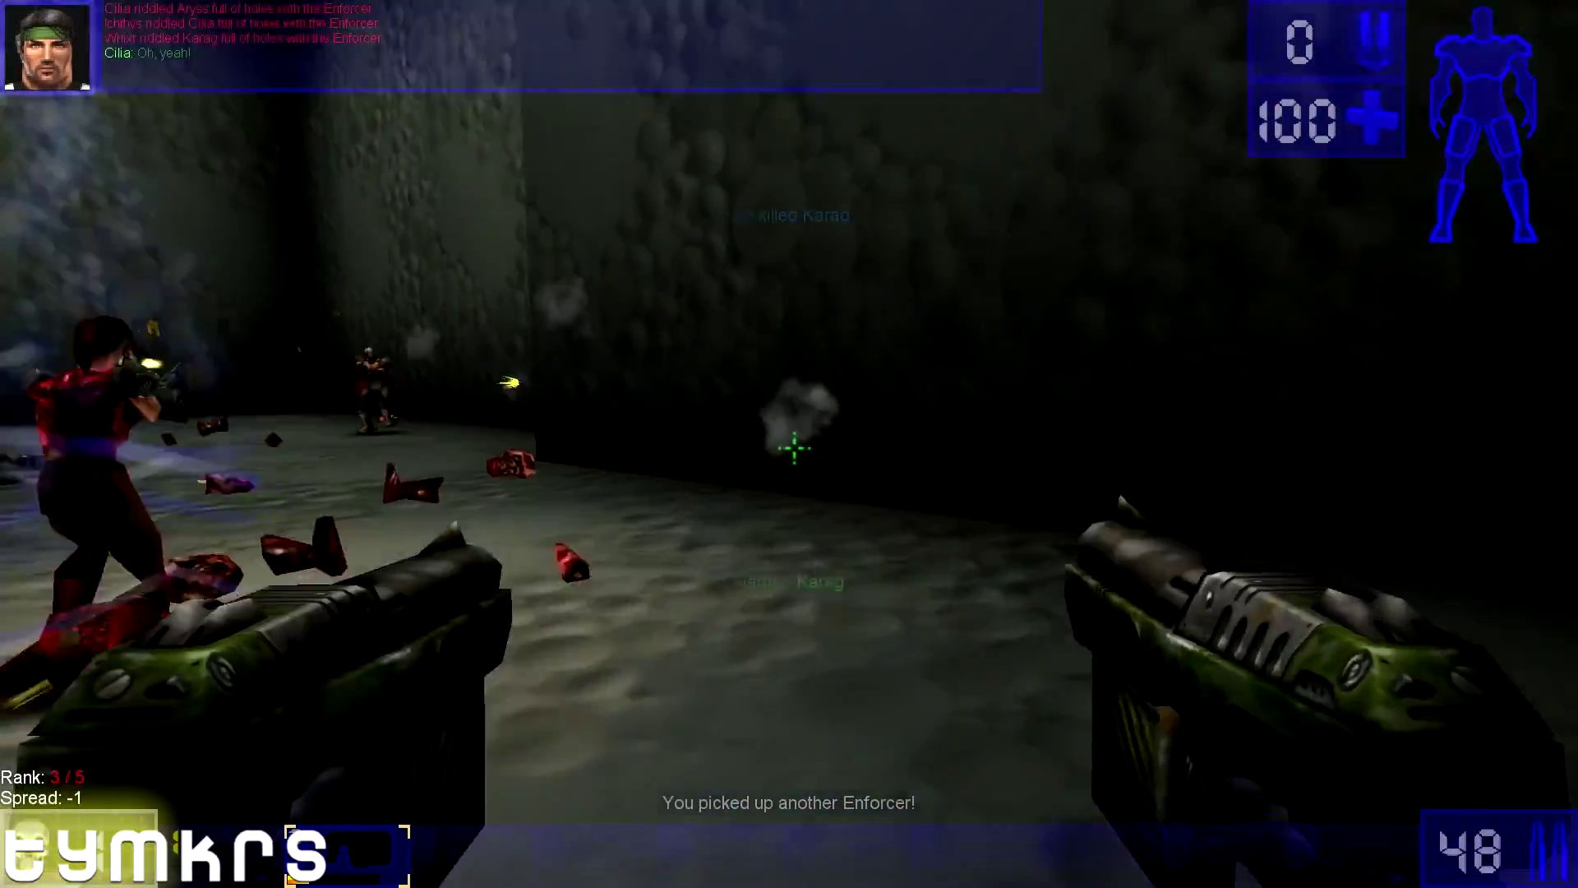
pyautogui.click(789, 444)
pyautogui.click(790, 444)
pyautogui.click(790, 444)
pyautogui.click(789, 444)
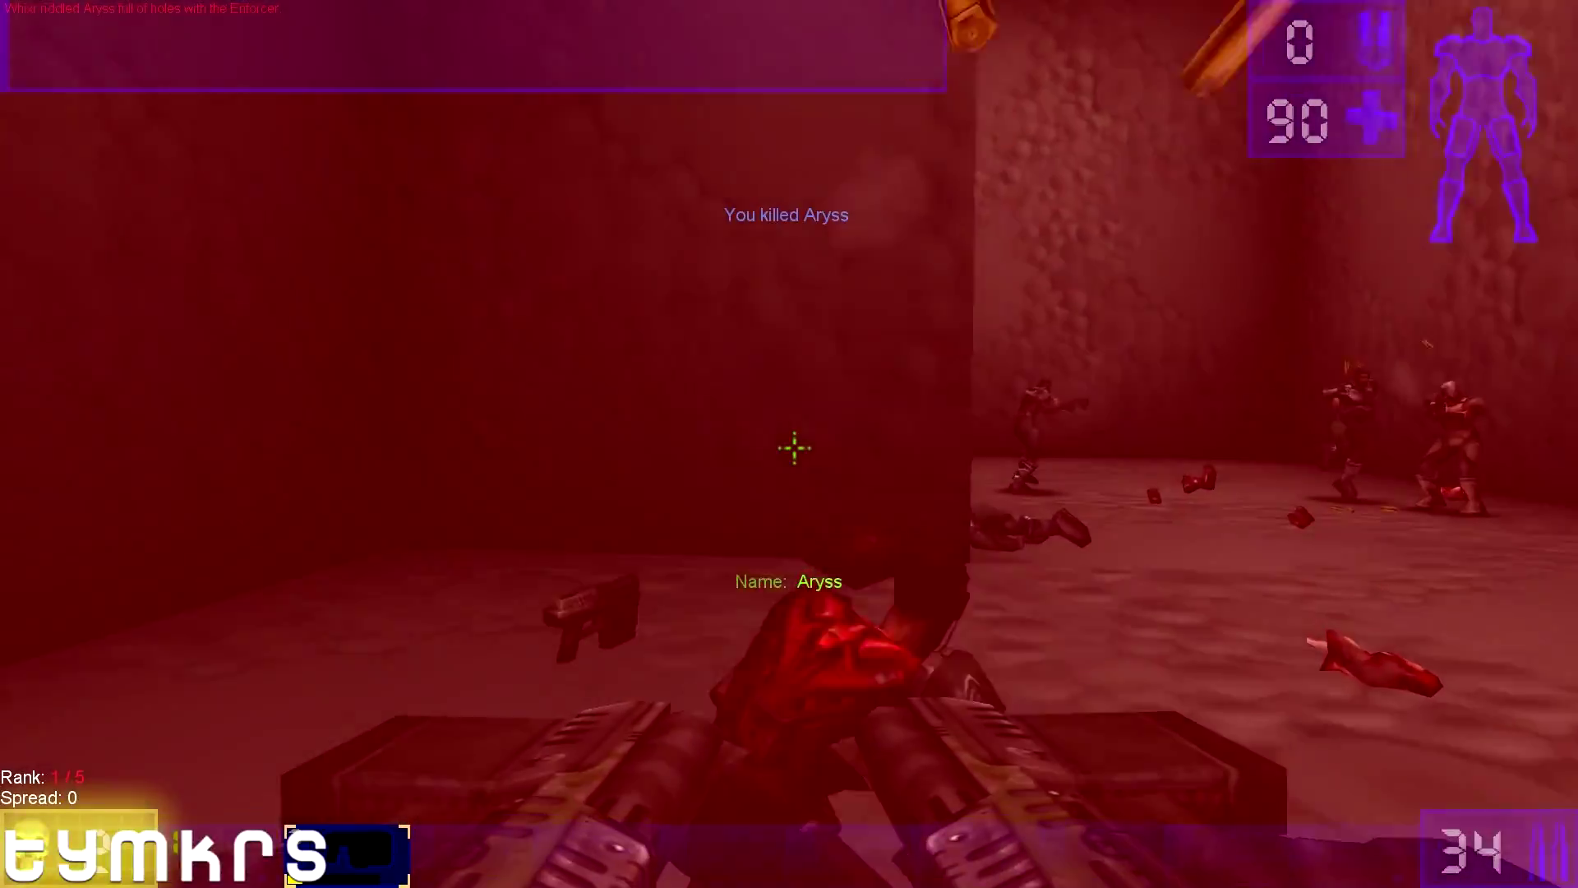
pyautogui.click(789, 444)
pyautogui.click(789, 444)
pyautogui.click(789, 444)
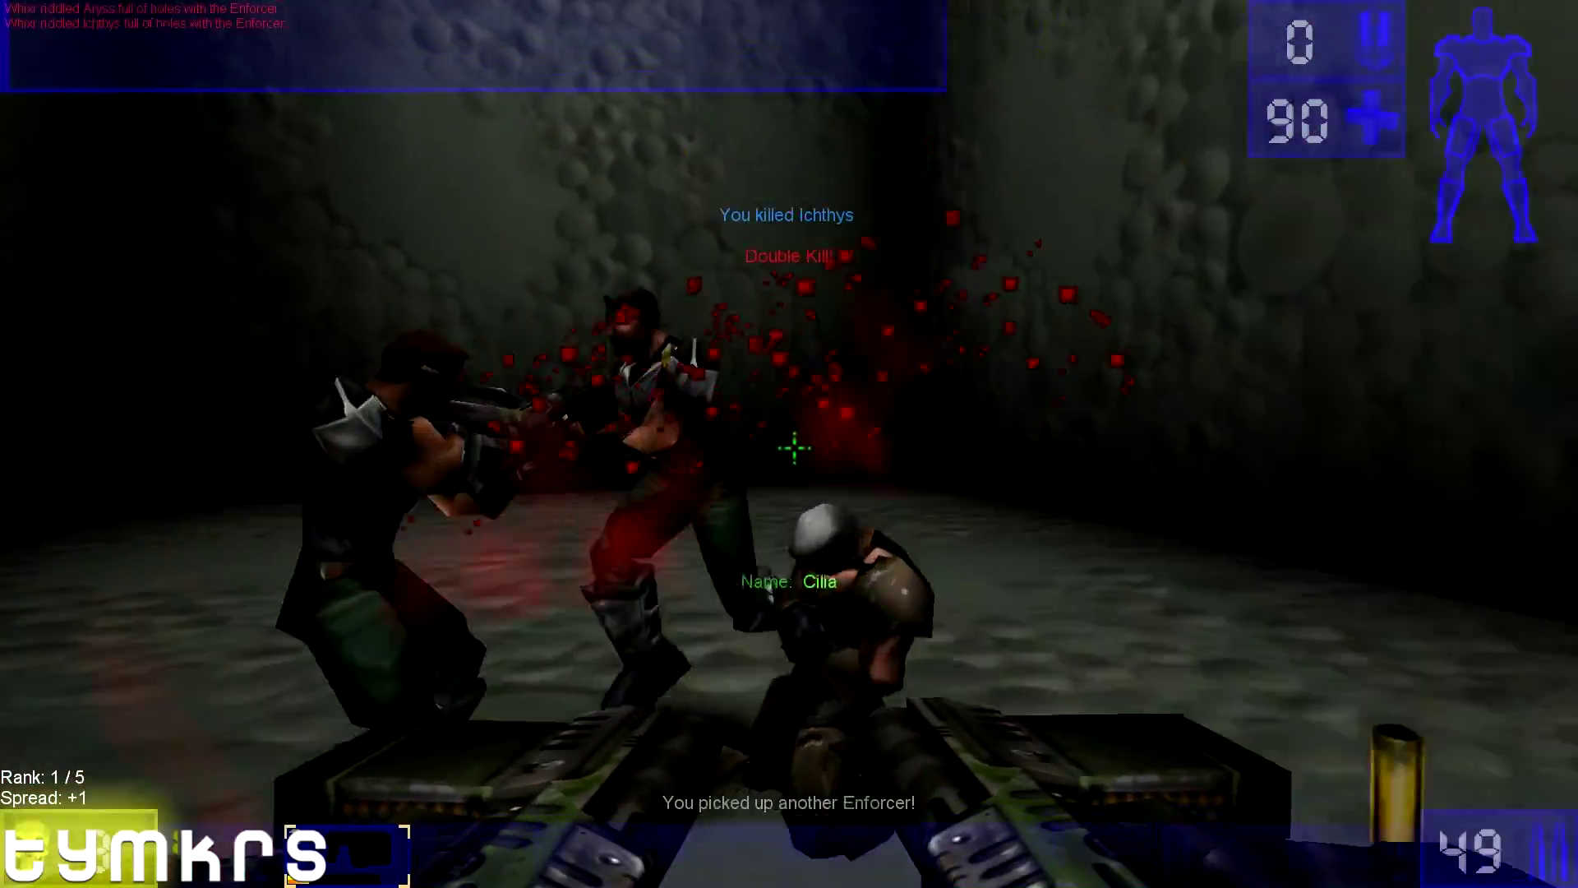
pyautogui.click(789, 443)
pyautogui.click(790, 444)
pyautogui.click(789, 444)
pyautogui.click(789, 444)
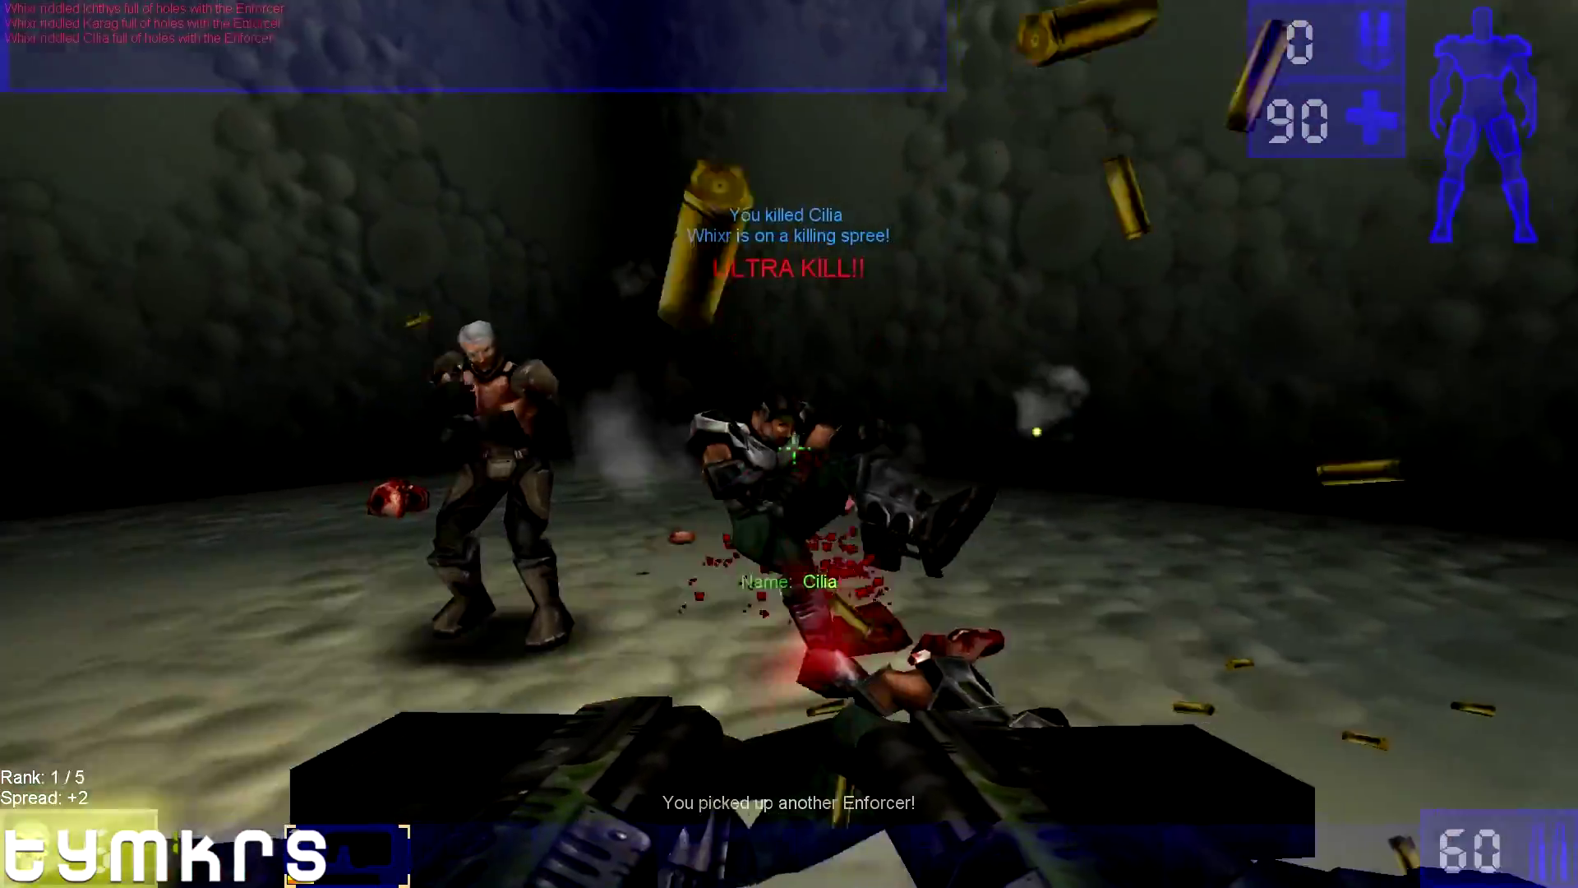
pyautogui.click(790, 443)
pyautogui.click(789, 444)
pyautogui.click(789, 444)
pyautogui.click(789, 443)
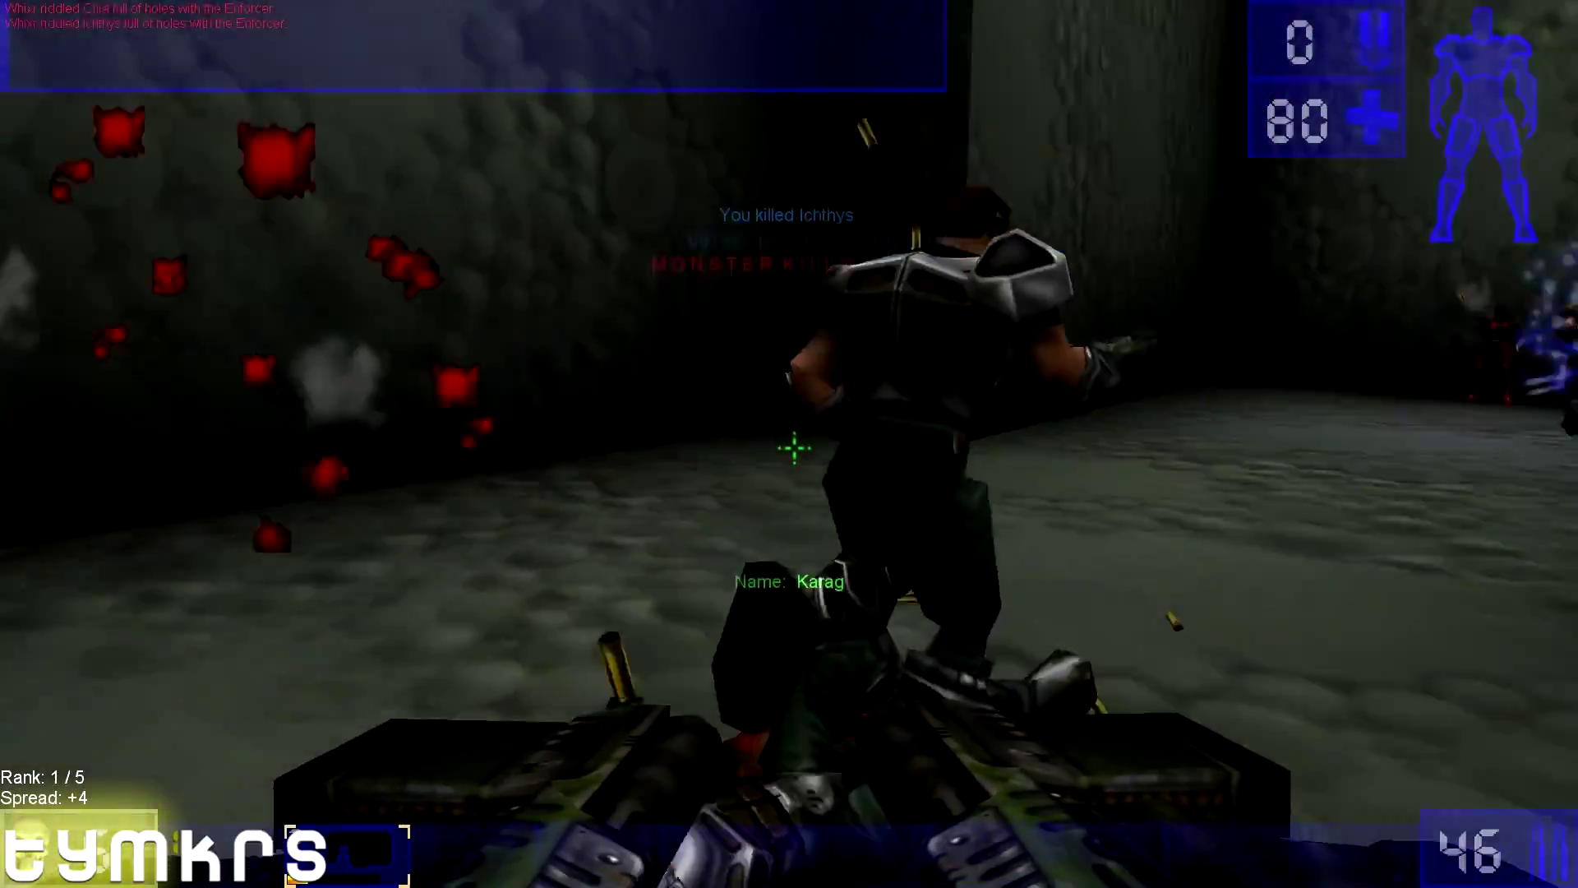
pyautogui.click(789, 444)
pyautogui.click(789, 444)
pyautogui.click(789, 444)
pyautogui.click(789, 444)
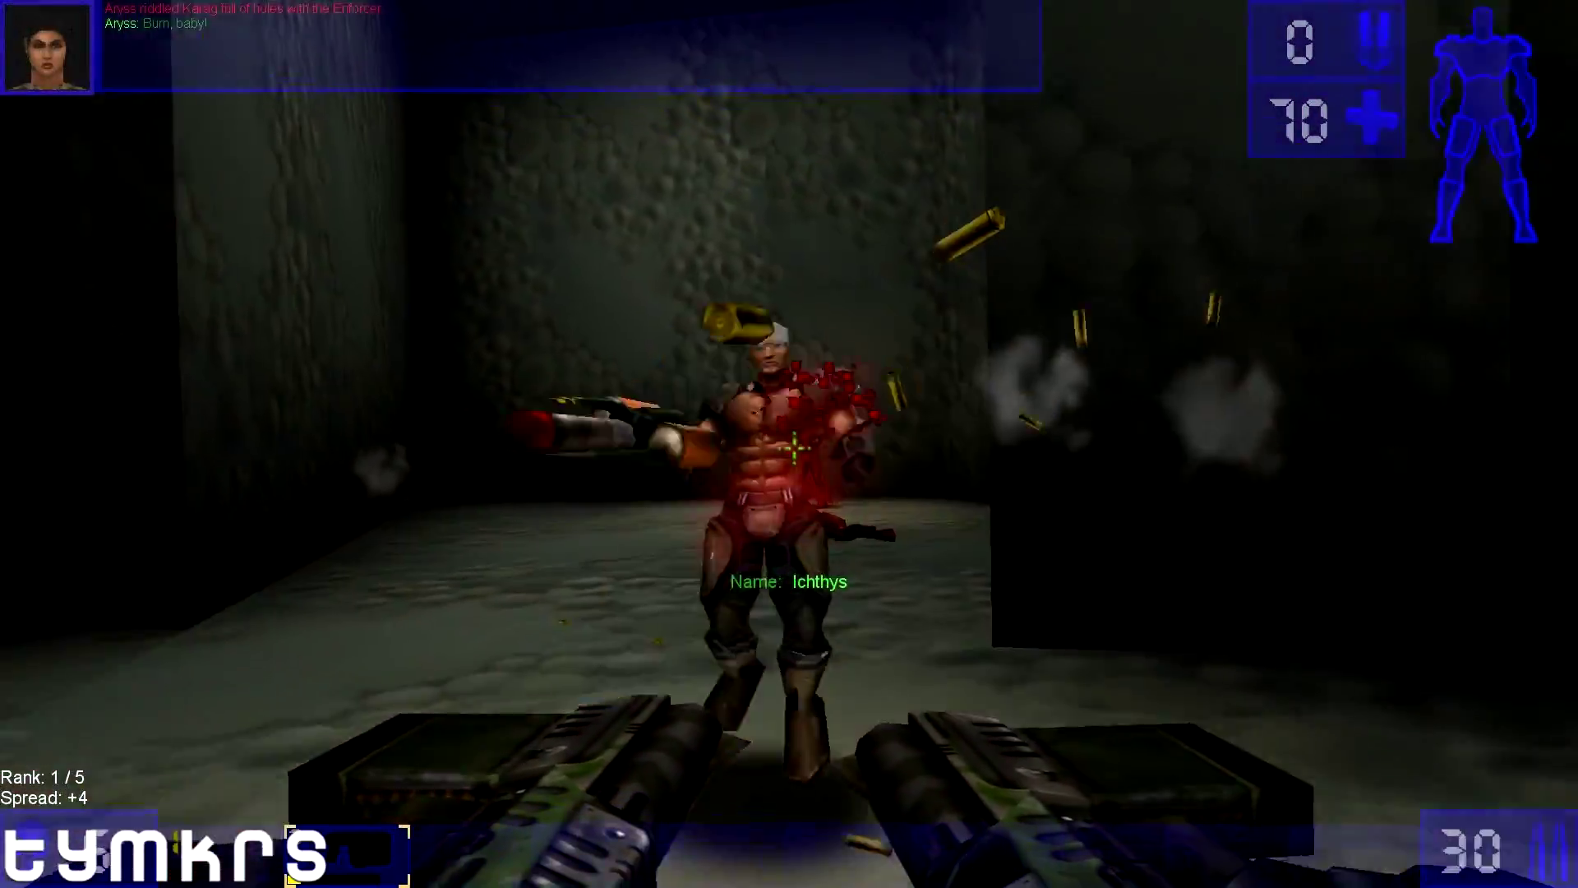
pyautogui.click(789, 444)
pyautogui.click(789, 443)
pyautogui.click(790, 444)
pyautogui.click(789, 444)
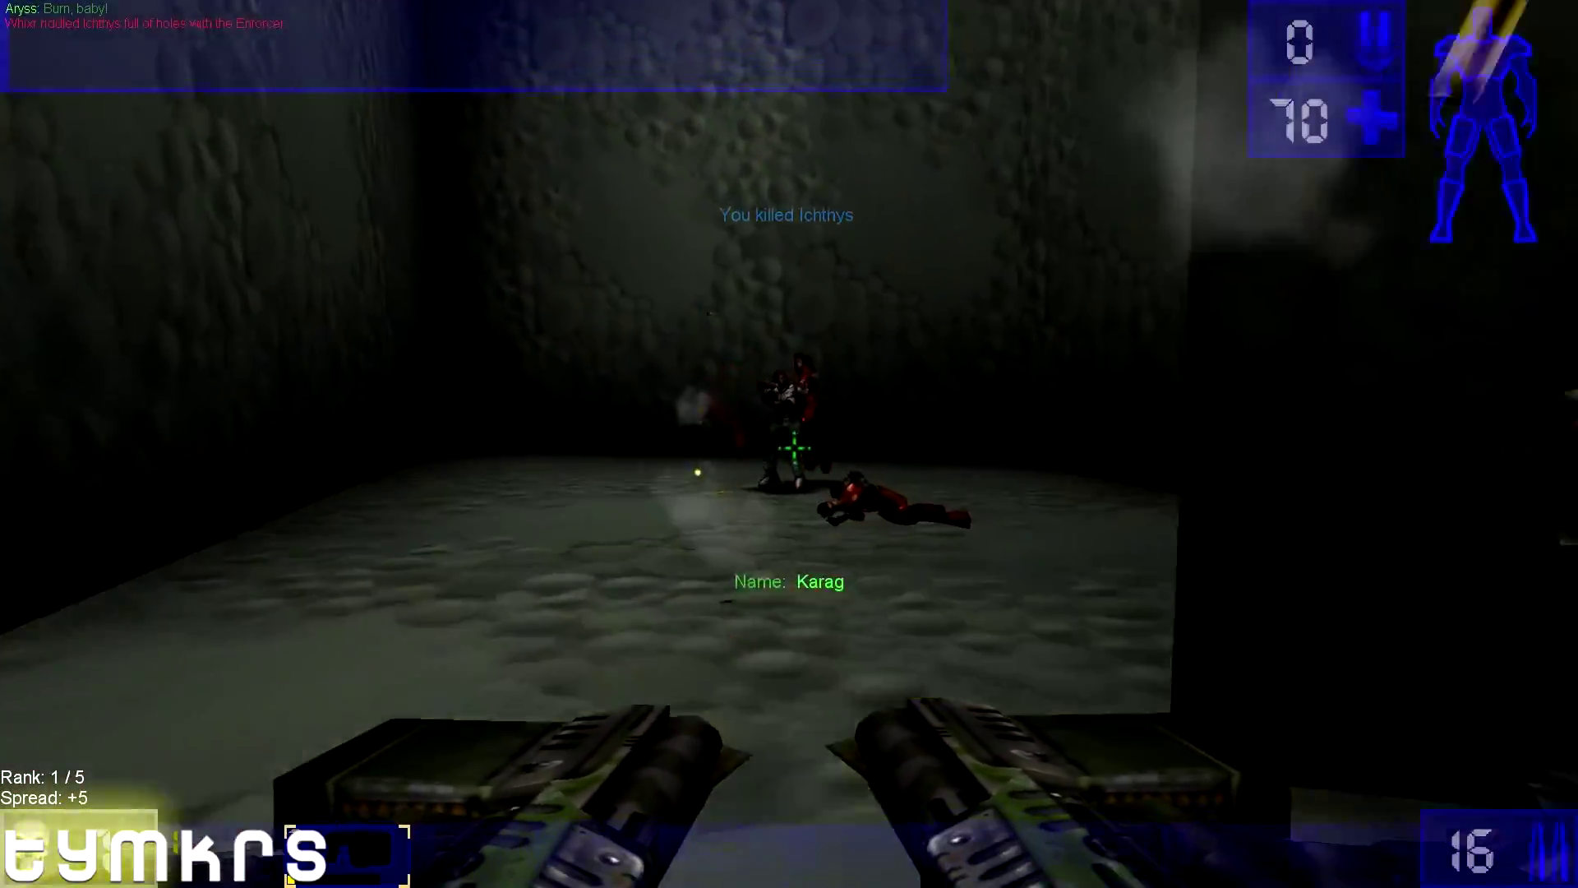
pyautogui.click(789, 444)
pyautogui.click(790, 444)
pyautogui.click(789, 443)
pyautogui.click(789, 444)
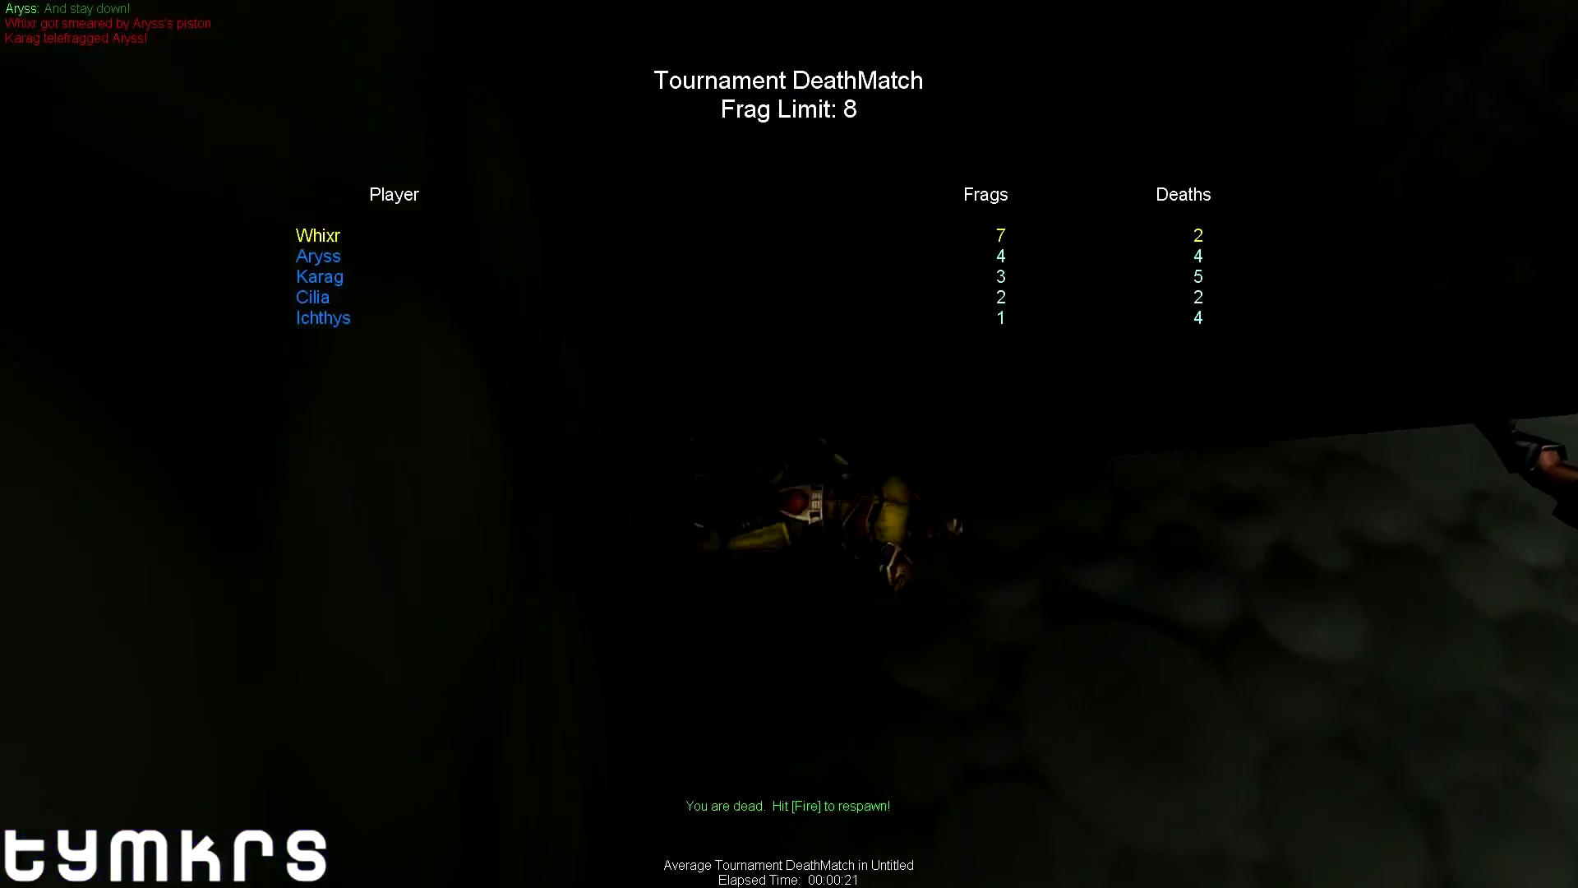
pyautogui.click(789, 444)
pyautogui.click(789, 444)
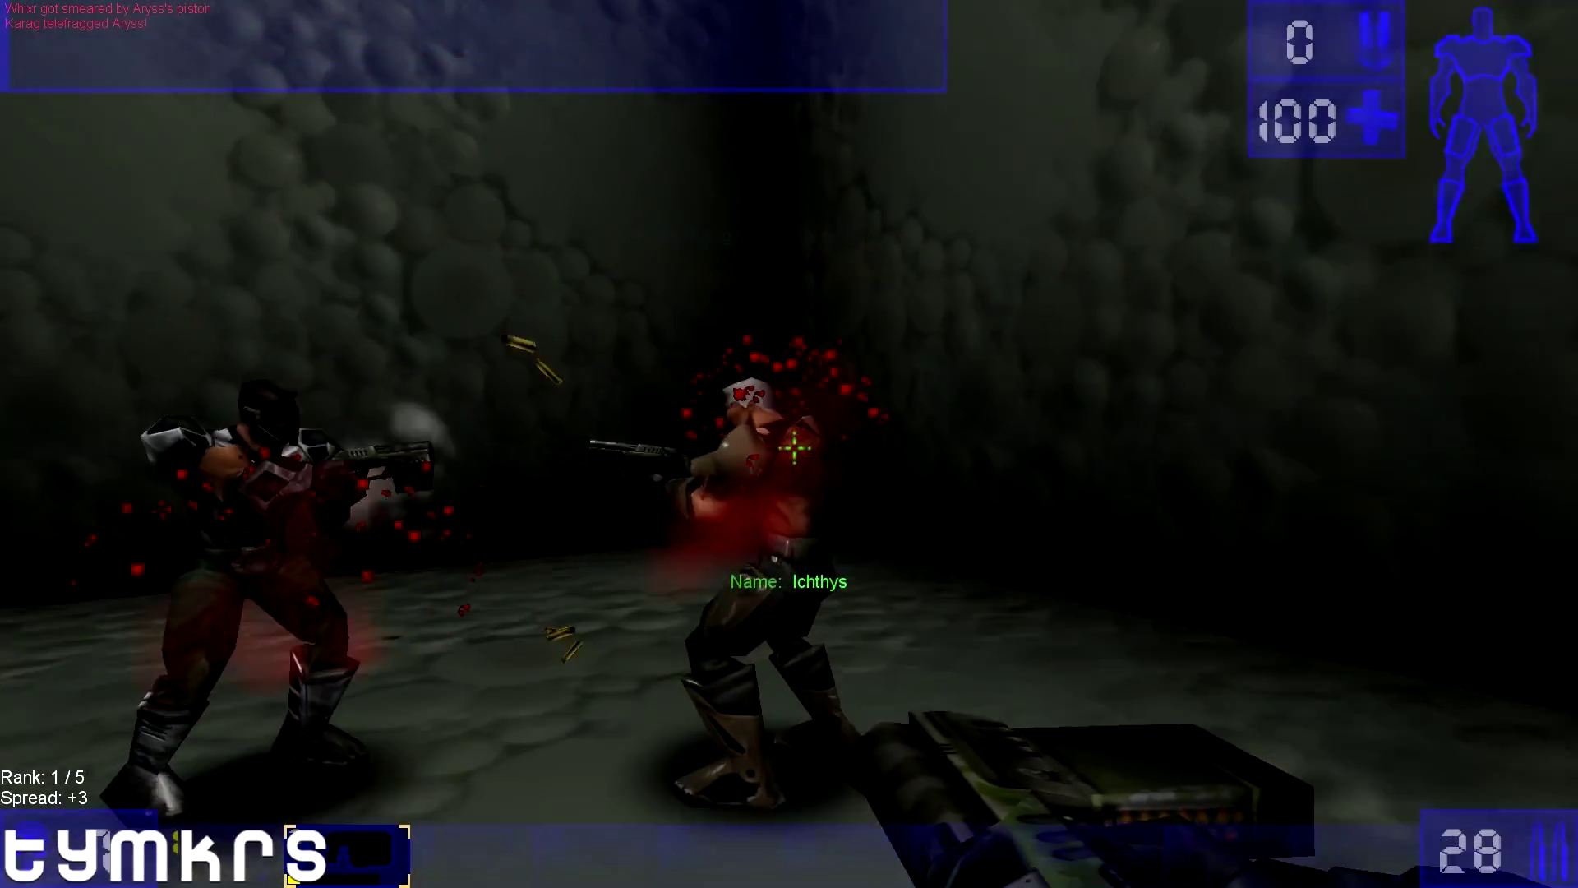